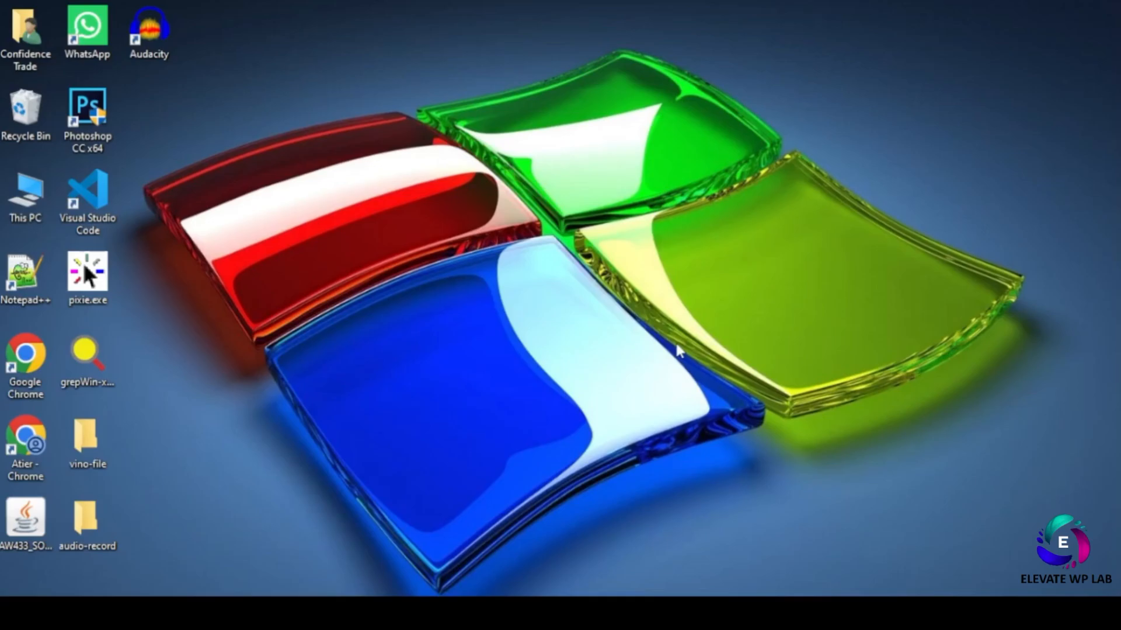
- In Firefox, search Google for 'xampp download' and open the apachefriends.org XAMPP download page
mouse_move(618, 613)
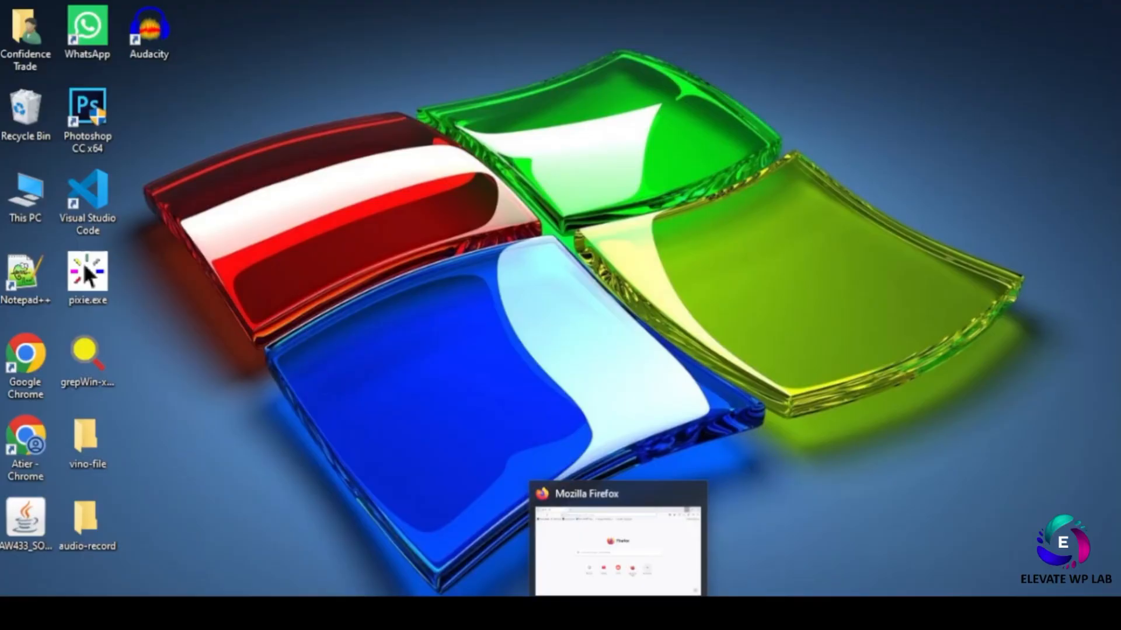
click(617, 612)
click(420, 313)
text(xampp)
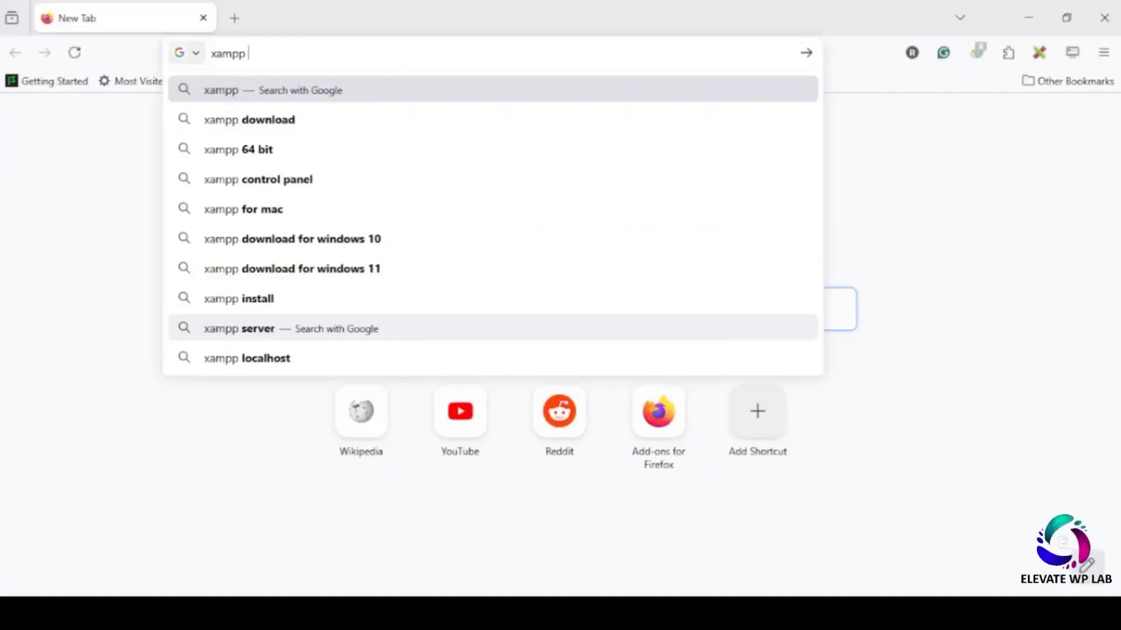
click(232, 119)
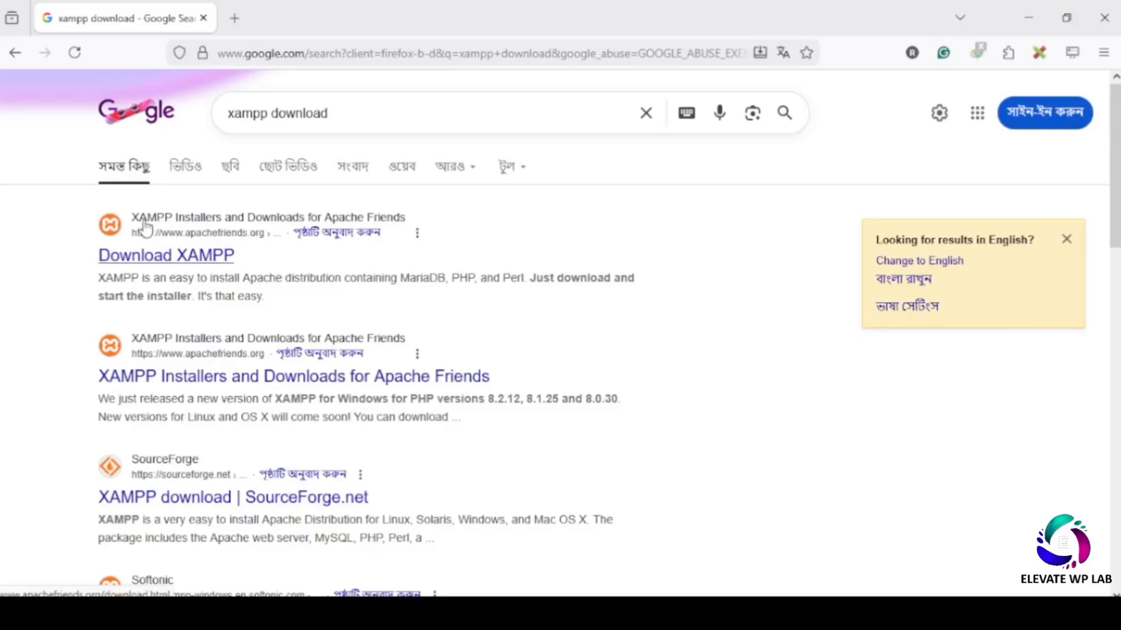
click(233, 228)
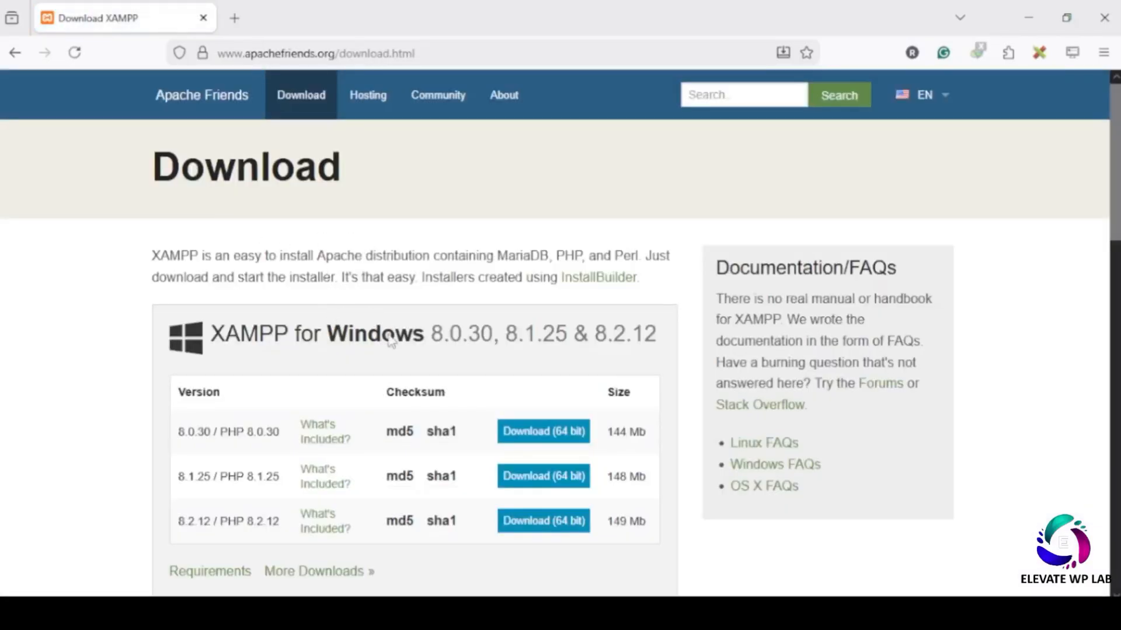
scroll(390, 458, down, 1)
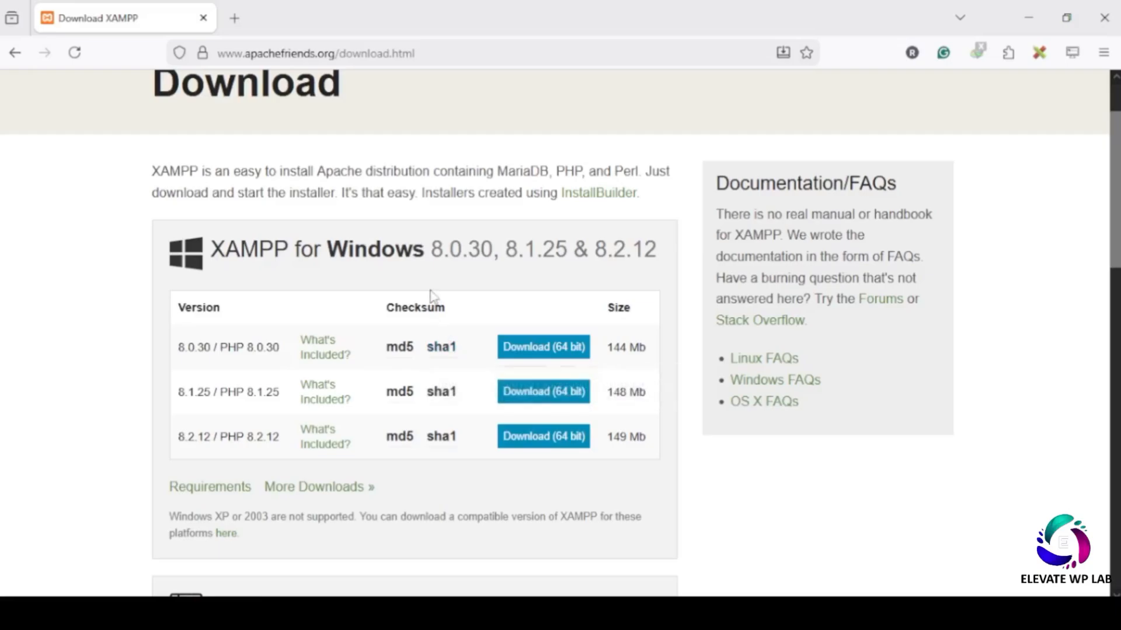
click(234, 18)
click(401, 303)
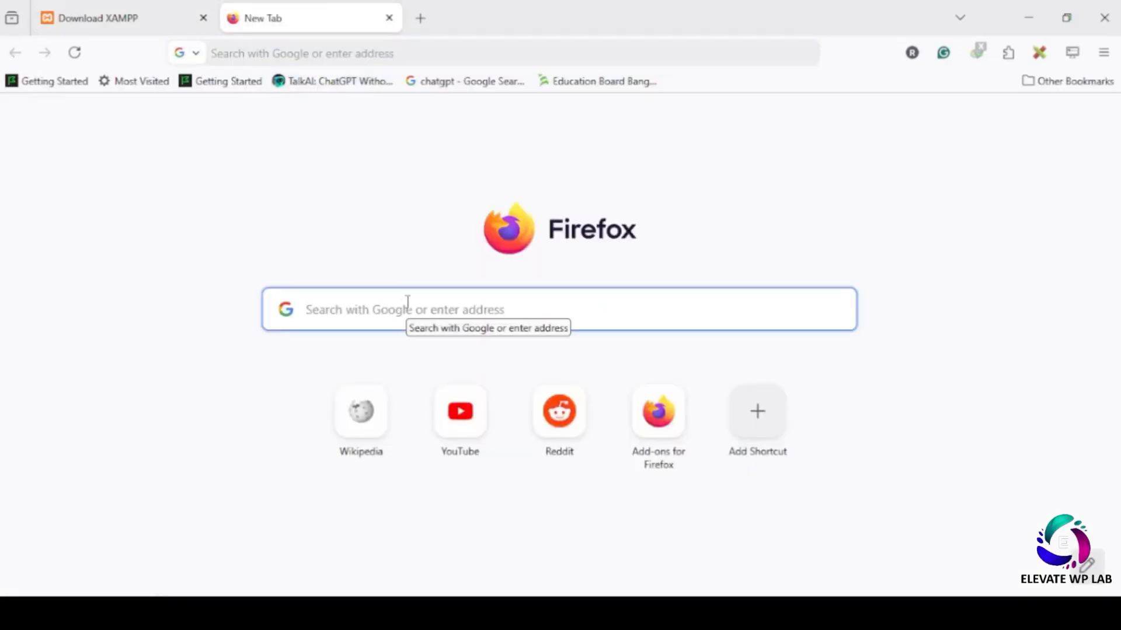
text(wamp)
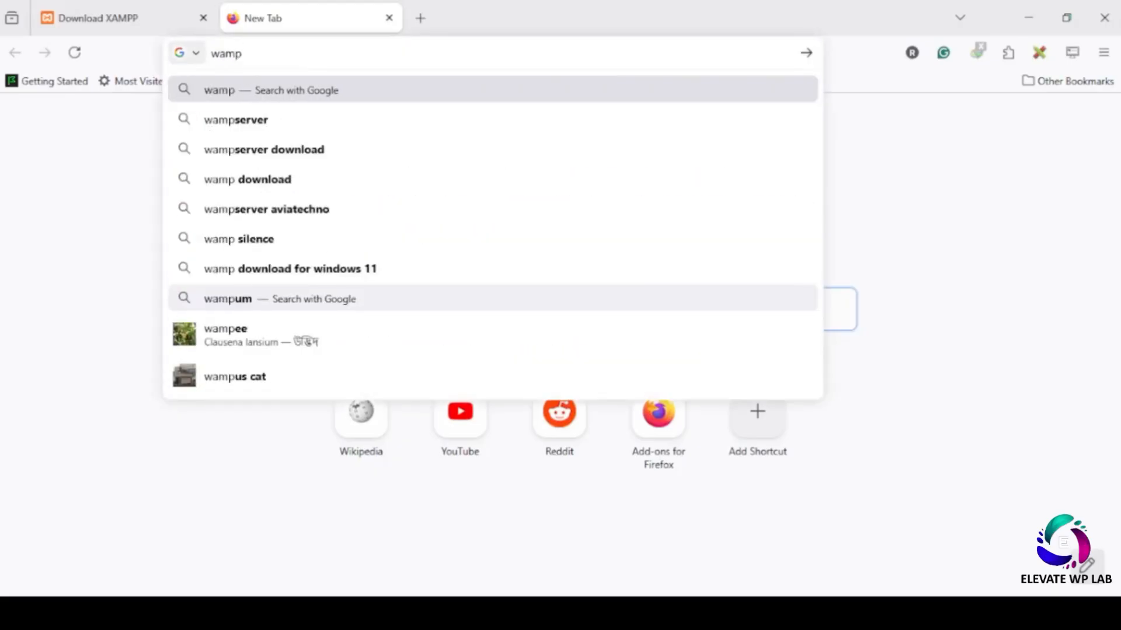
click(216, 122)
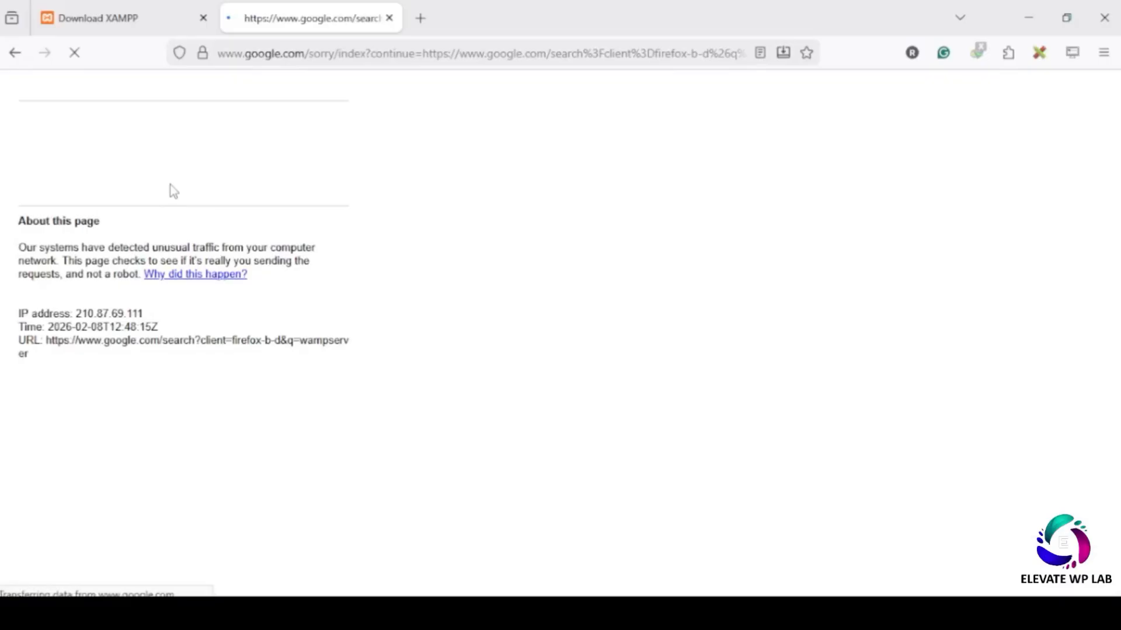
click(42, 158)
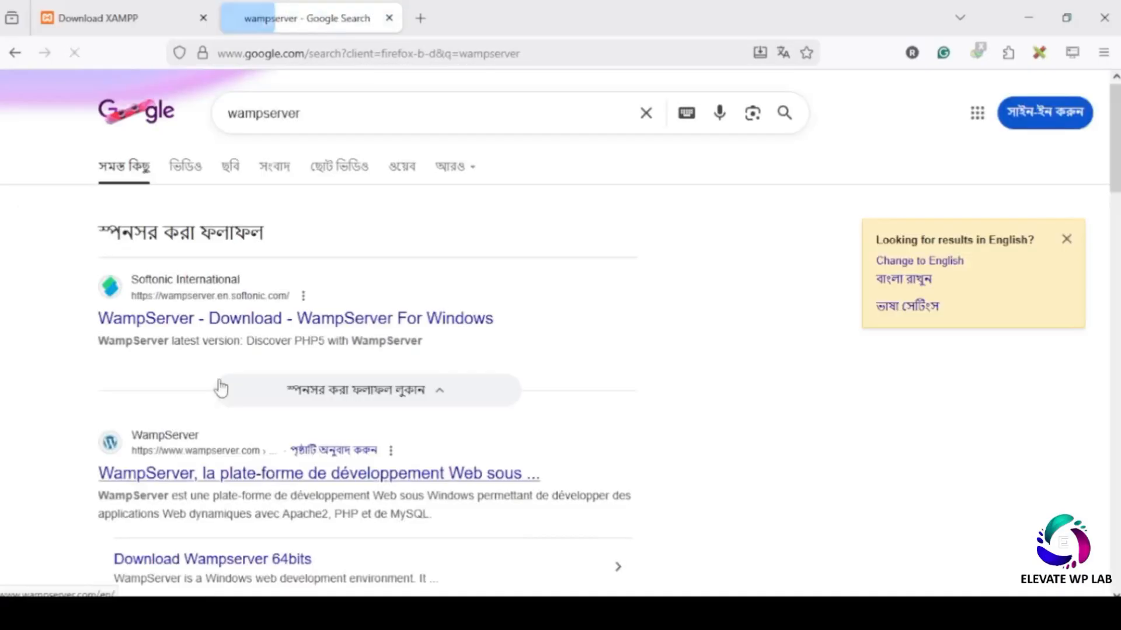
click(217, 426)
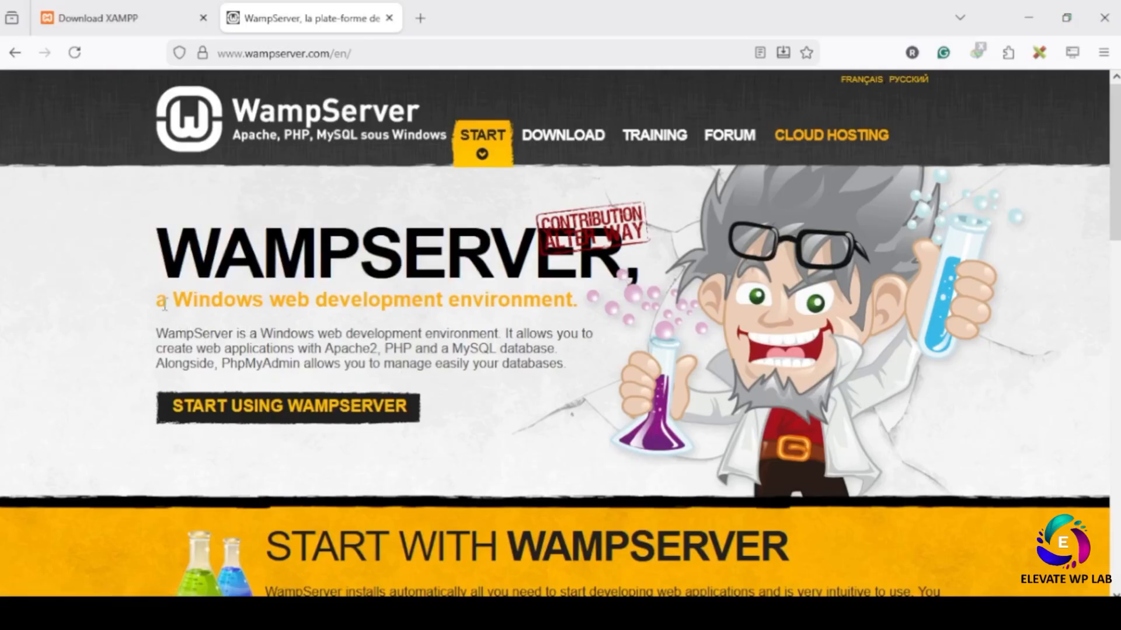
drag(166, 303, 586, 312)
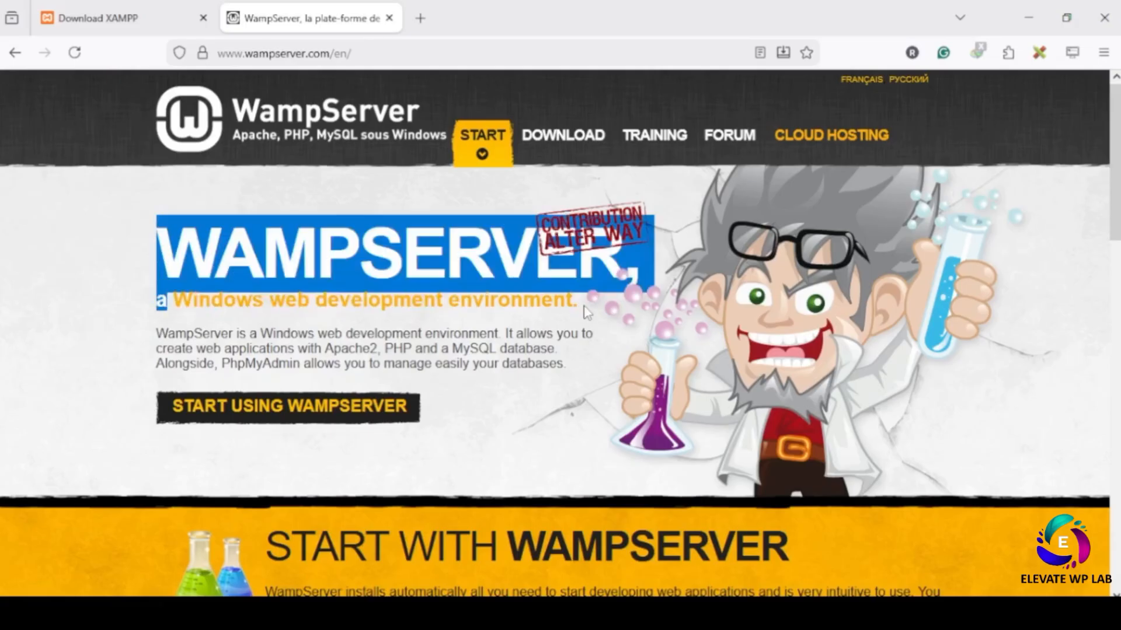
click(537, 306)
click(365, 424)
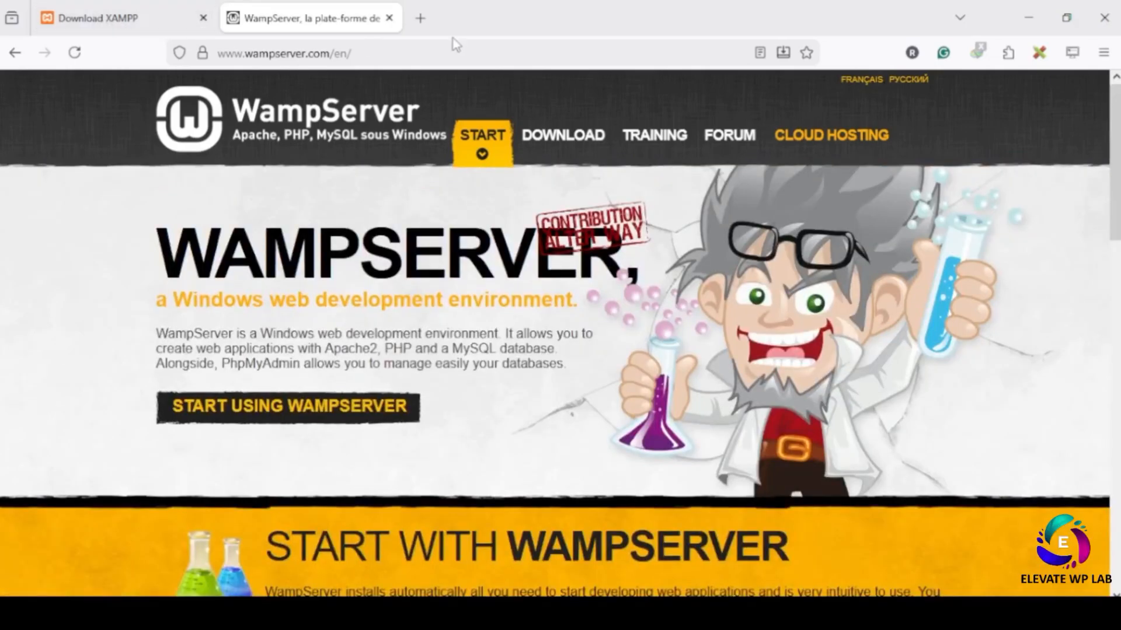
click(390, 18)
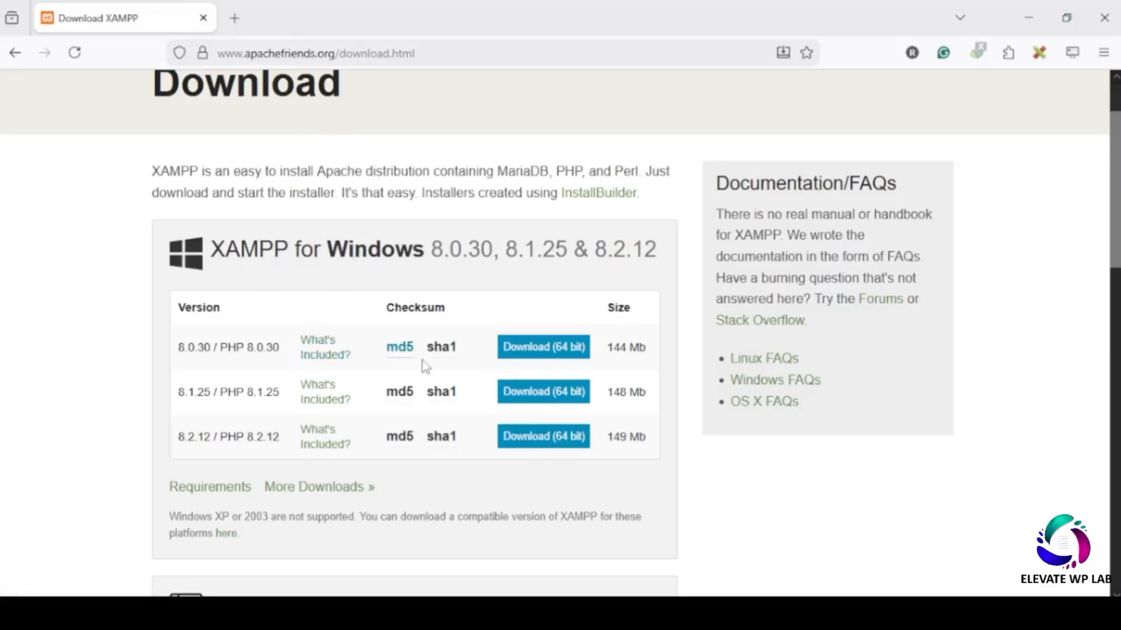
- Look over the Windows and Linux sections, then download the 64-bit XAMPP 8.2.12 Windows installer
mouse_move(391, 396)
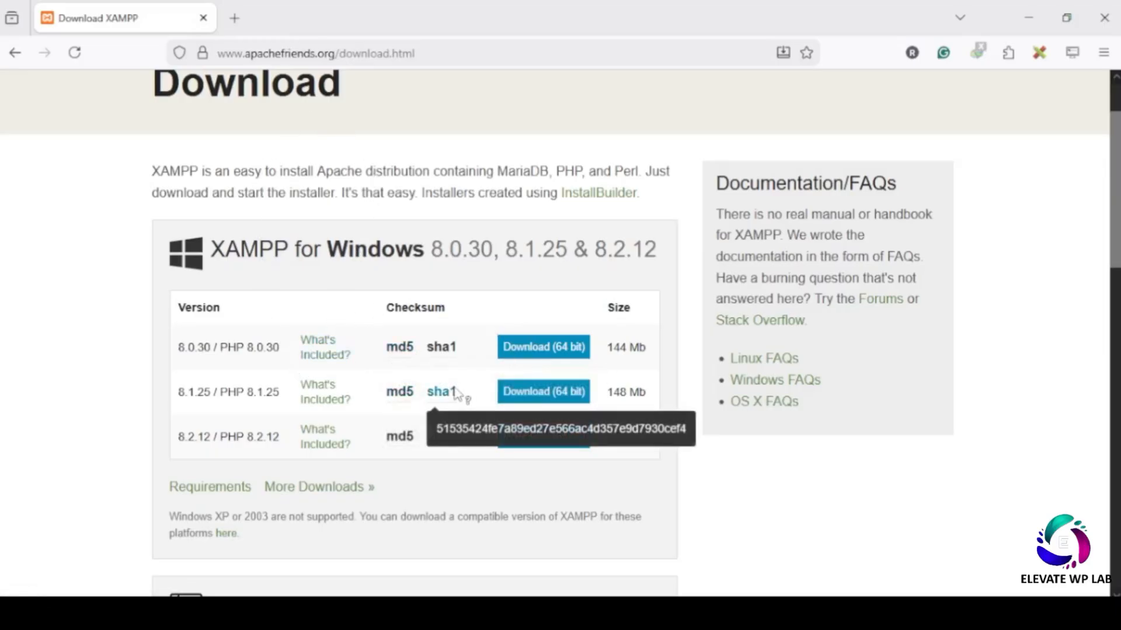
mouse_move(453, 403)
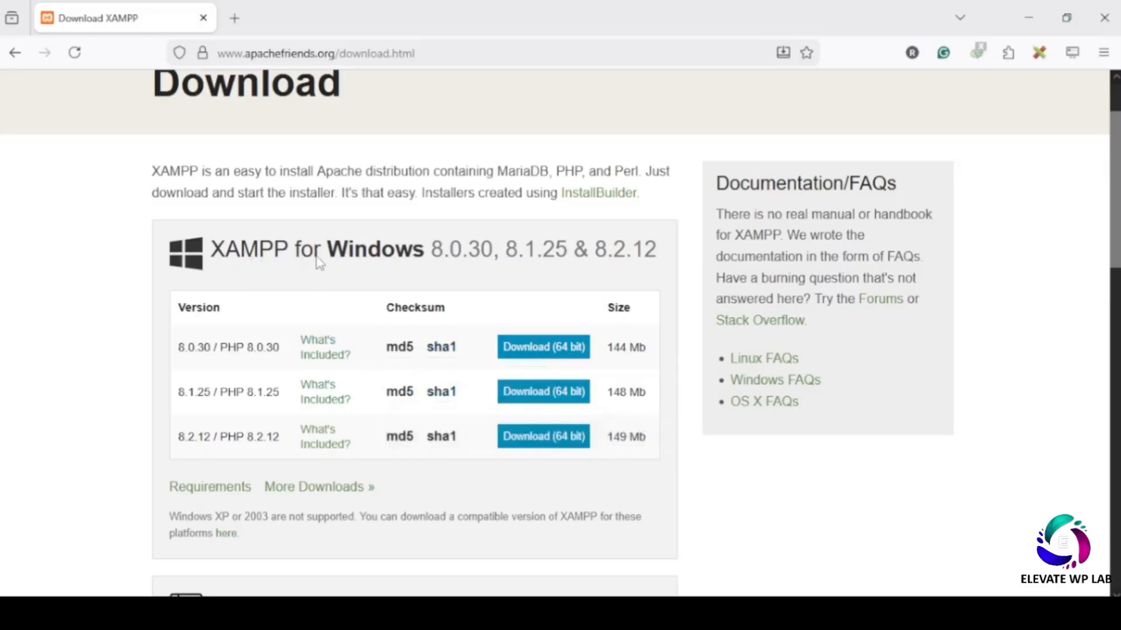
drag(328, 260, 440, 265)
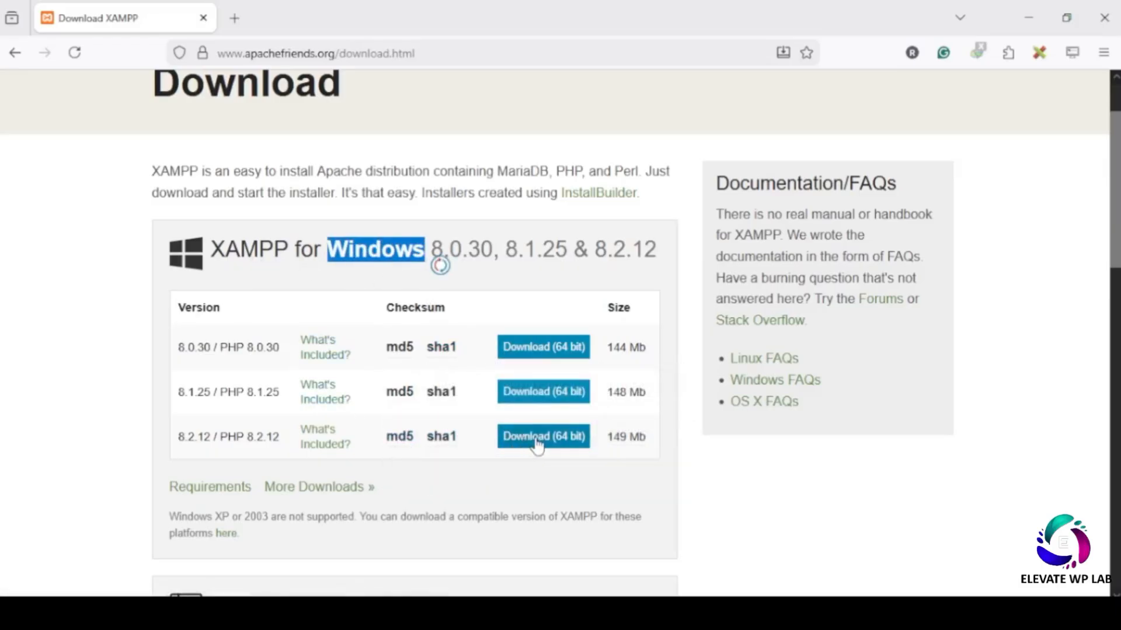
scroll(537, 441, down, 6)
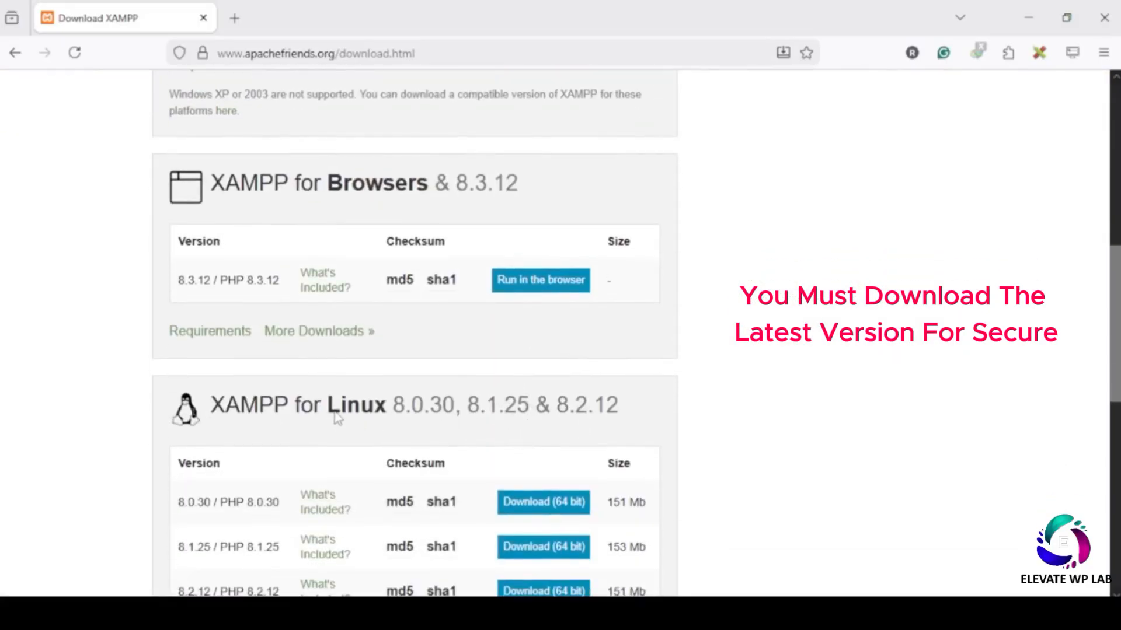
drag(328, 410, 407, 423)
scroll(411, 420, down, 4)
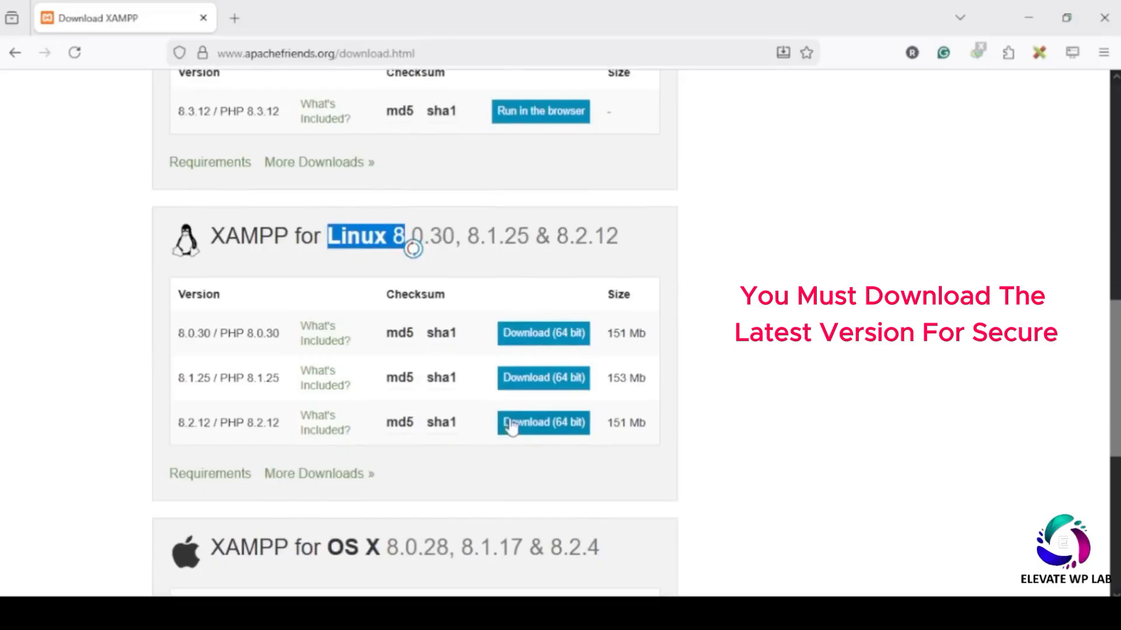
scroll(409, 443, down, 4)
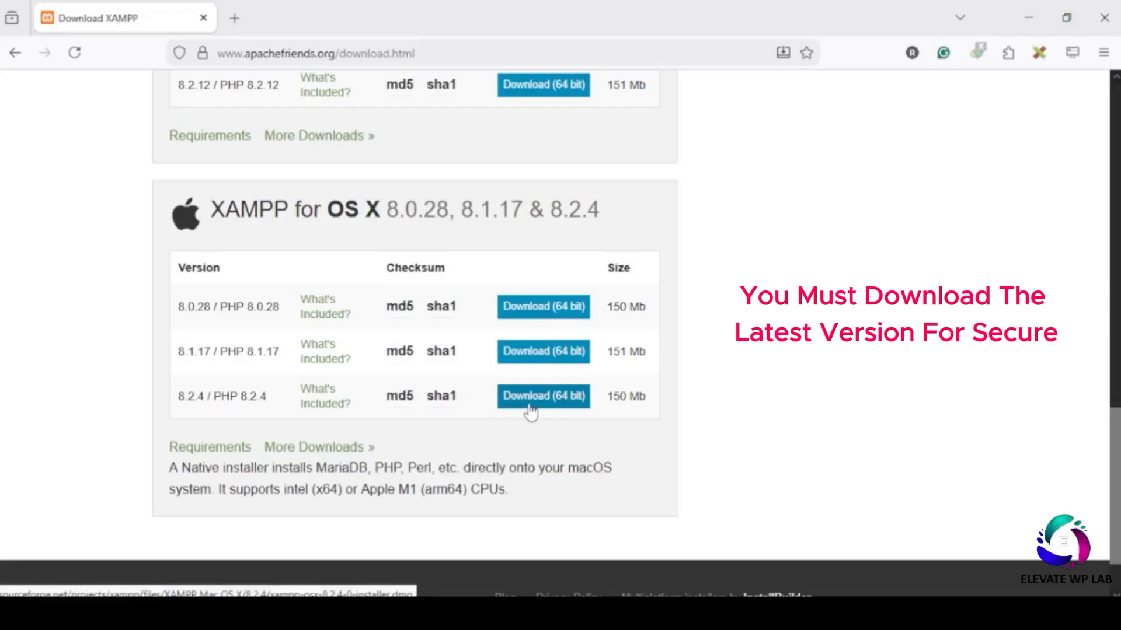
scroll(486, 362, up, 12)
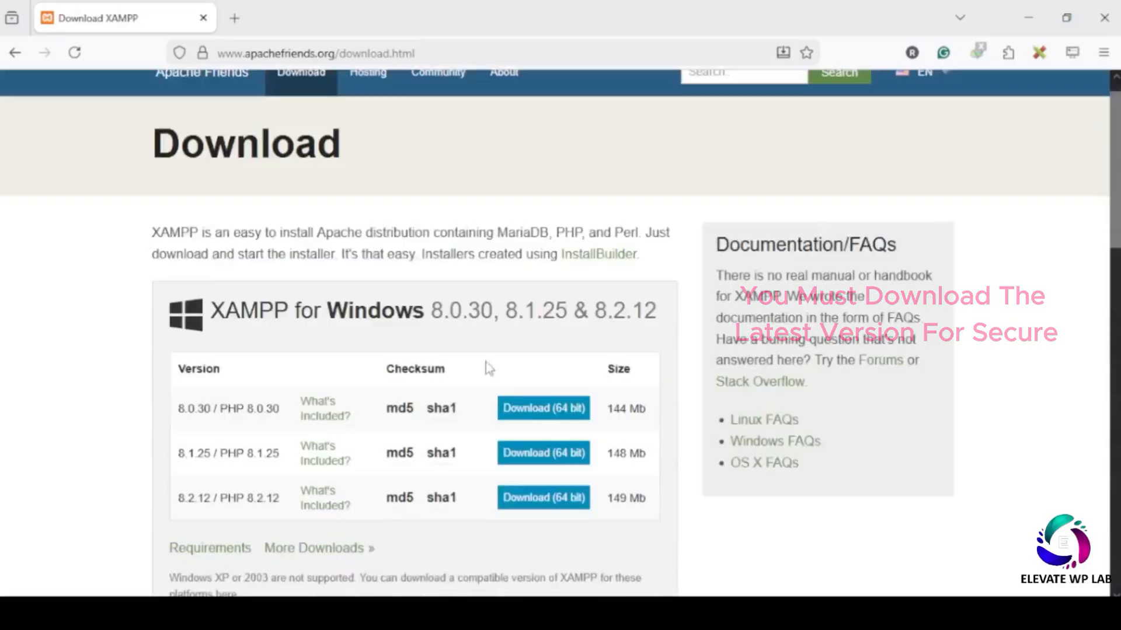
click(561, 518)
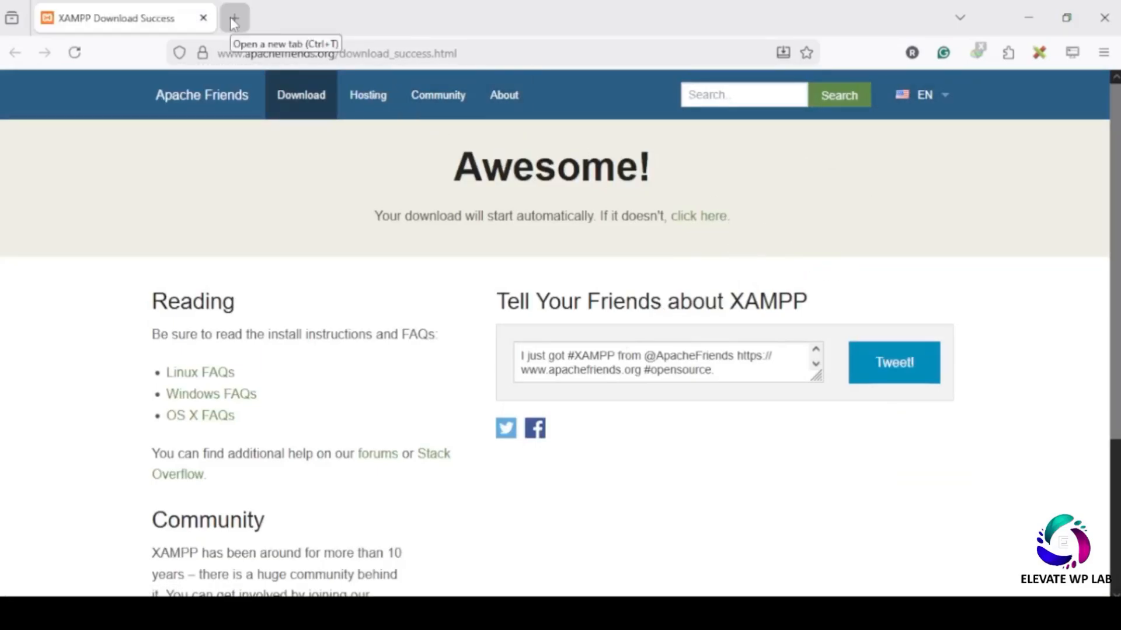
- In a new tab, search 'wordpress download' and open WordPress.org's download page to get WordPress 6.9.1
click(233, 19)
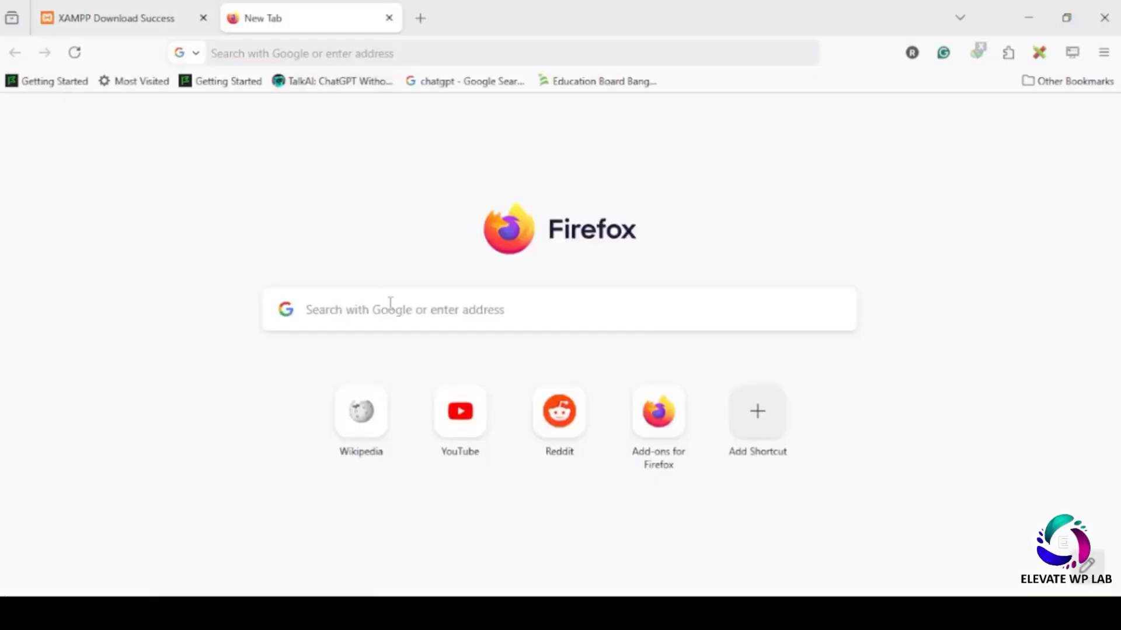
click(390, 303)
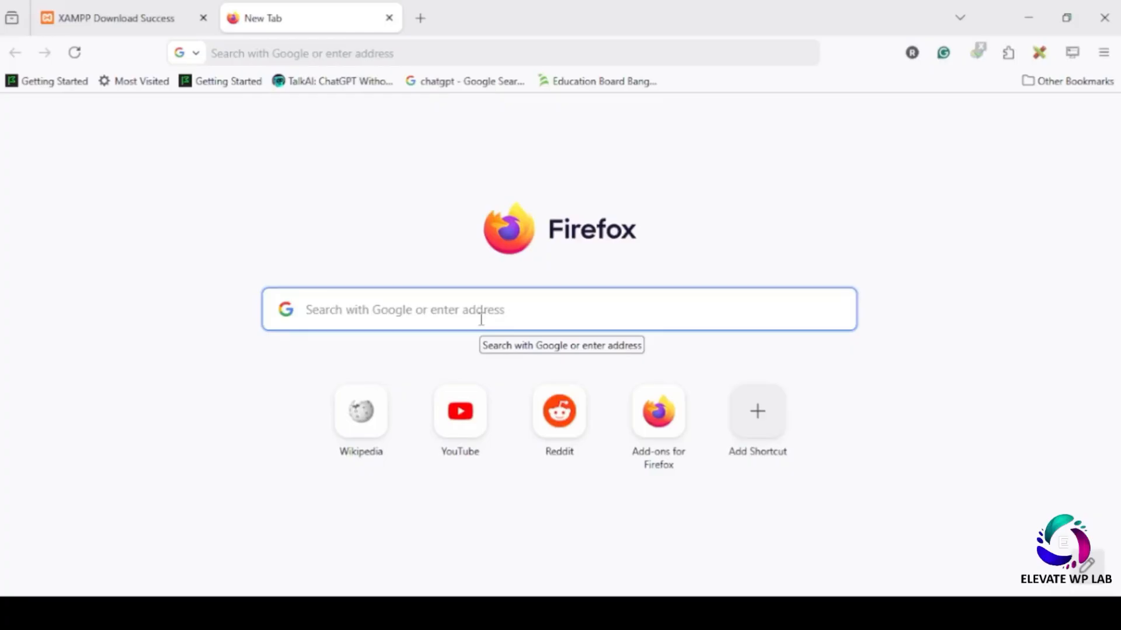
text(wordpr)
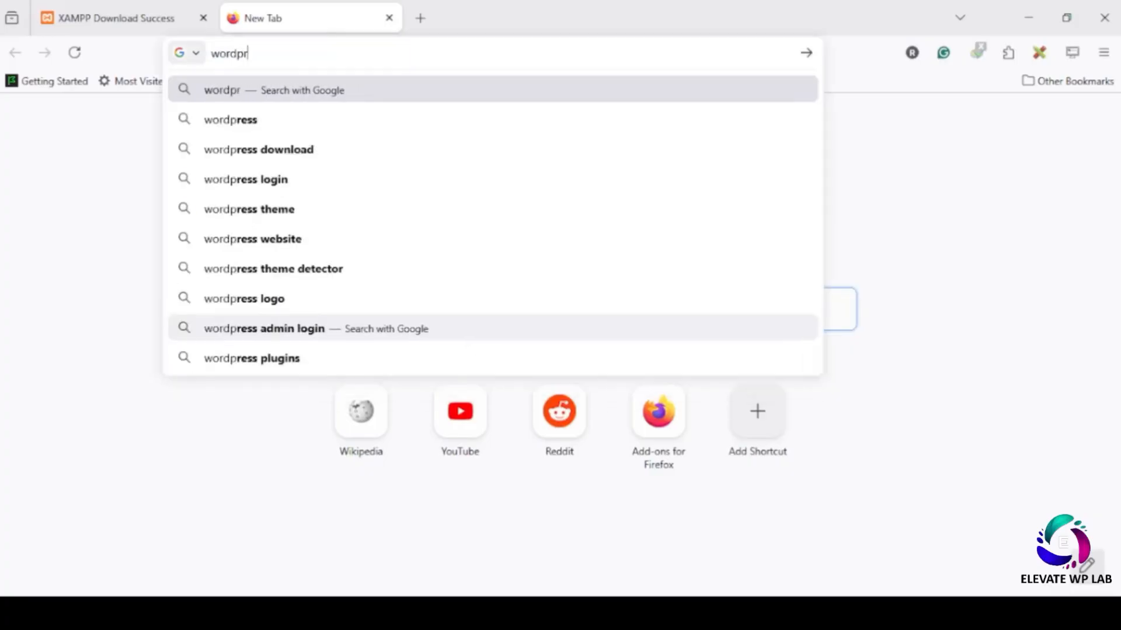
text(ess)
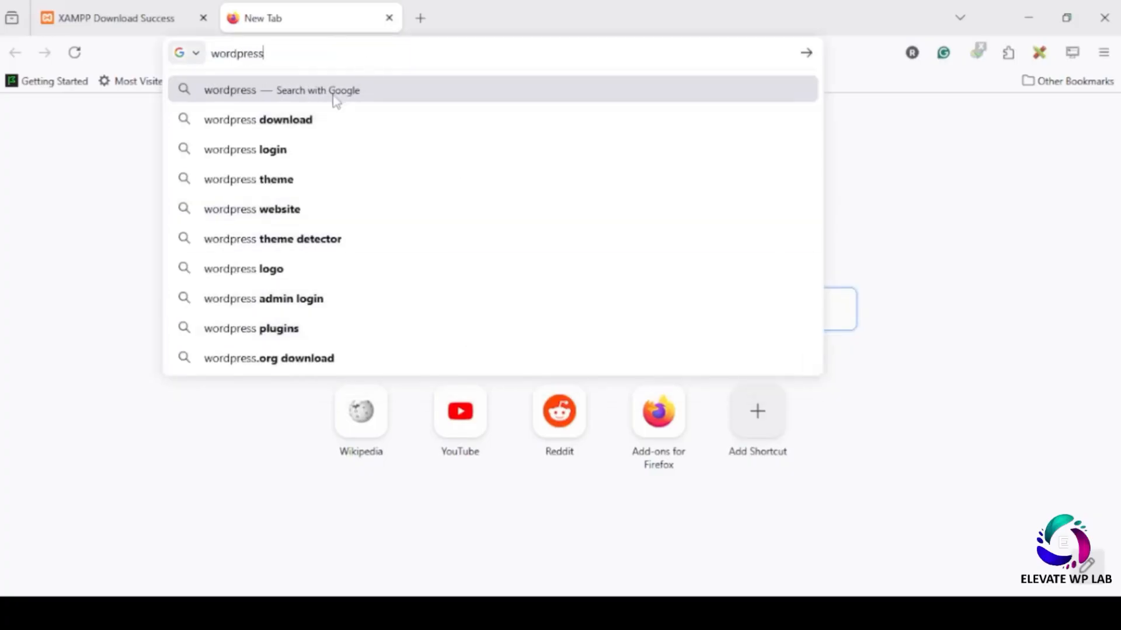
click(343, 117)
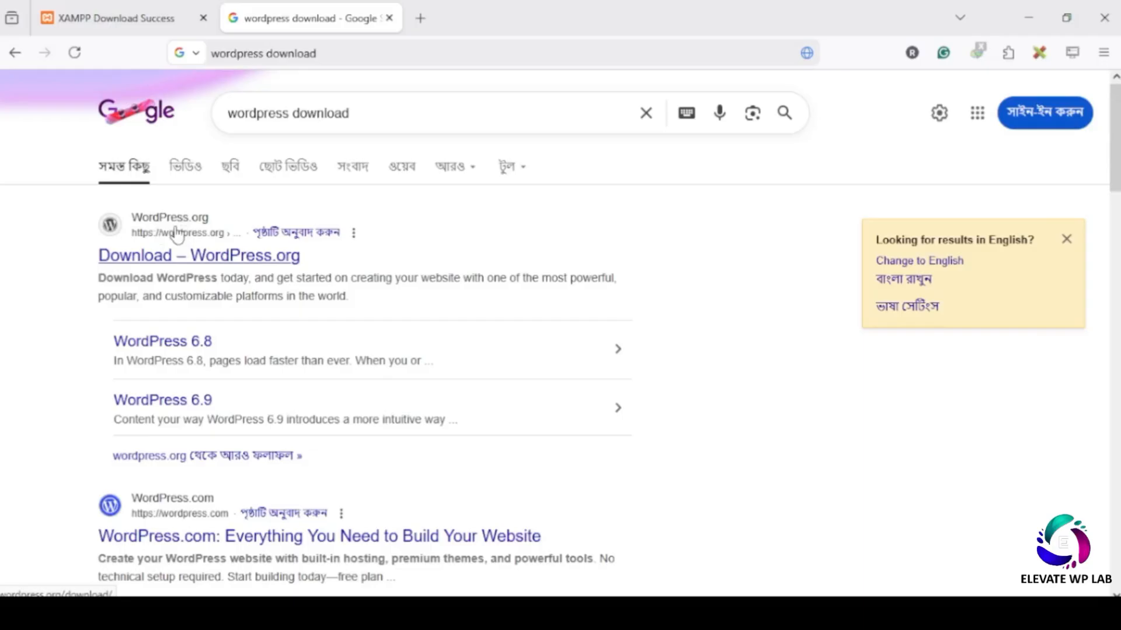
scroll(216, 350, down, 2)
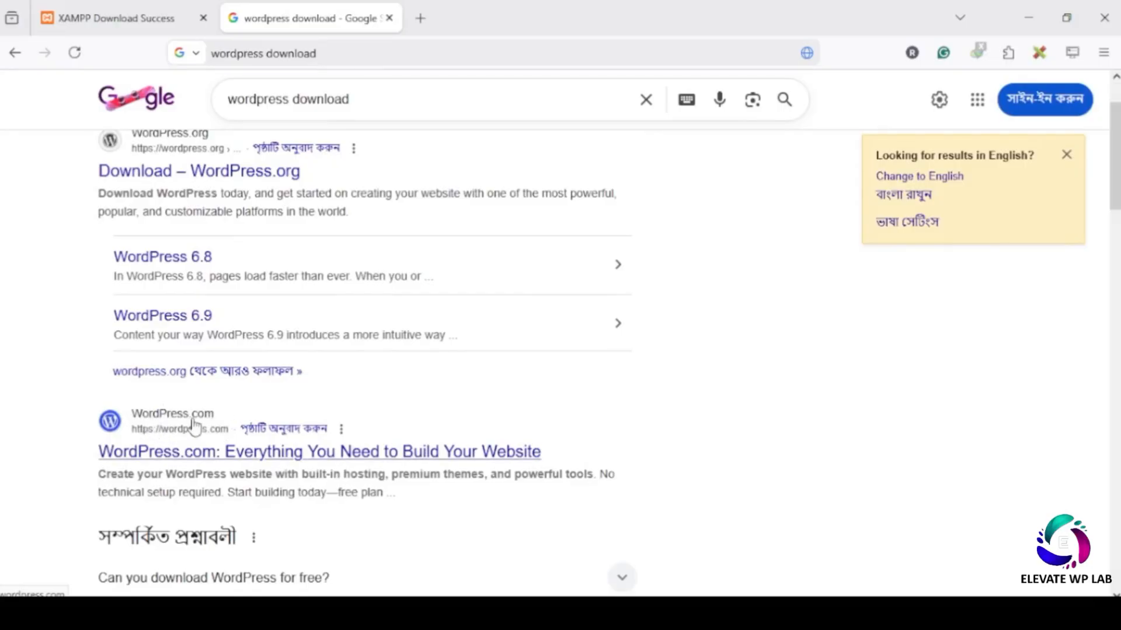
scroll(266, 364, up, 2)
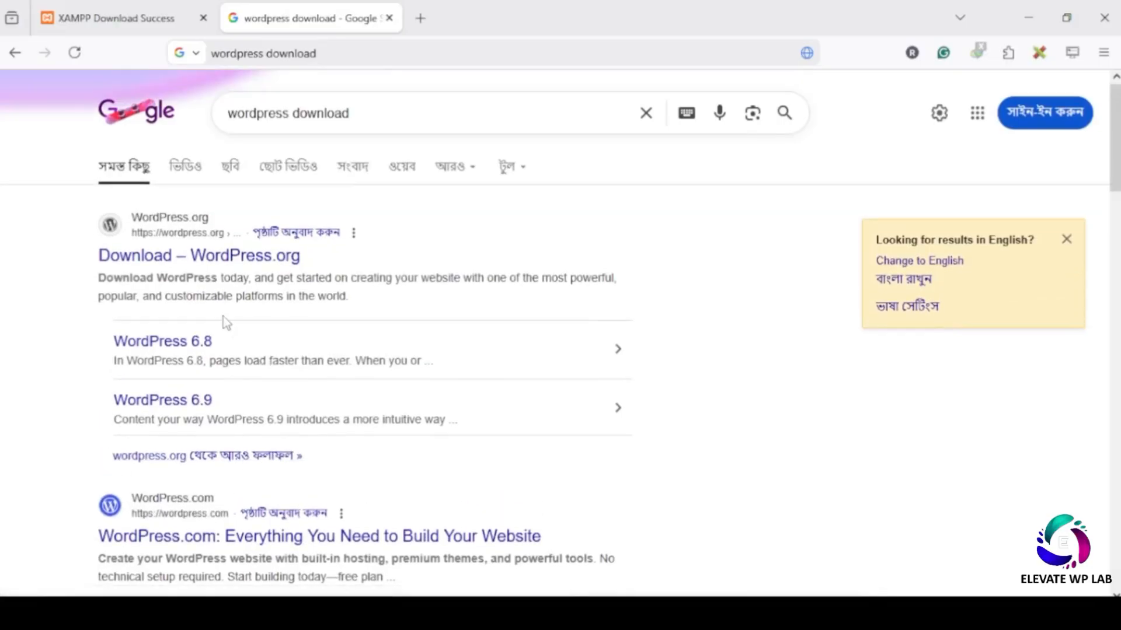
click(165, 230)
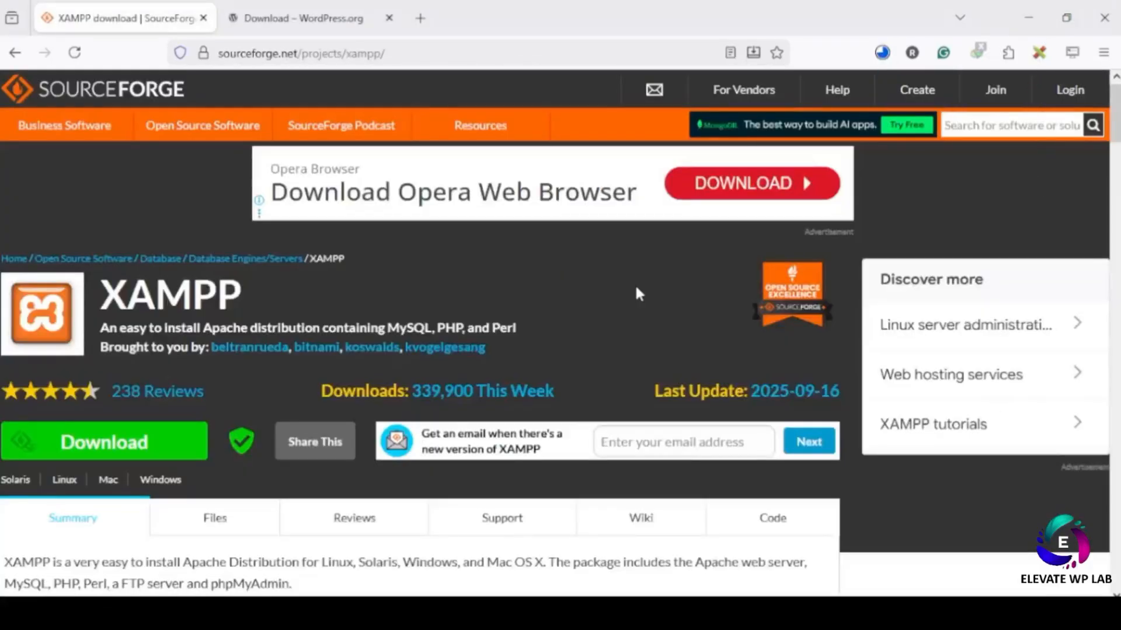
- Check the XAMPP installer and wordpress-6.9.1.zip download progress, then open a blank third tab
click(882, 53)
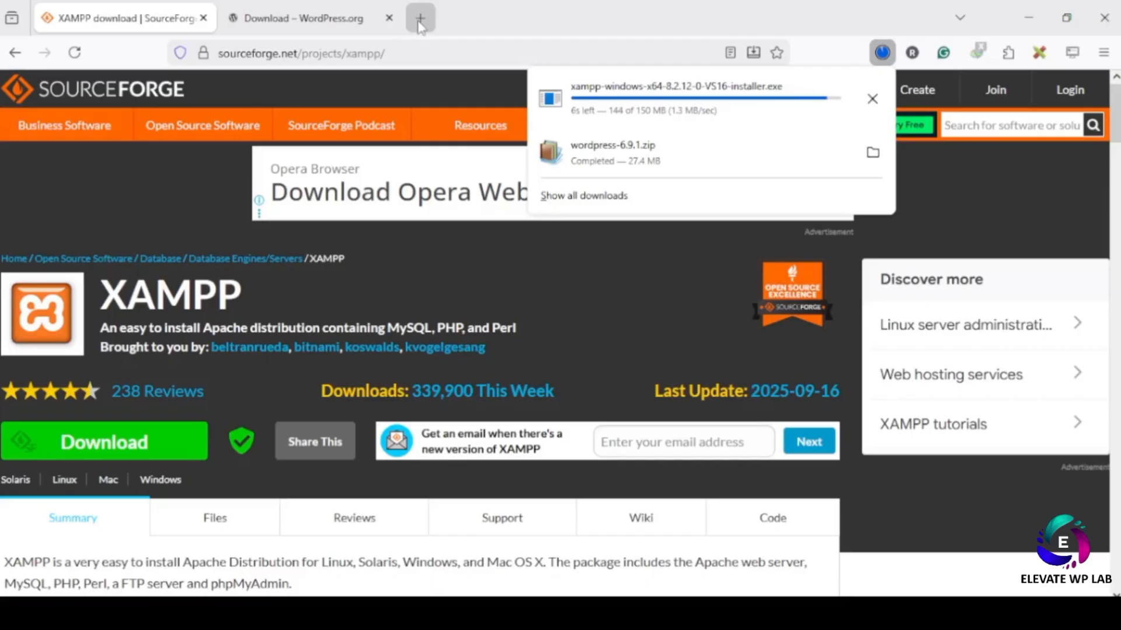
click(420, 18)
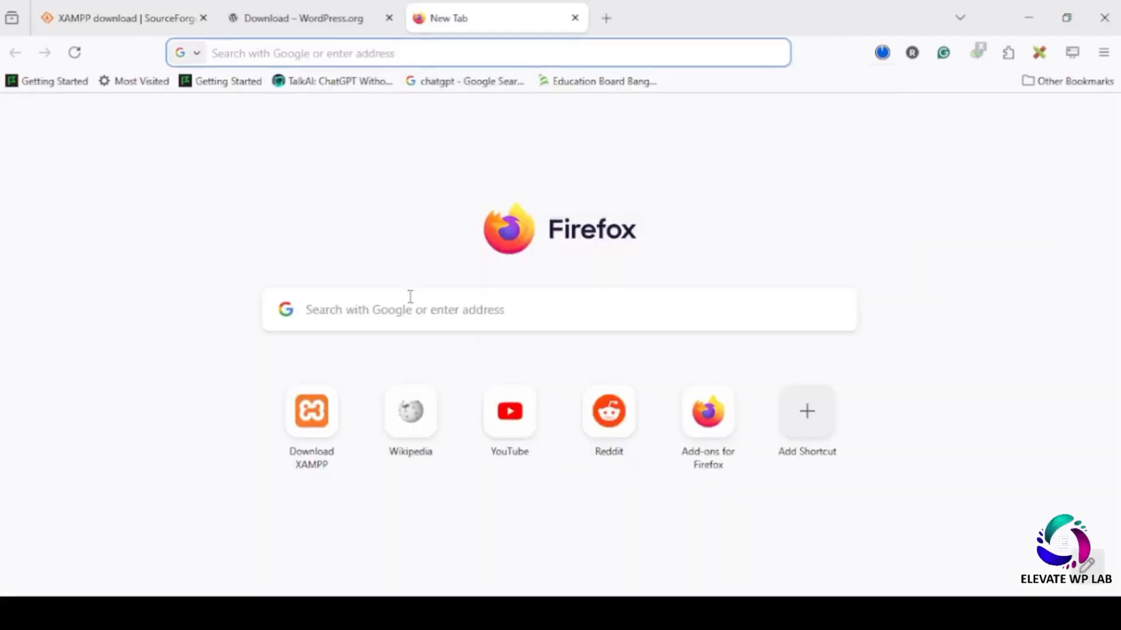
- Search Google for 'most popular code editors' and review the answer, noting Notepad++ and Sublime Text
click(410, 301)
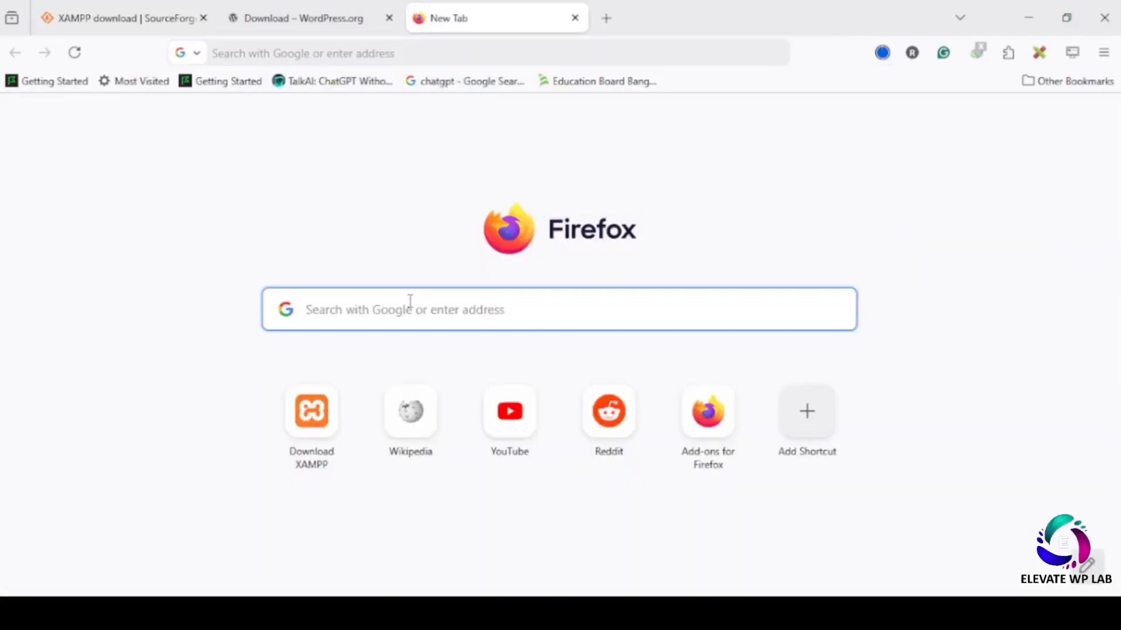
text(most p)
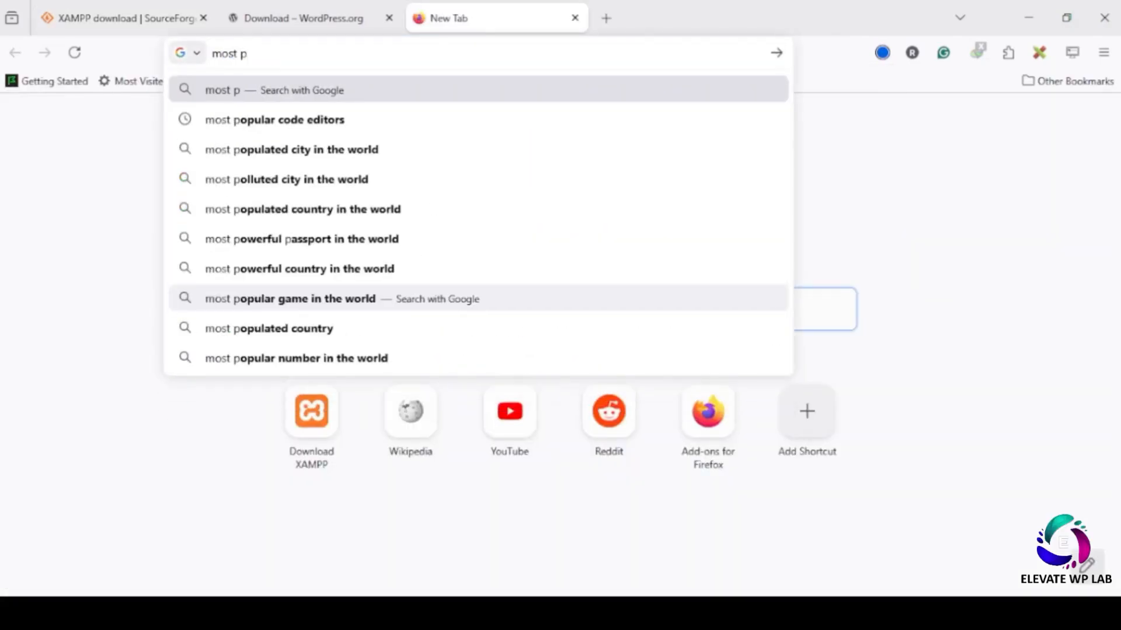
click(280, 122)
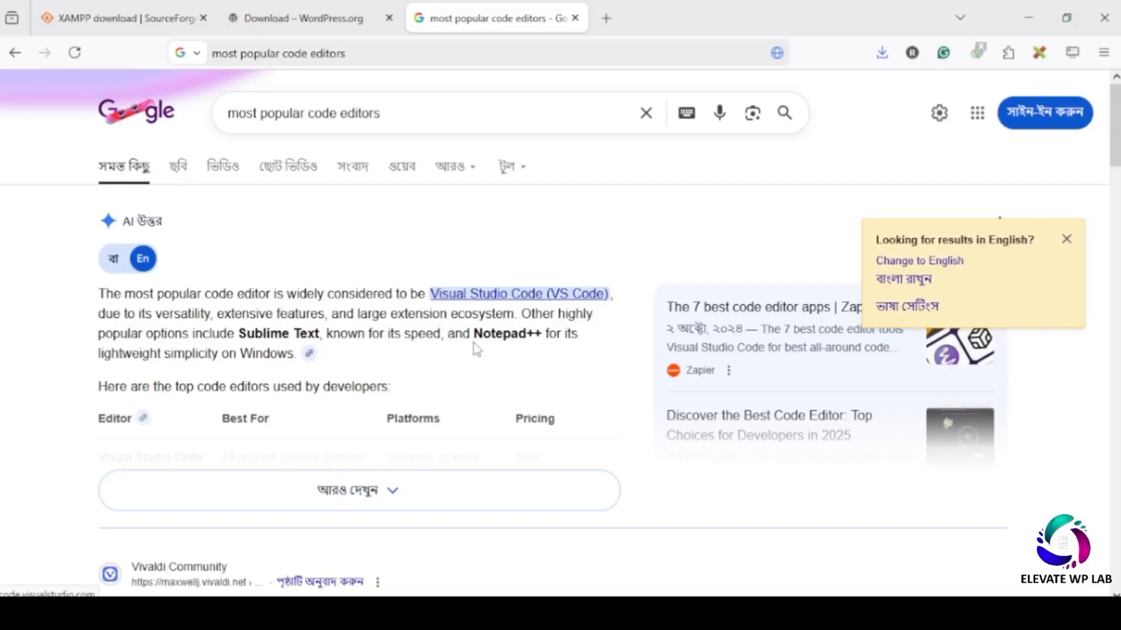
drag(474, 334, 555, 346)
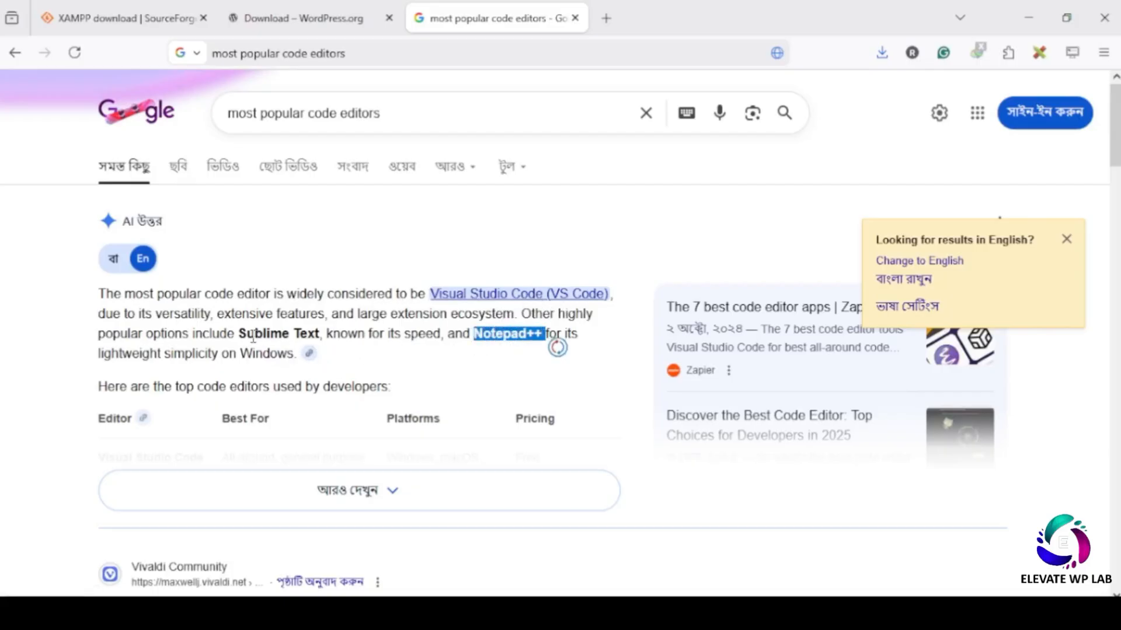
drag(239, 333, 336, 341)
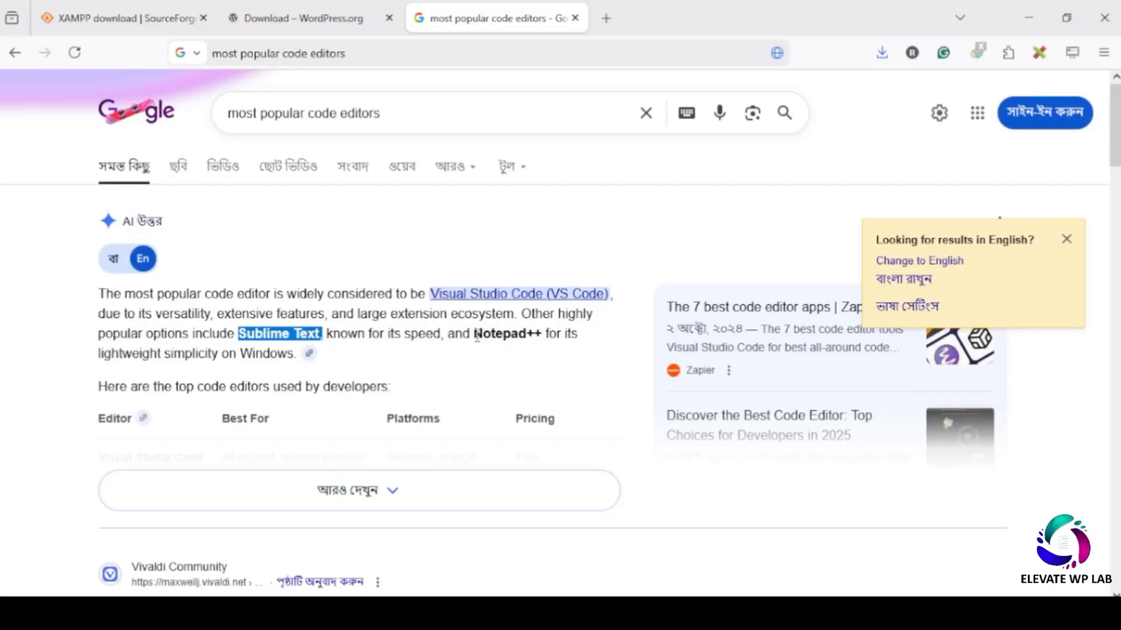
drag(474, 333, 547, 333)
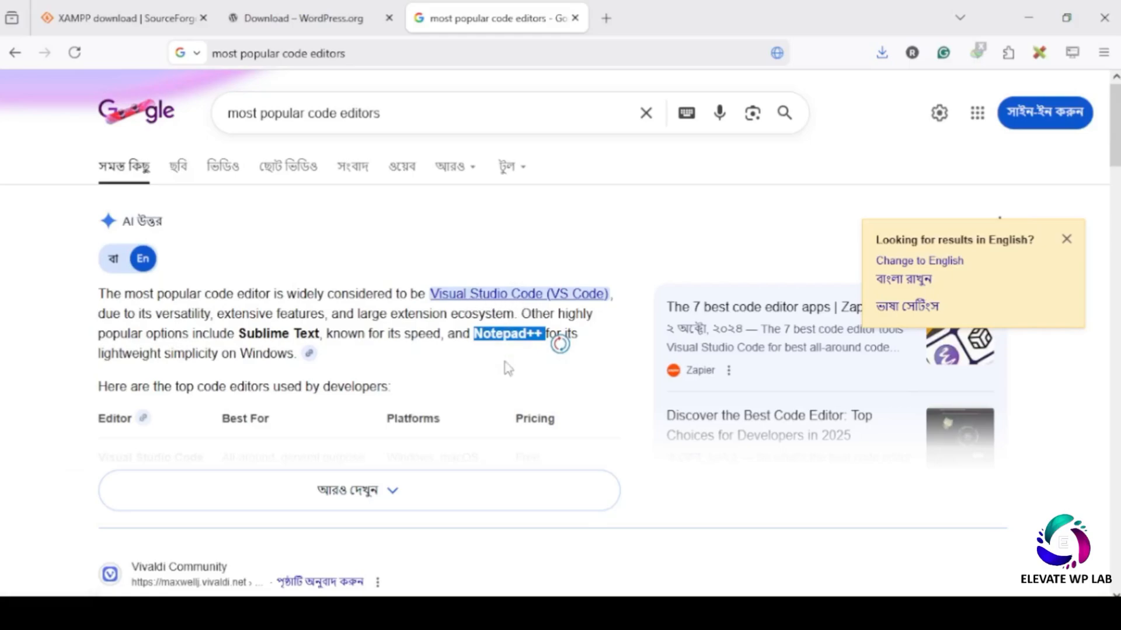
click(393, 122)
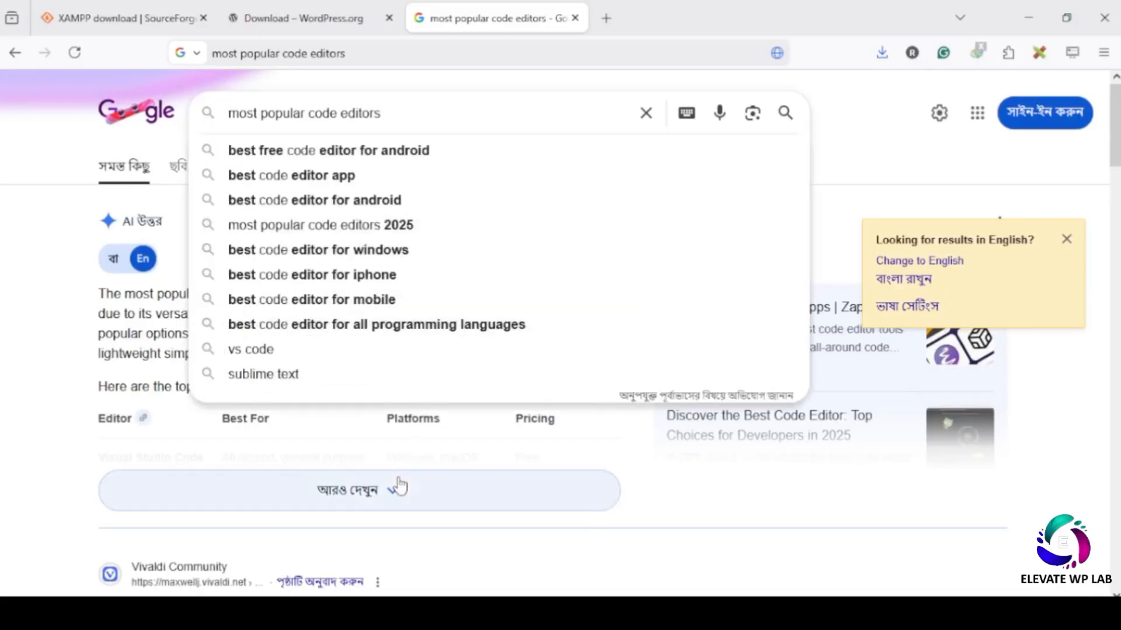
click(396, 489)
scroll(394, 481, down, 2)
scroll(394, 479, up, 2)
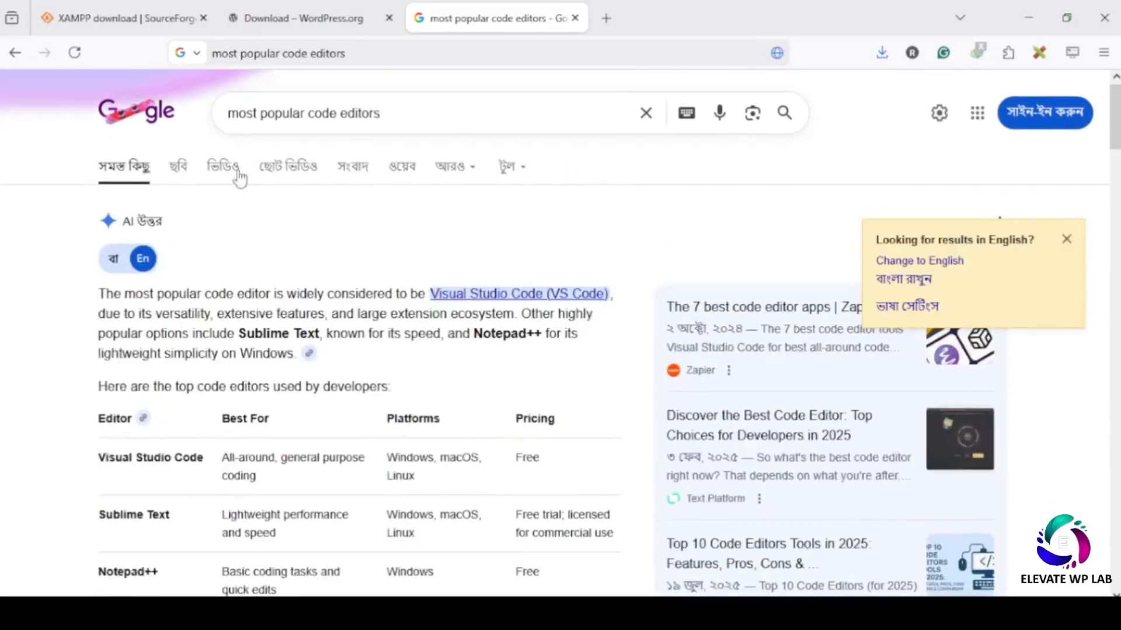
- Replace the query with 'Notepad++' and search for 'notepad++ download'
drag(385, 113, 163, 126)
text(Notepad++)
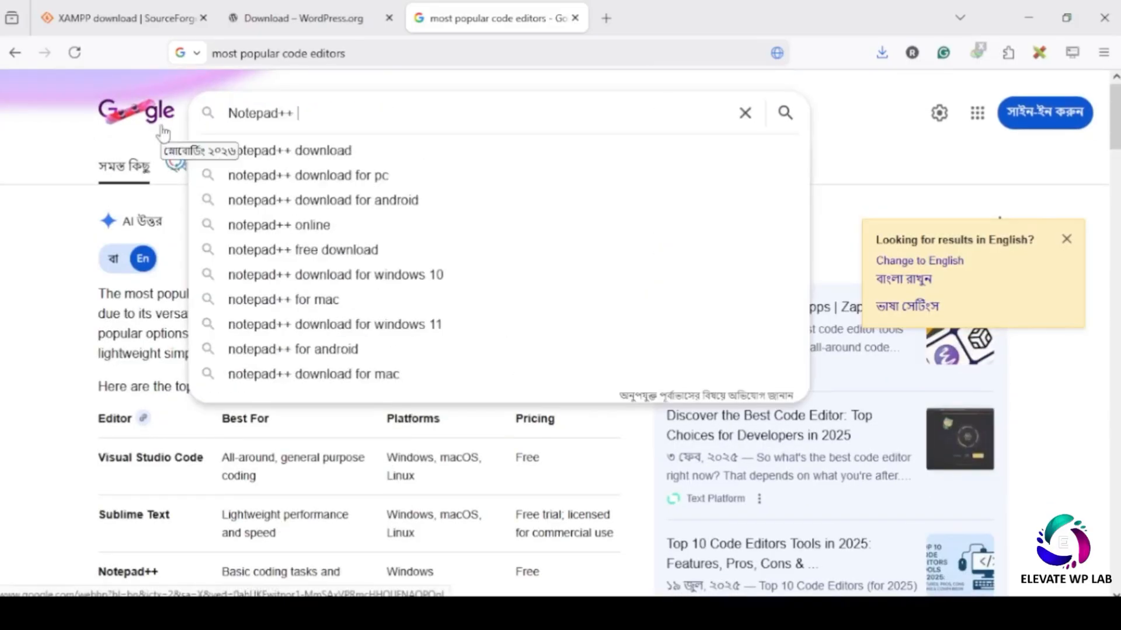
click(299, 151)
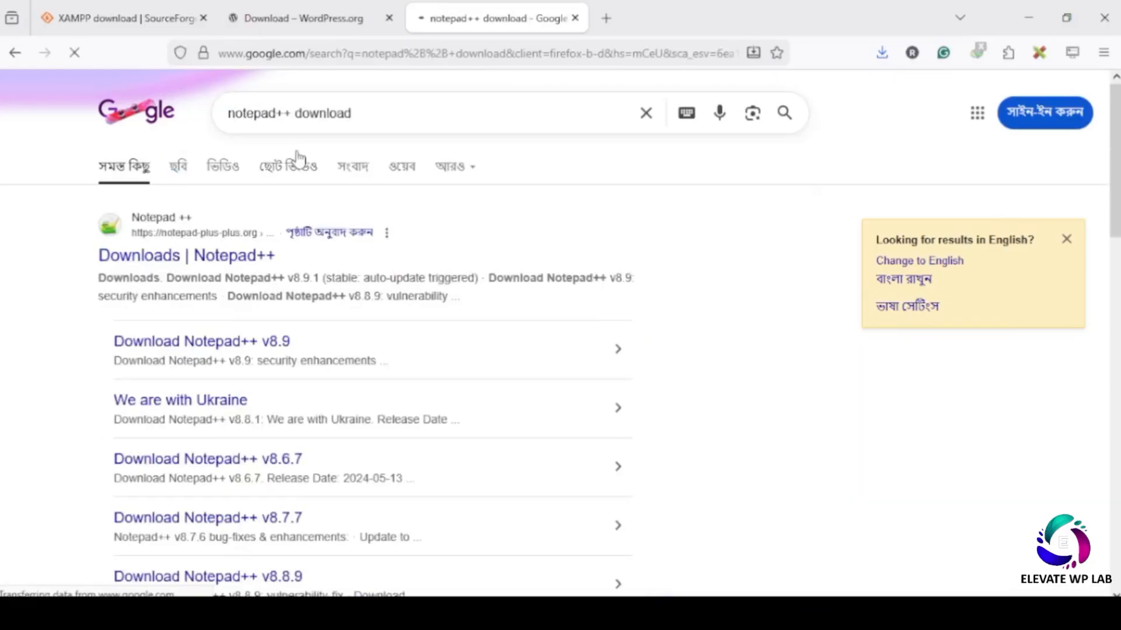
- Open the 'Downloads | Notepad++' page and scroll through its release list
click(162, 225)
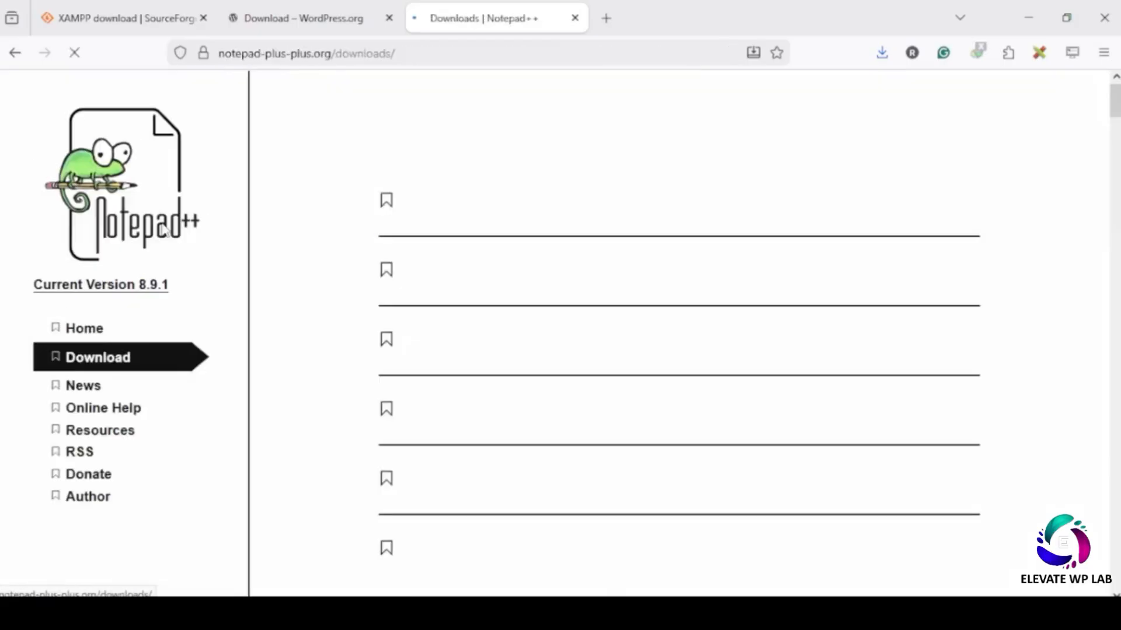
scroll(505, 385, down, 10)
scroll(515, 384, down, 2)
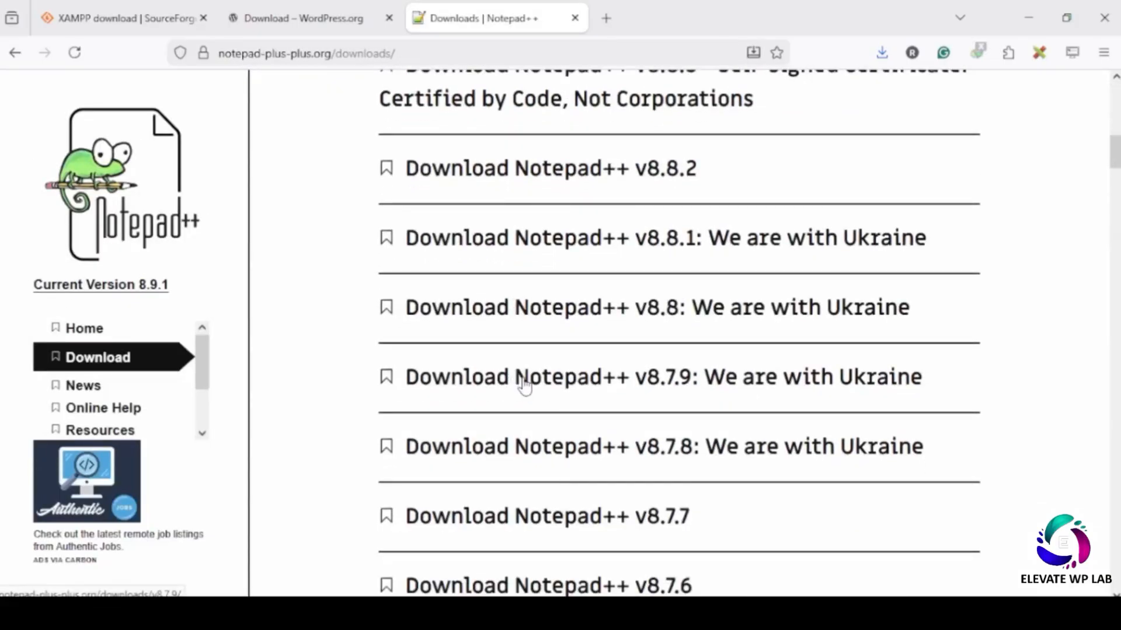
scroll(513, 382, down, 8)
scroll(518, 386, down, 9)
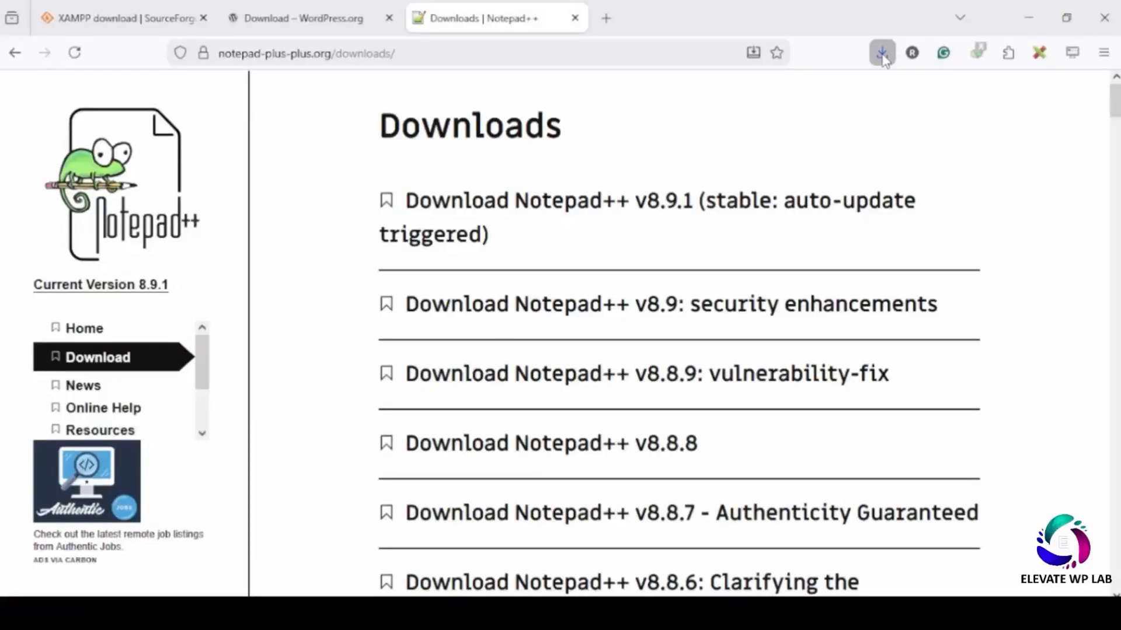
- Drag the XAMPP installer and wordpress-6.9.1.zip from Firefox's Downloads panel onto the desktop
click(881, 52)
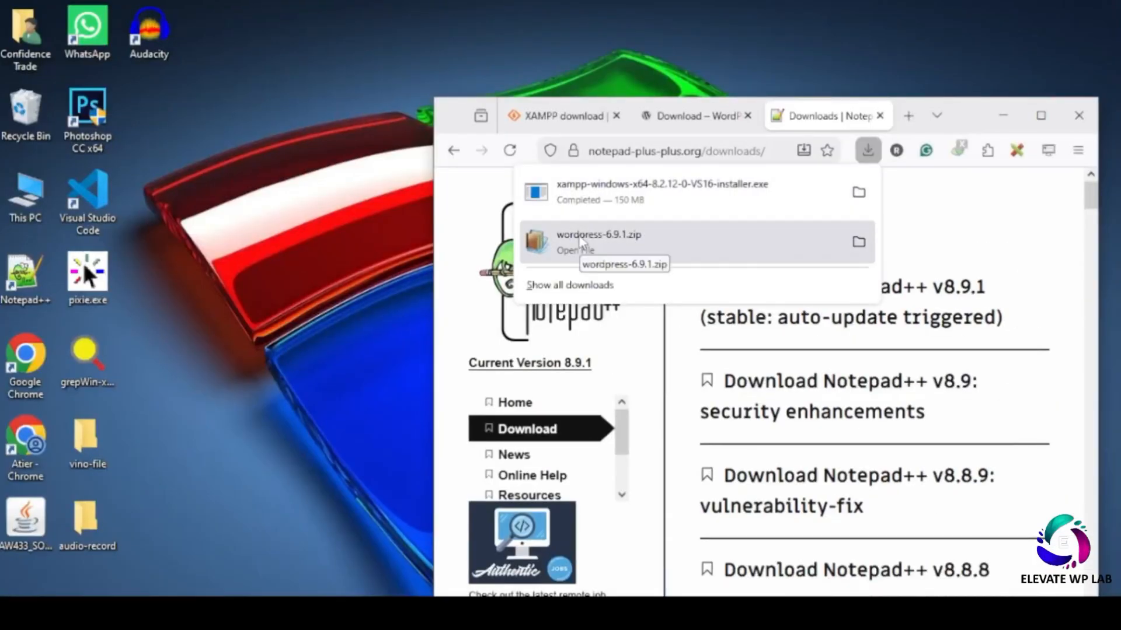
drag(583, 192, 236, 162)
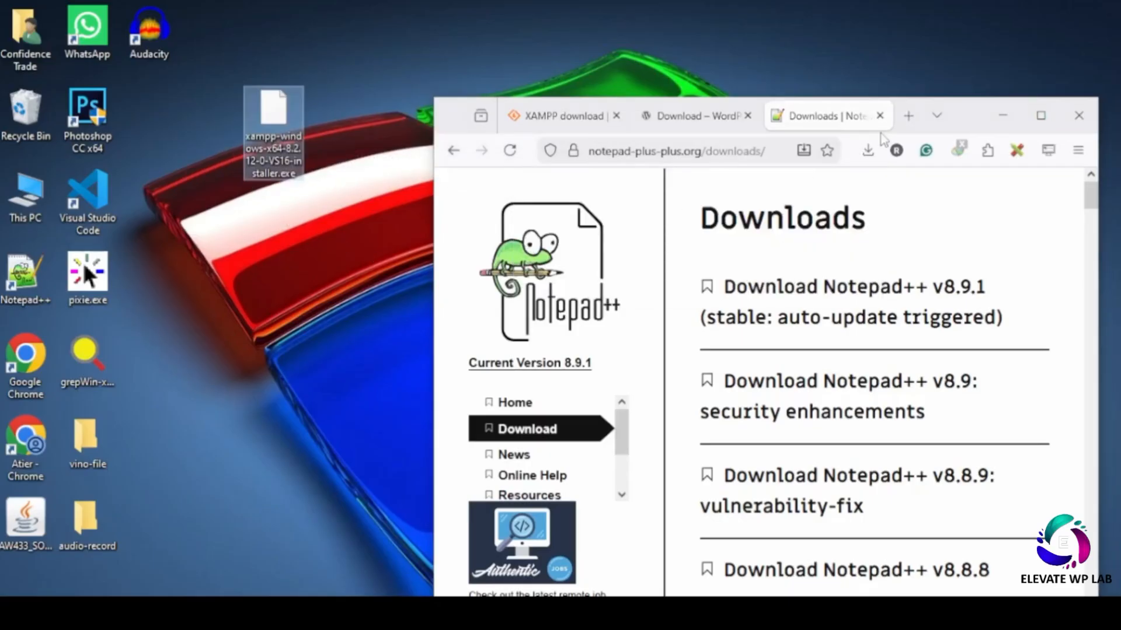
click(868, 150)
drag(690, 233, 240, 233)
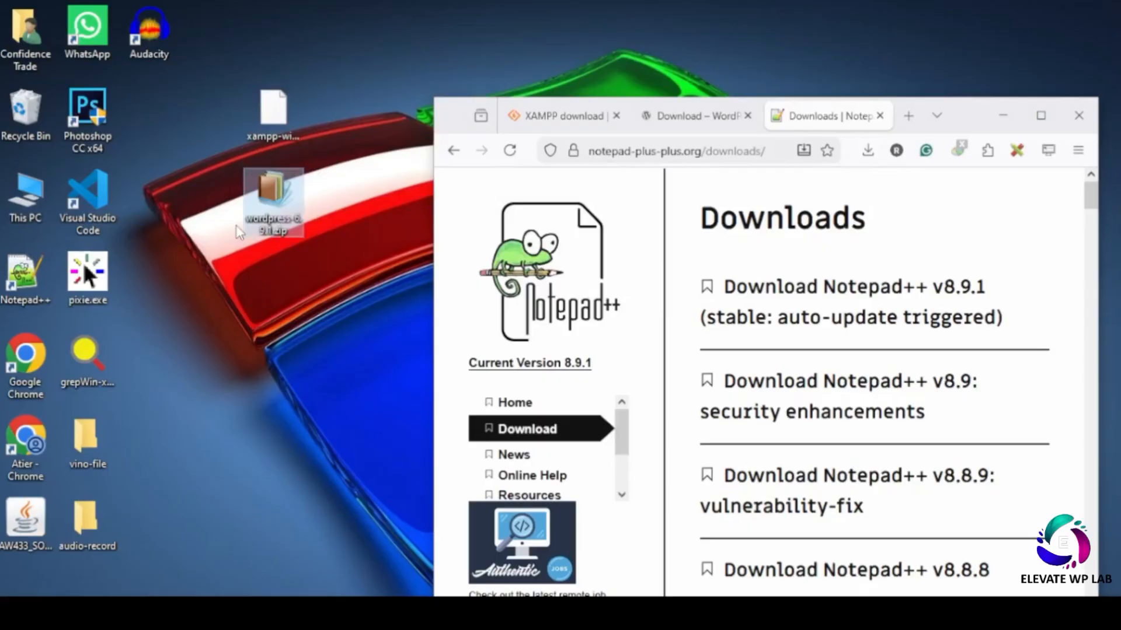
- Close Firefox and refresh the desktop so the copied files appear
click(1078, 128)
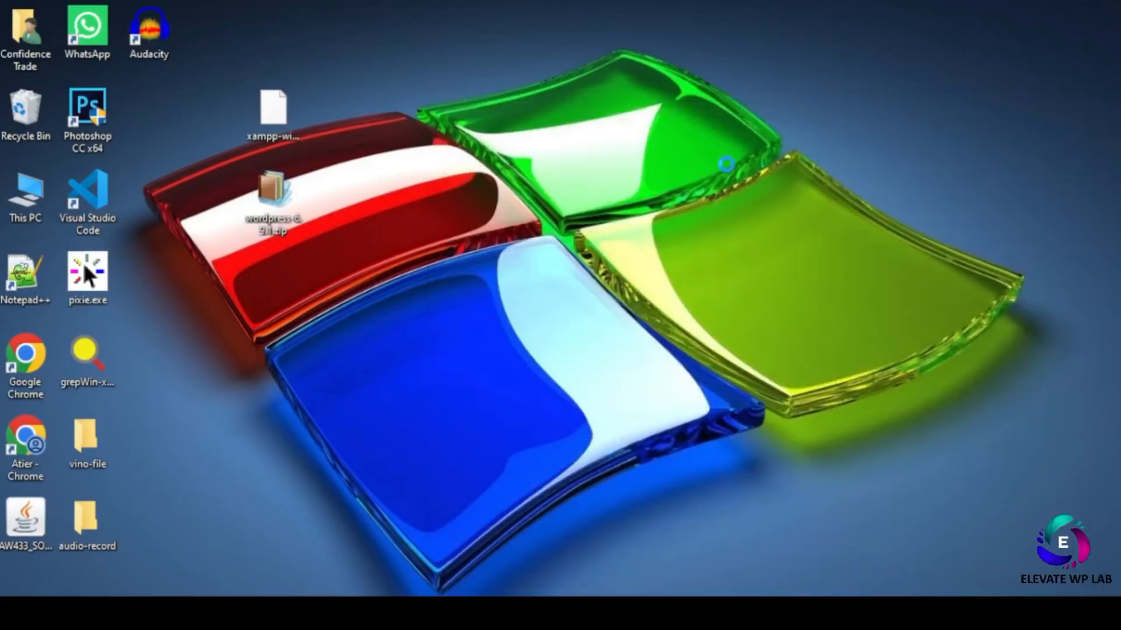
right_click(675, 110)
click(726, 169)
right_click(582, 131)
click(607, 177)
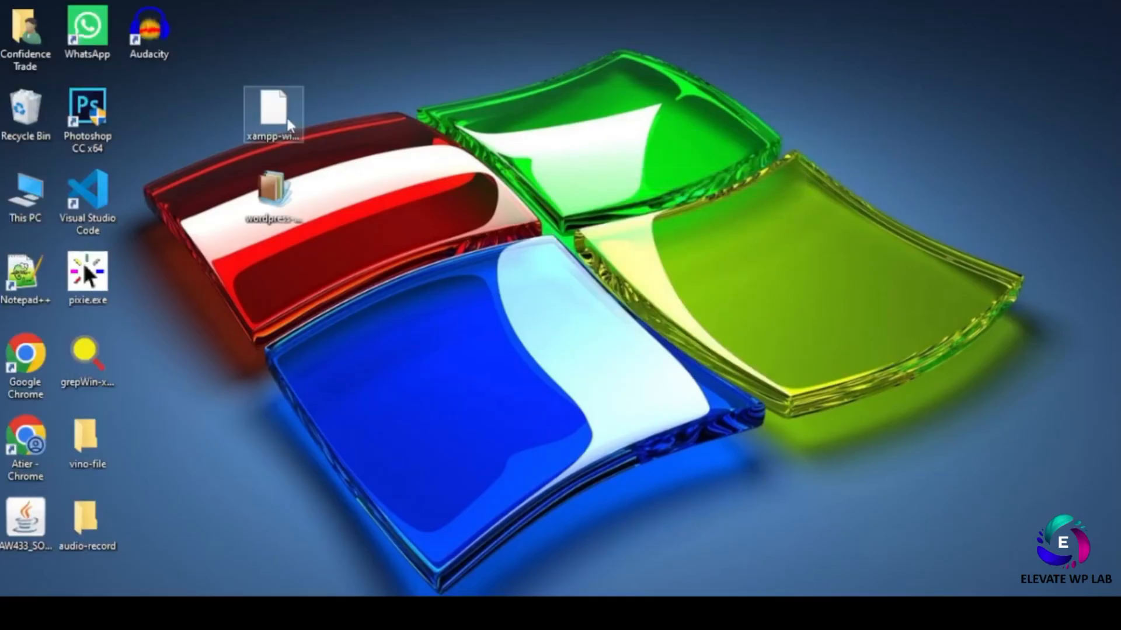
- Launch the XAMPP installer from its desktop icon
click(271, 122)
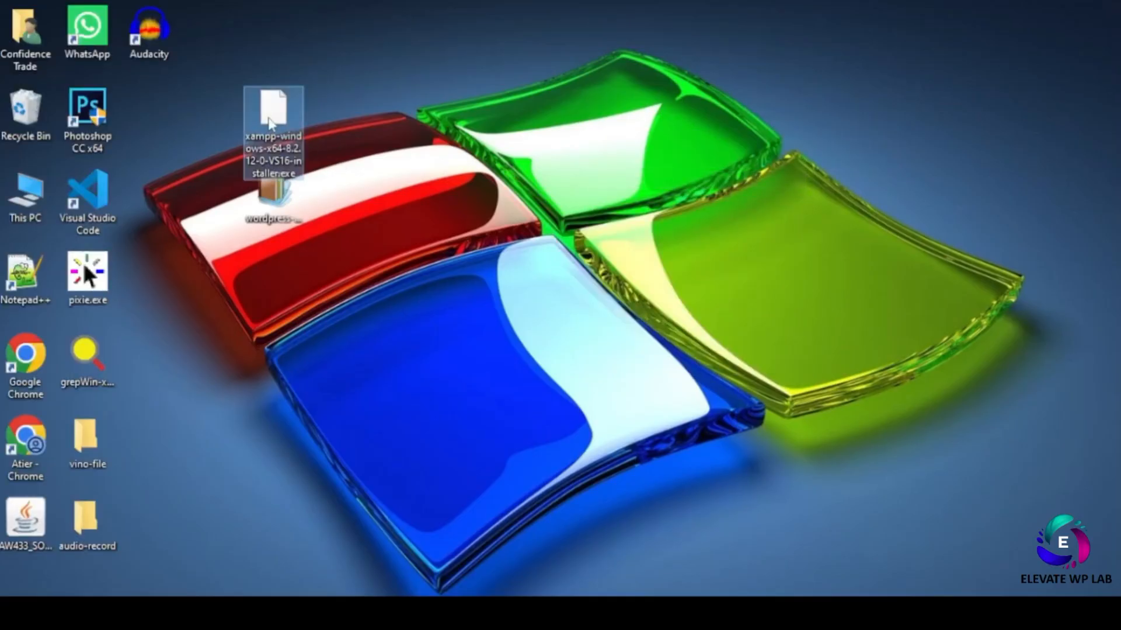
double_click(268, 119)
right_click(269, 120)
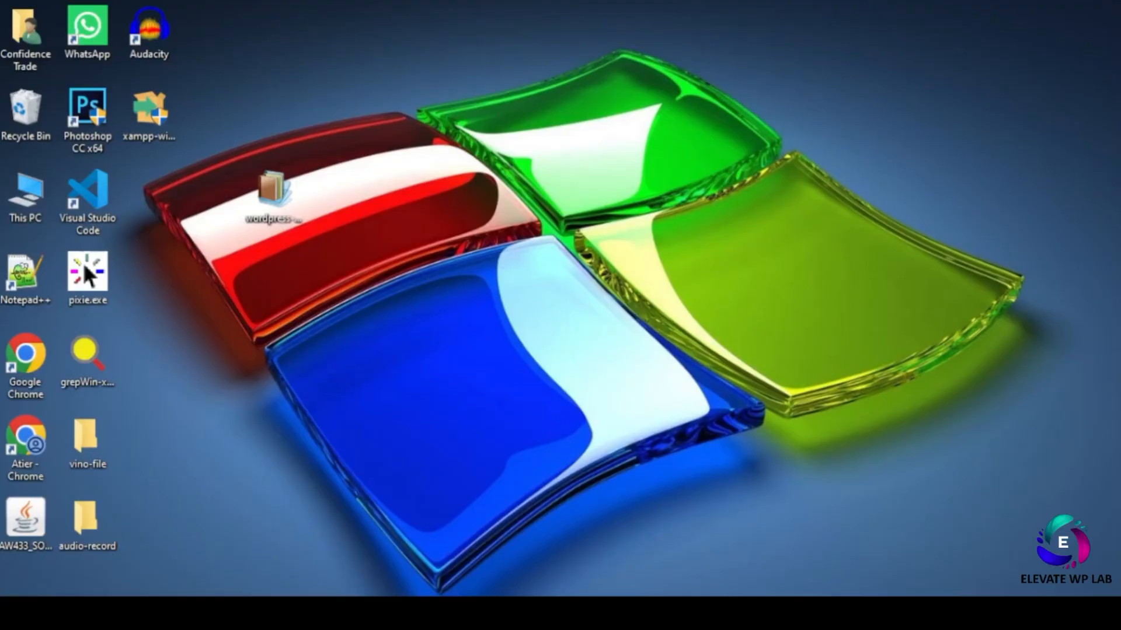
- Launch XAMPP Control Panel by searching 'x' in the Windows Start search
double_click(86, 273)
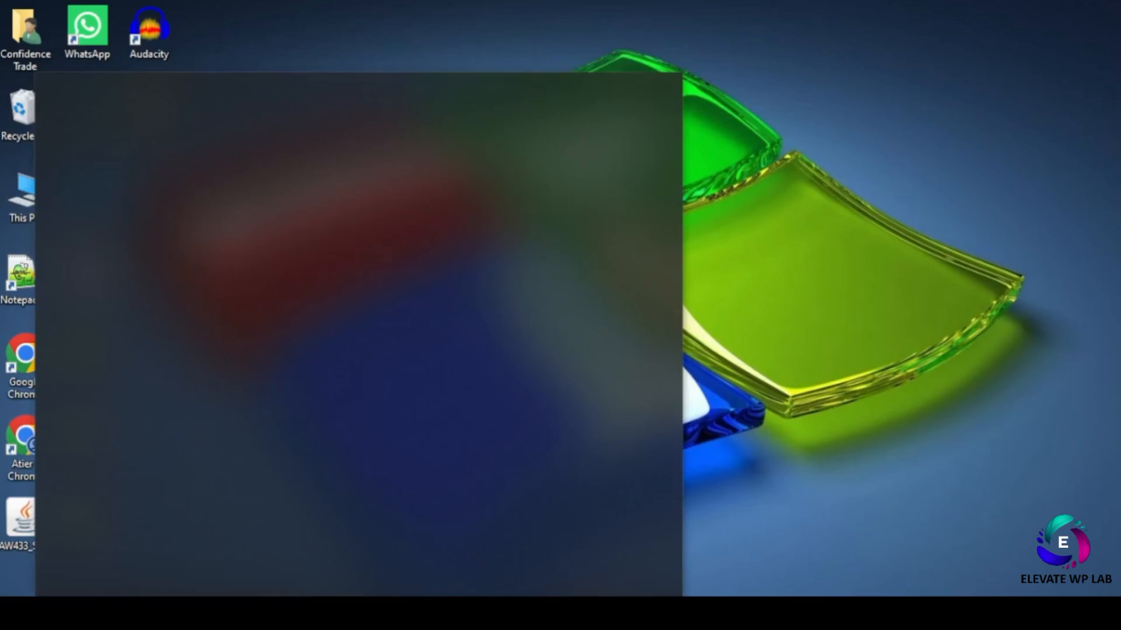
text(x)
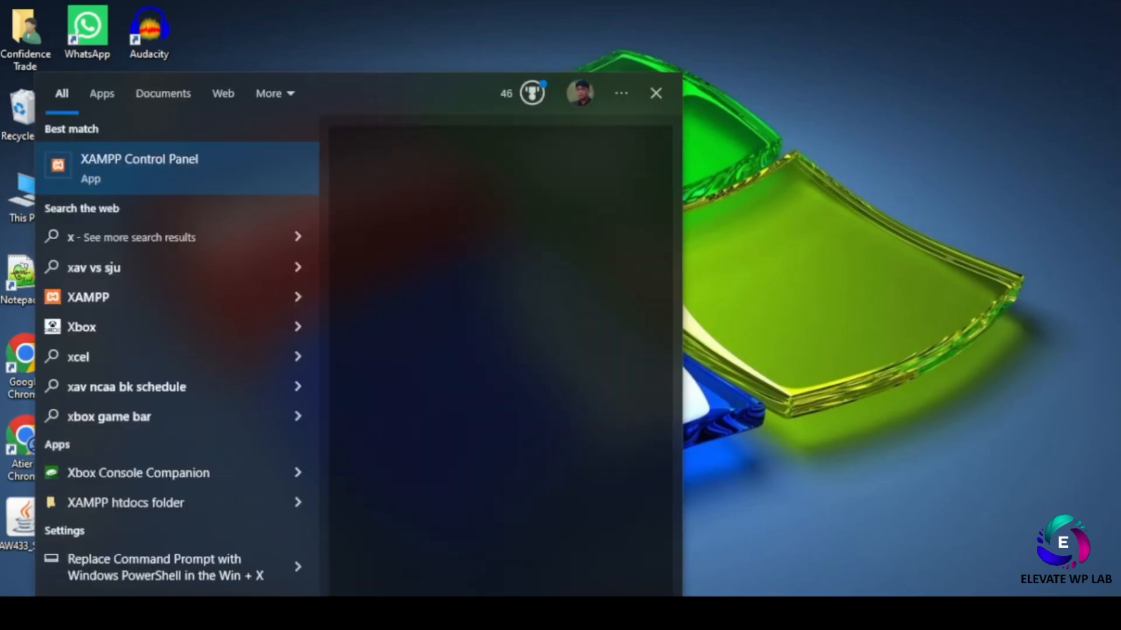
click(157, 171)
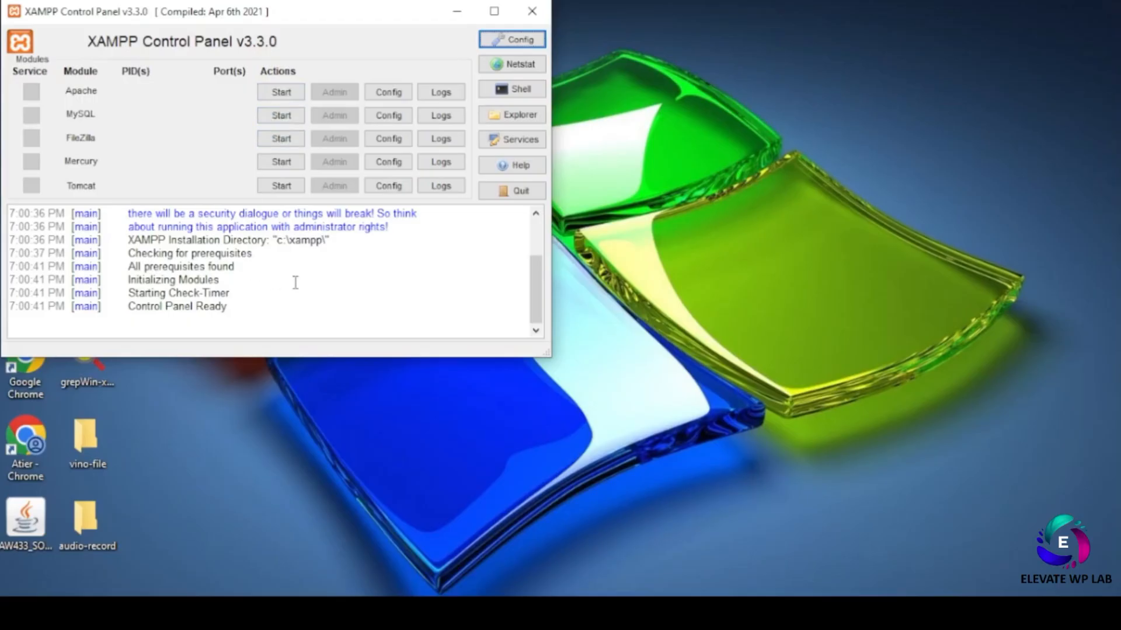
- Scroll the startup log and highlight its first lines and the administrator-rights warning
scroll(296, 283, up, 2)
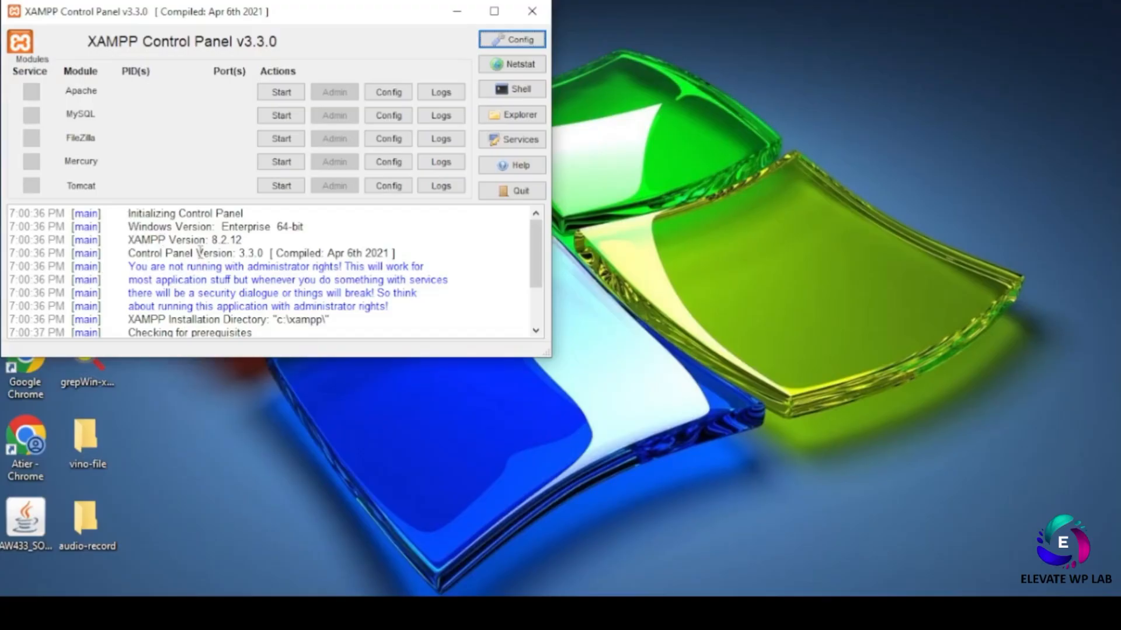
scroll(200, 251, down, 2)
scroll(194, 263, up, 2)
drag(128, 213, 298, 296)
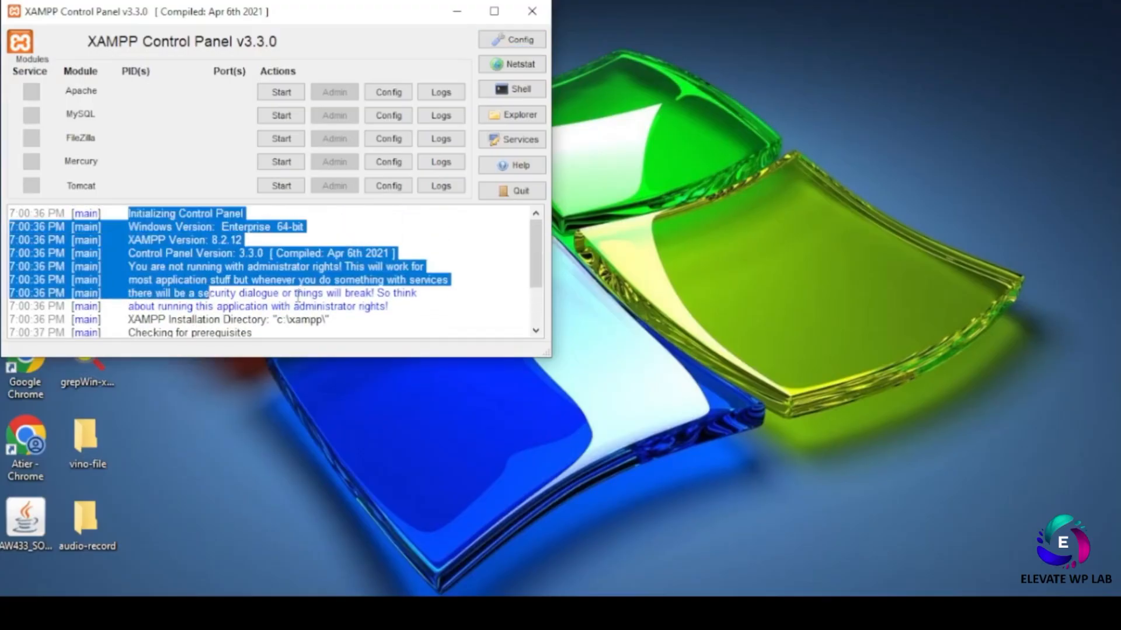
click(427, 309)
scroll(425, 308, down, 2)
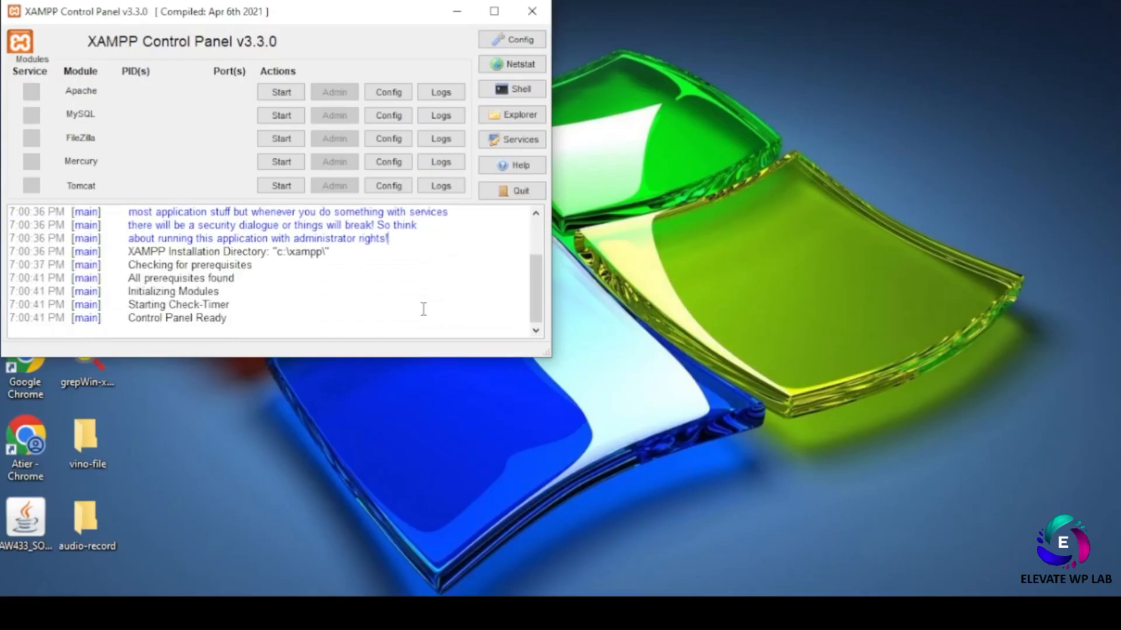
scroll(392, 305, up, 2)
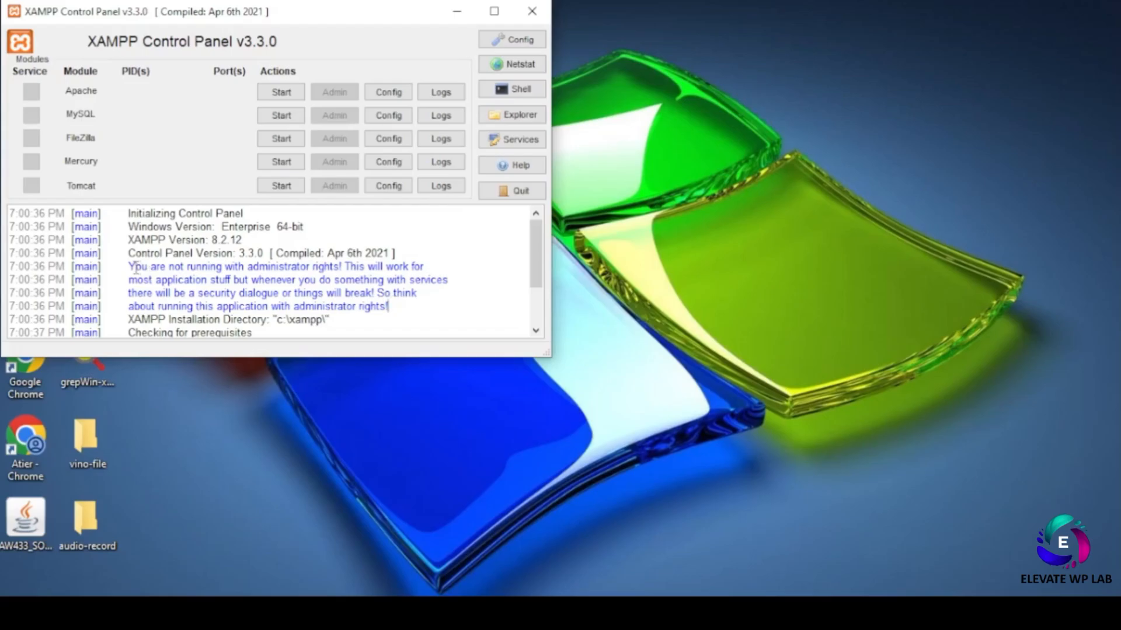
drag(129, 269, 406, 304)
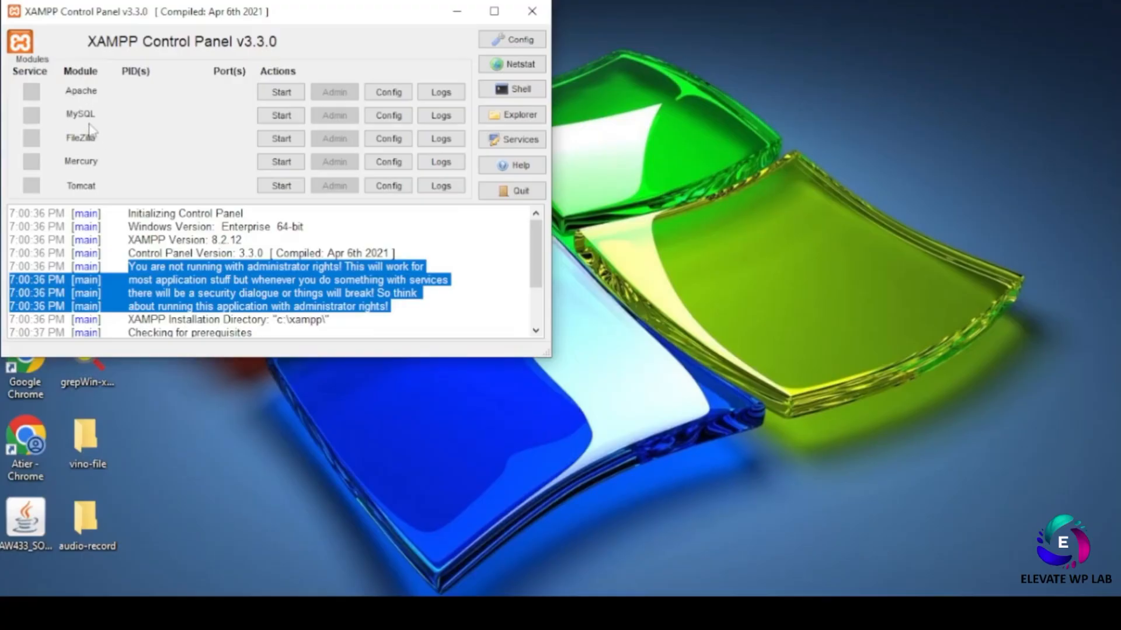
- Start the Apache and MySQL modules, then minimize the XAMPP Control Panel window
click(276, 98)
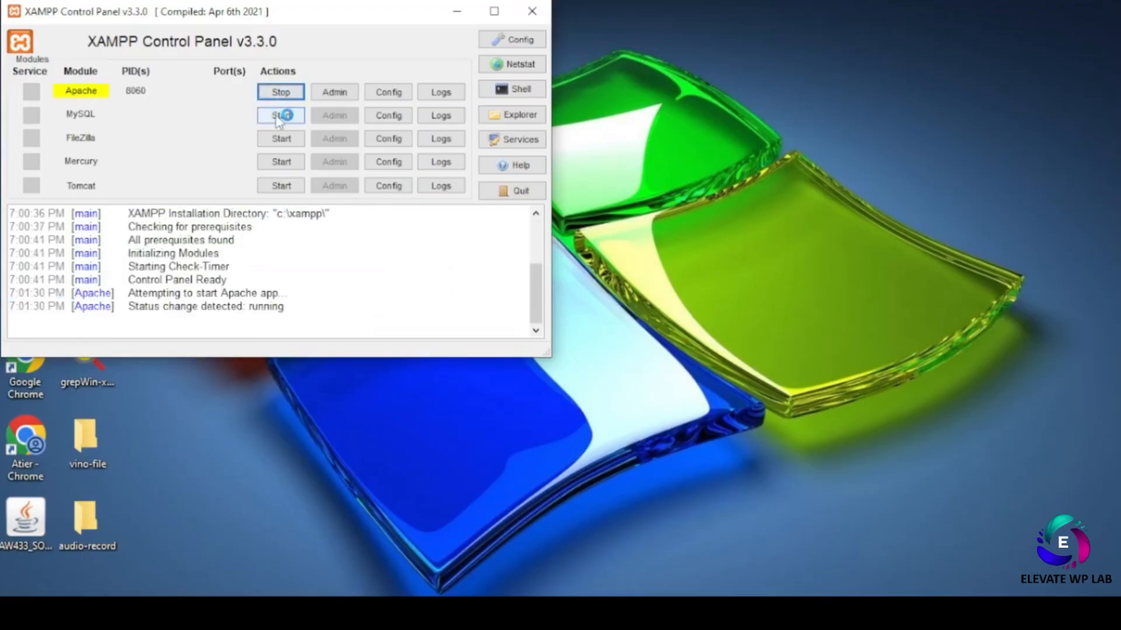
click(283, 114)
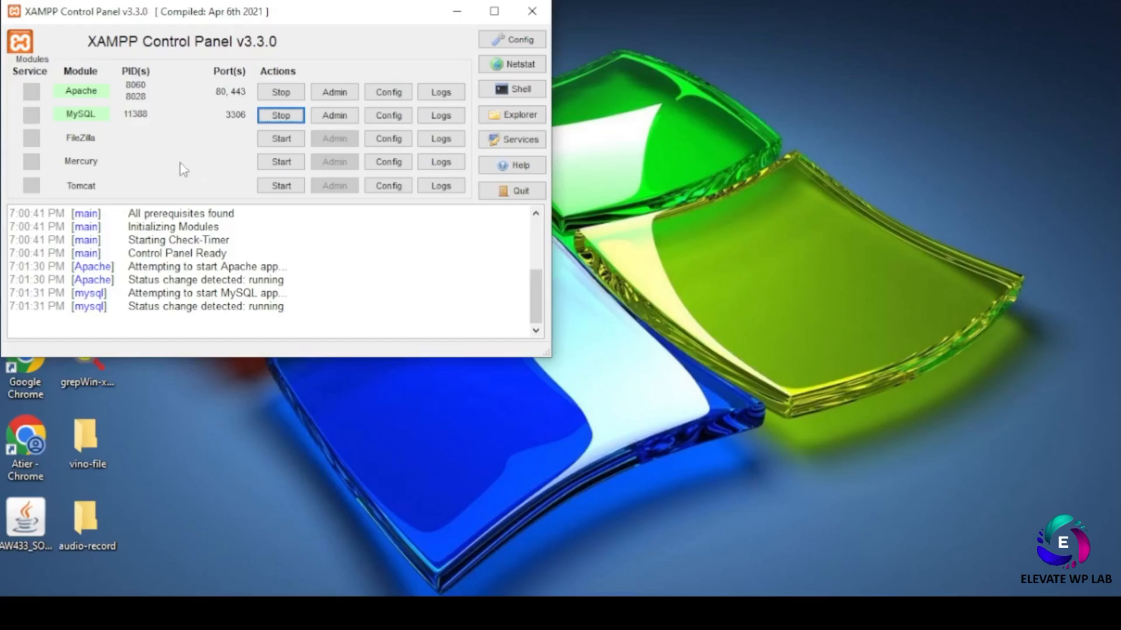
click(454, 17)
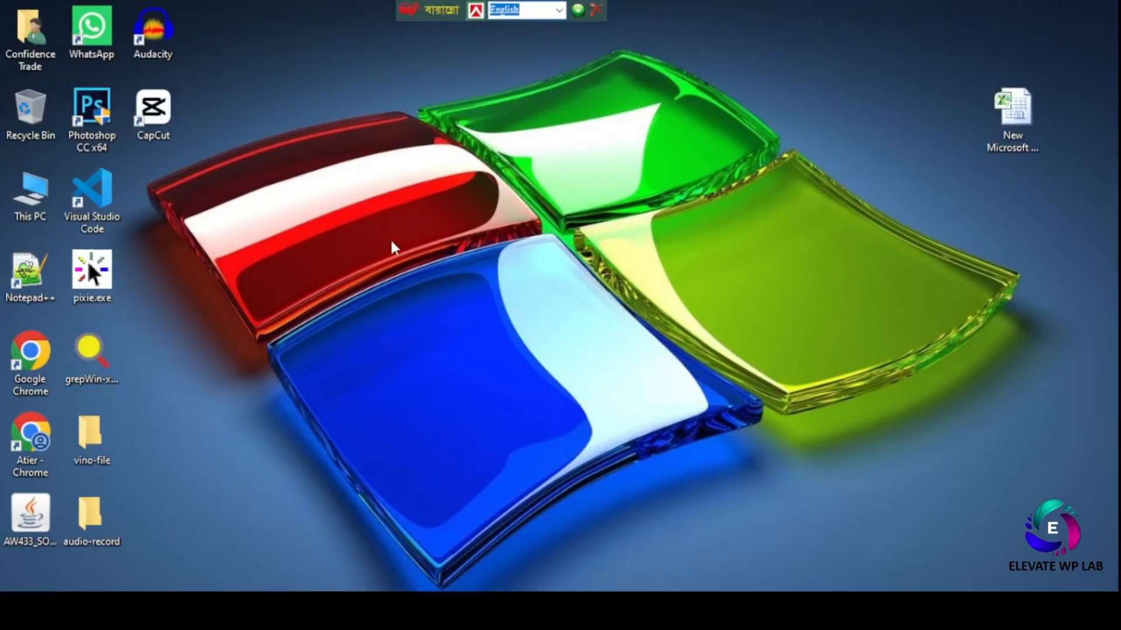
- Browse This PC > C: > xampp > php and open php.ini with 'Edit with Notepad++'
double_click(39, 198)
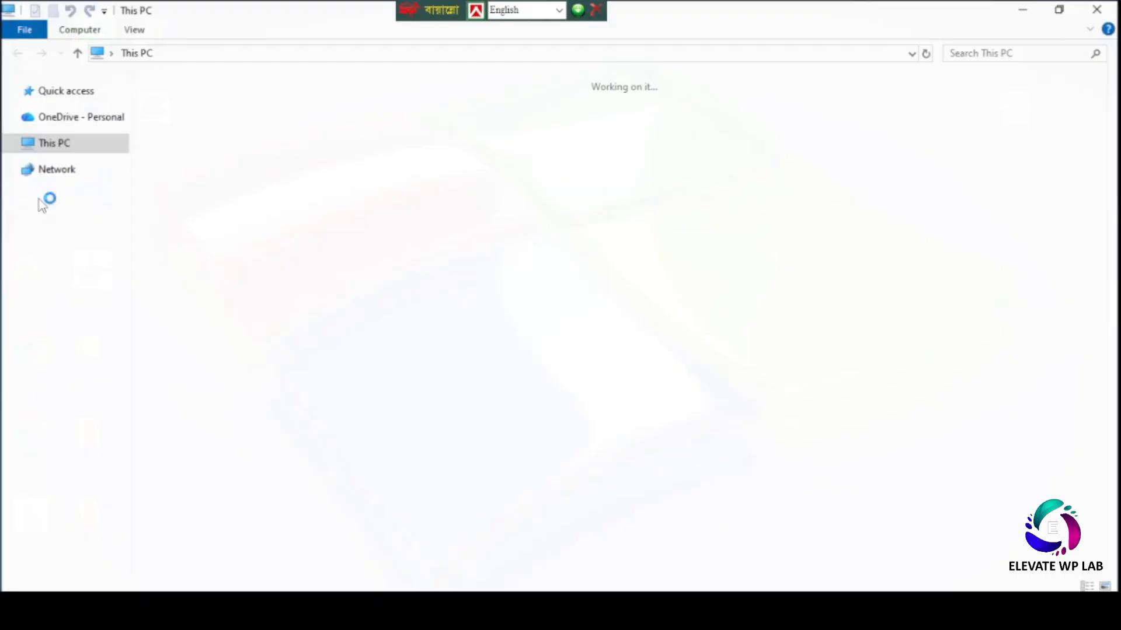
double_click(225, 230)
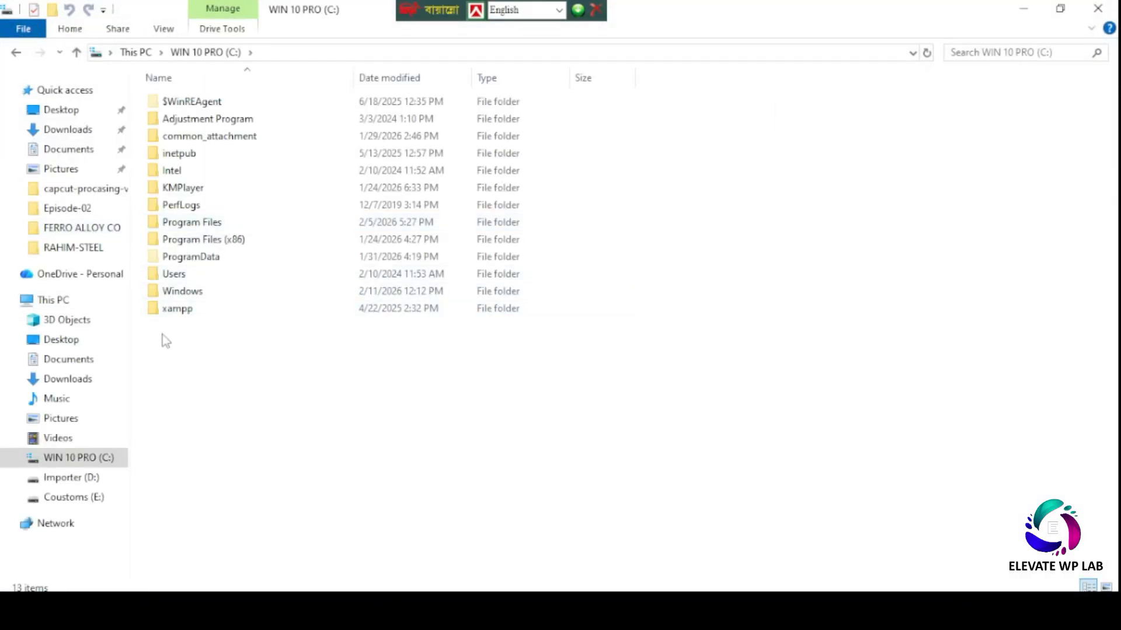
double_click(179, 309)
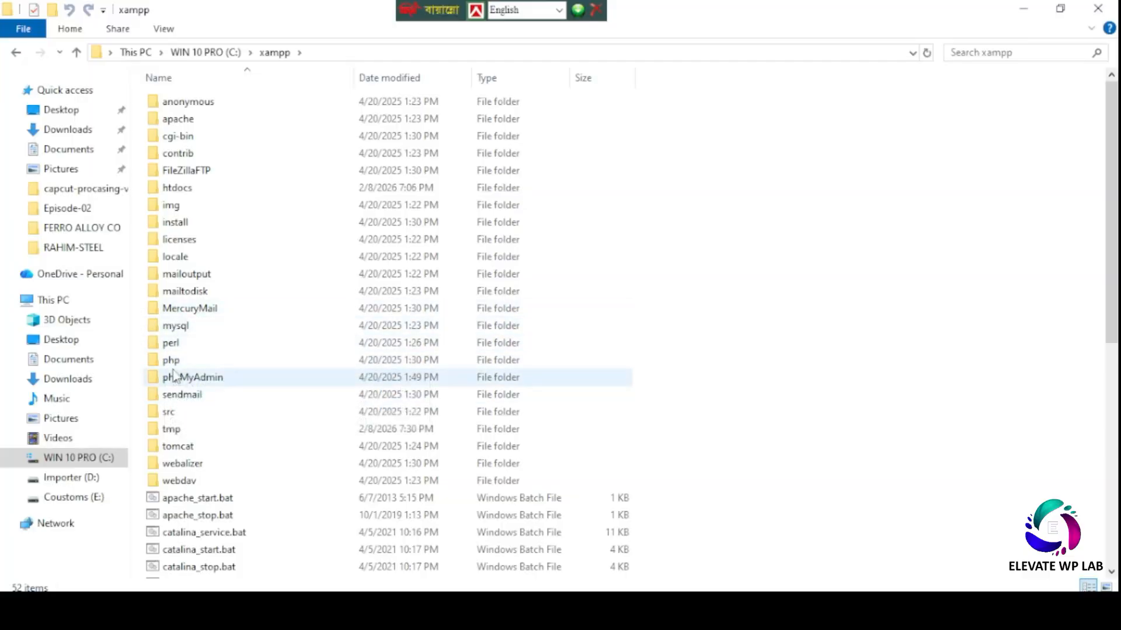
double_click(174, 362)
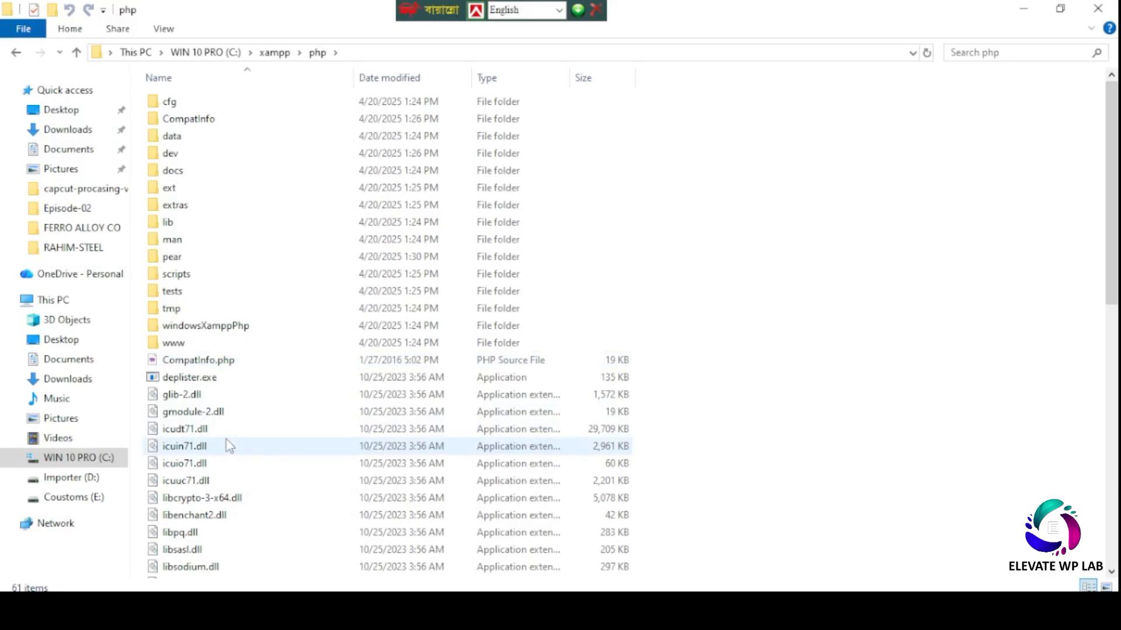
scroll(228, 443, down, 8)
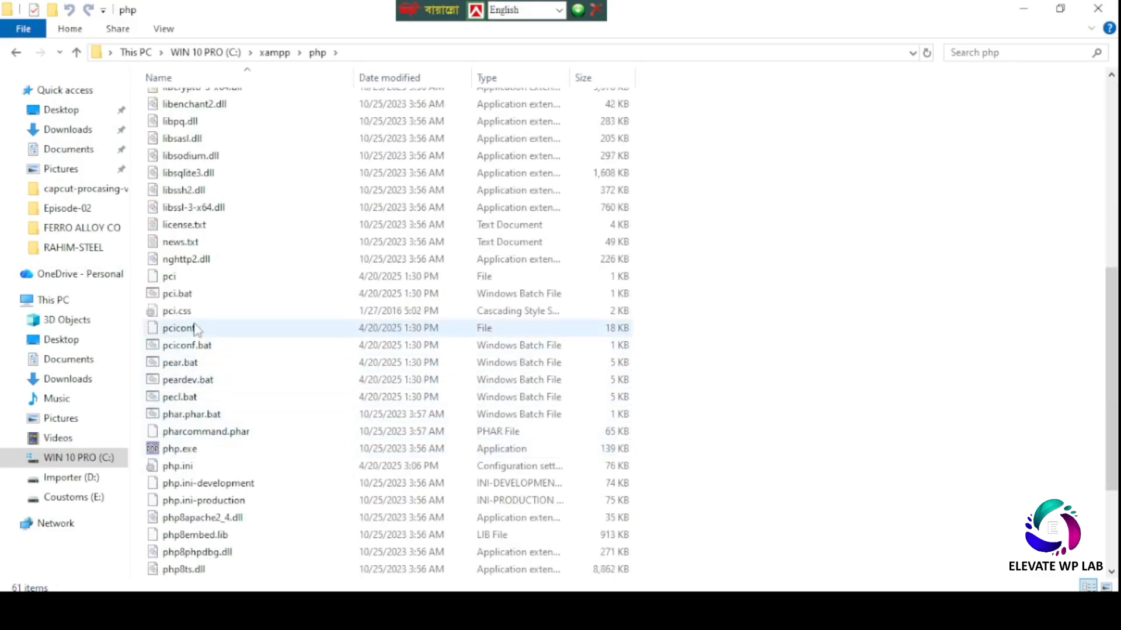
click(195, 468)
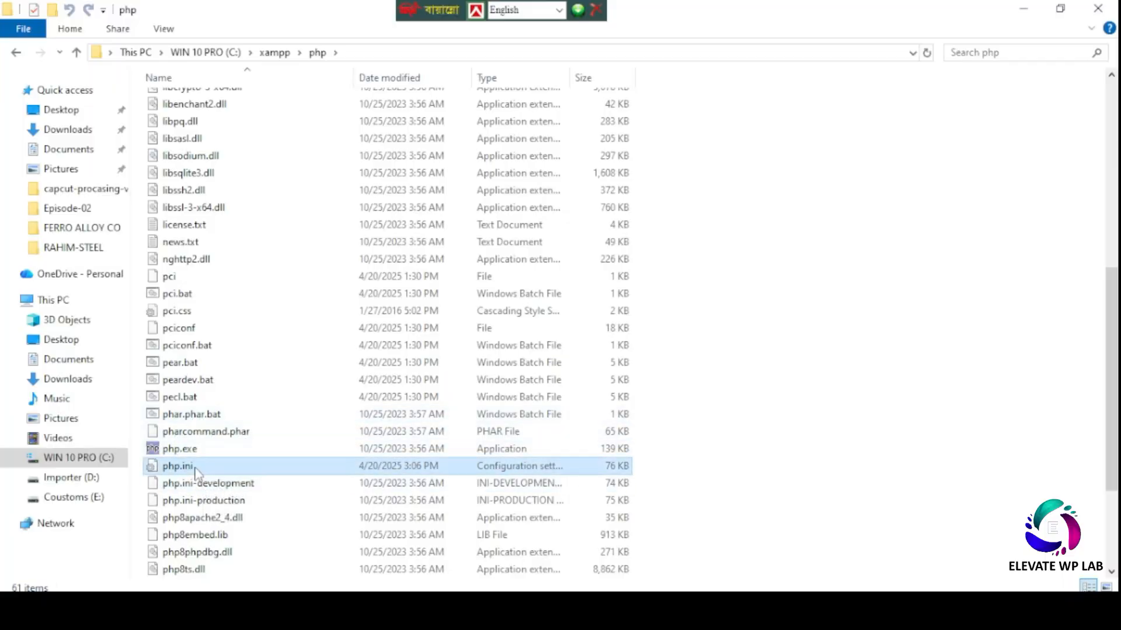
right_click(197, 467)
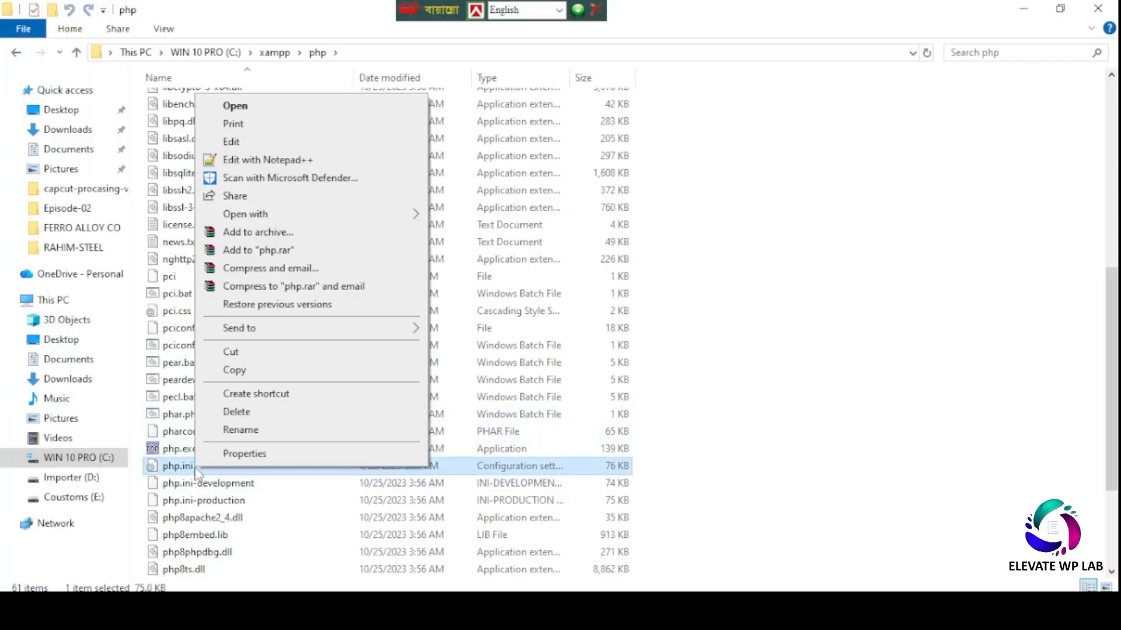
click(255, 167)
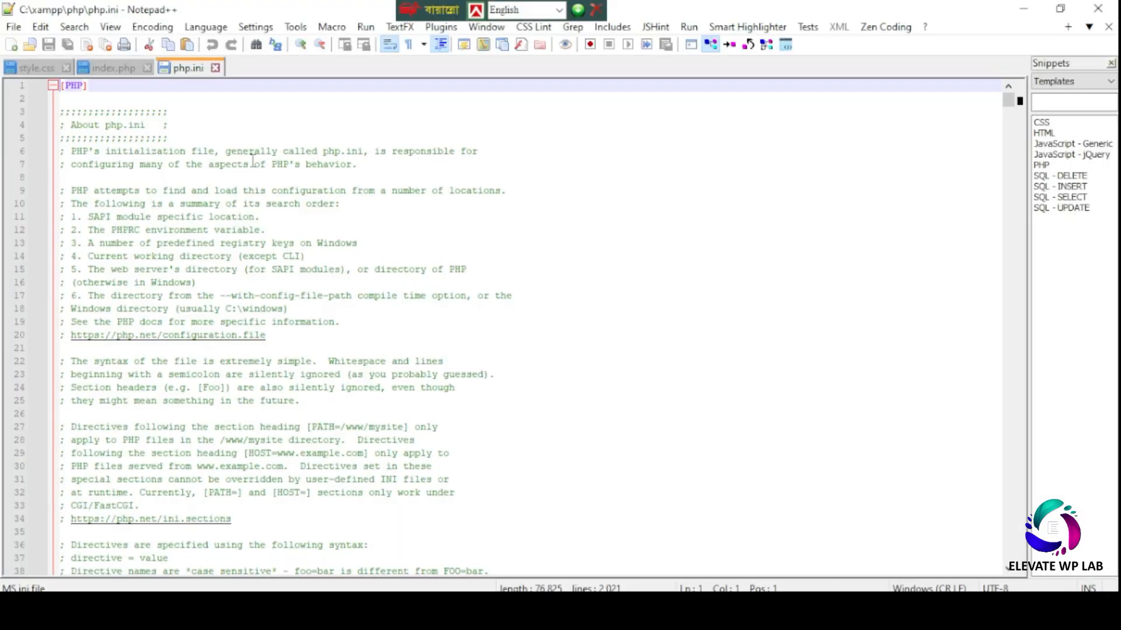
- Change max_execution_time in php.ini from 120 to 300
scroll(324, 432, down, 6)
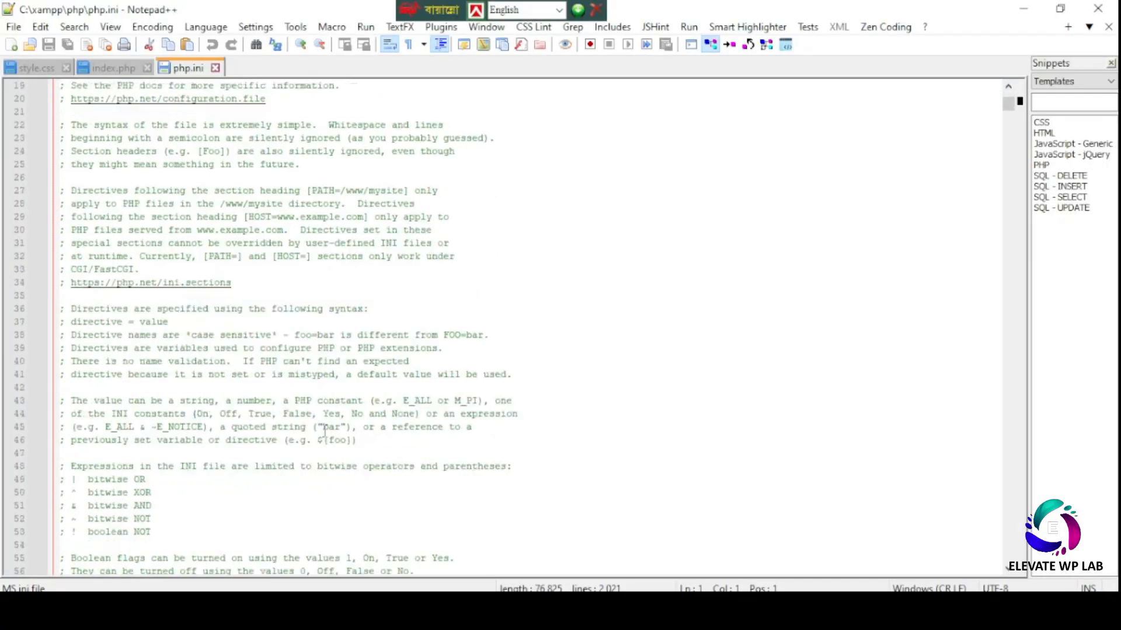
scroll(325, 432, down, 20)
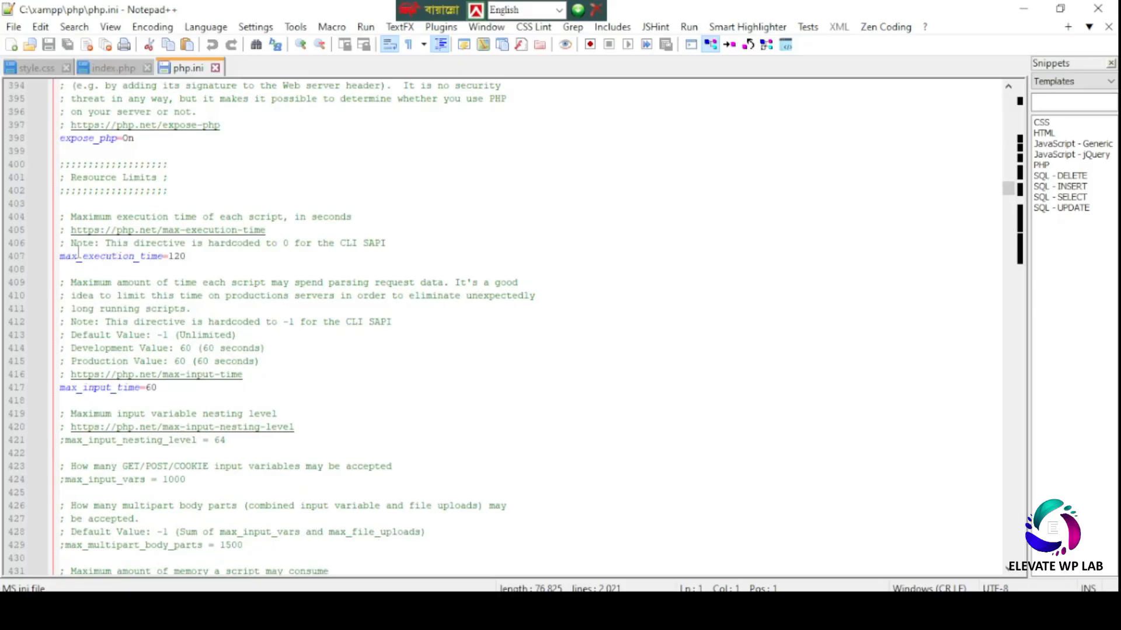
double_click(98, 257)
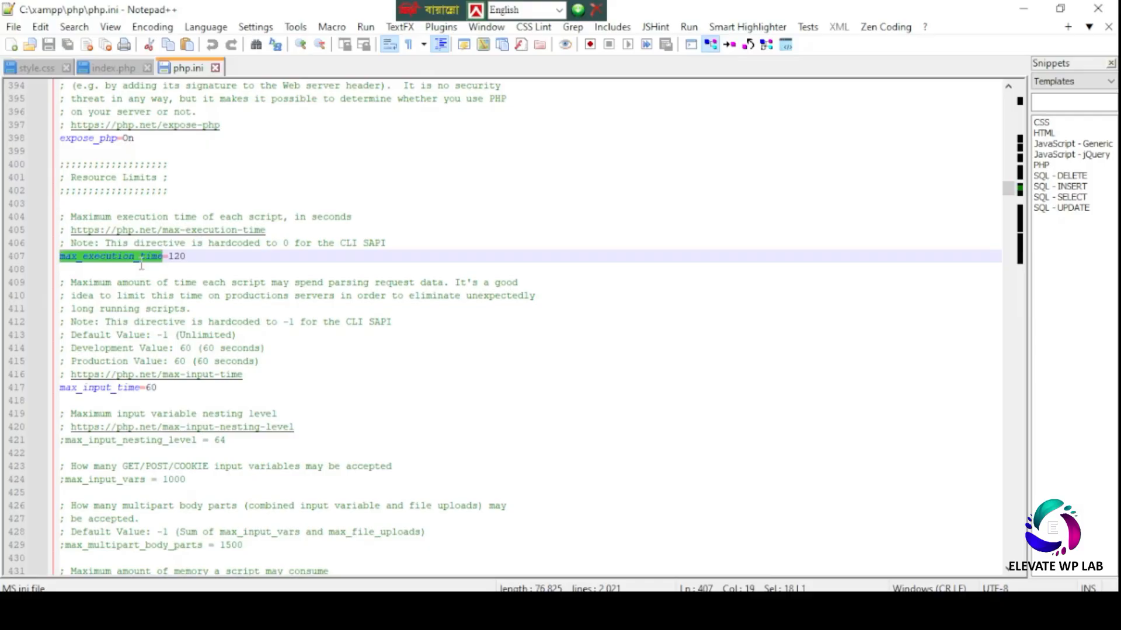
double_click(177, 256)
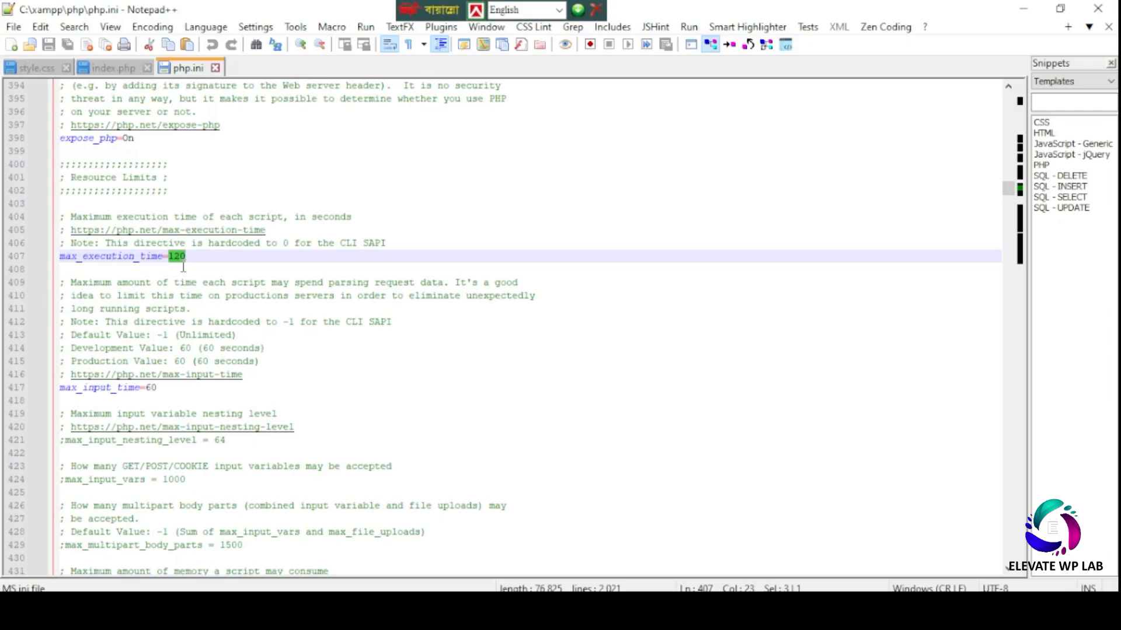
text(300)
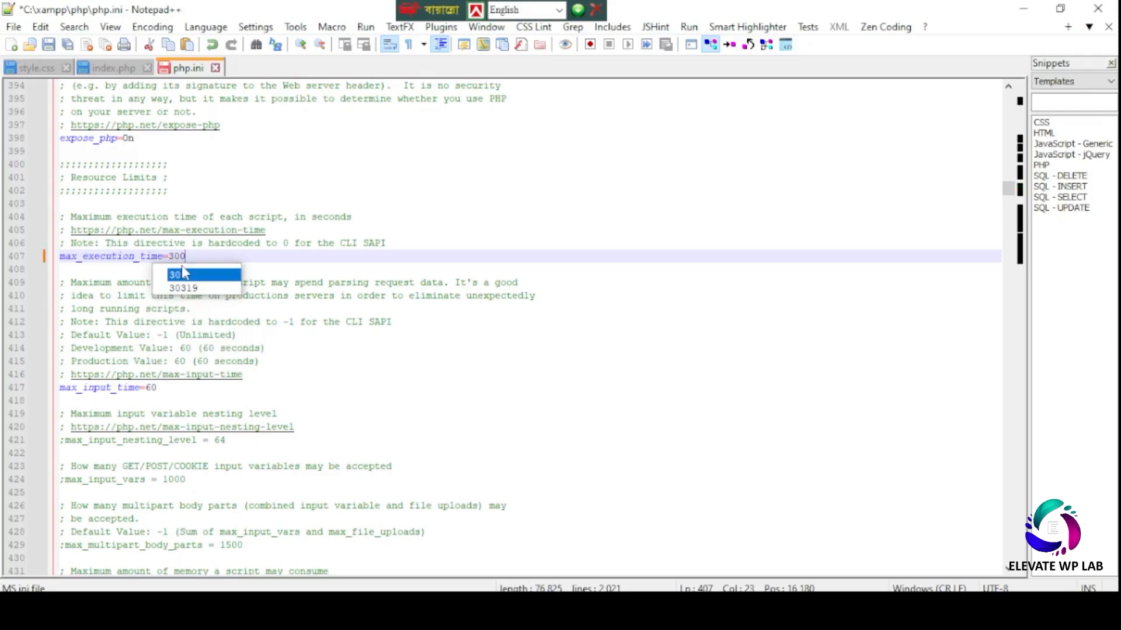
click(334, 282)
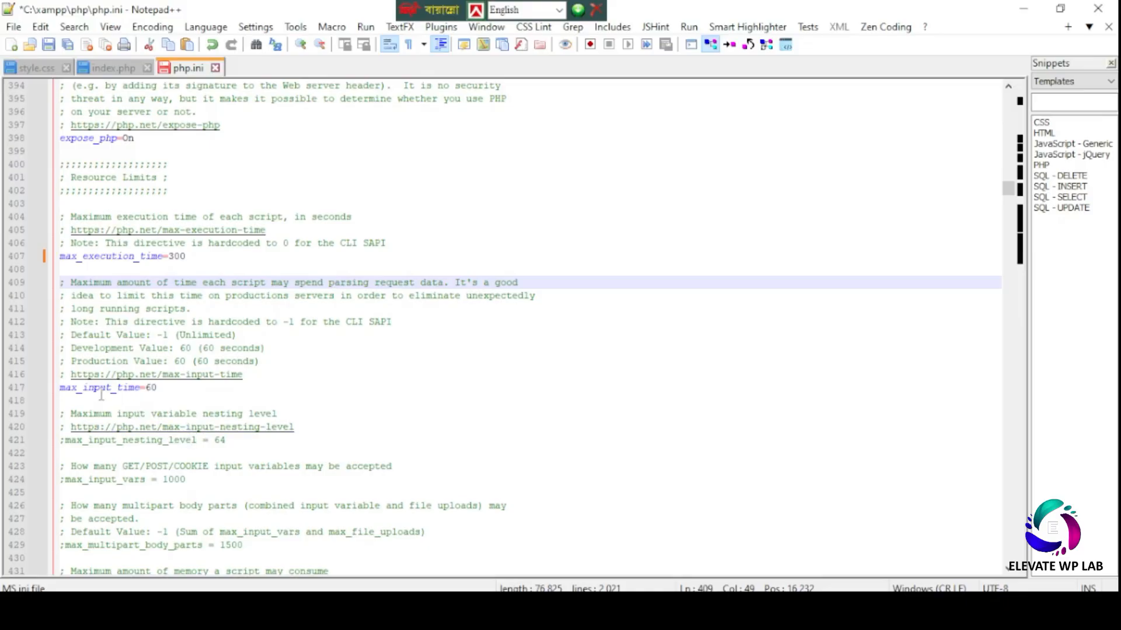
- Check that memory_limit is 768M, then save php.ini and close Notepad++
scroll(129, 456, down, 3)
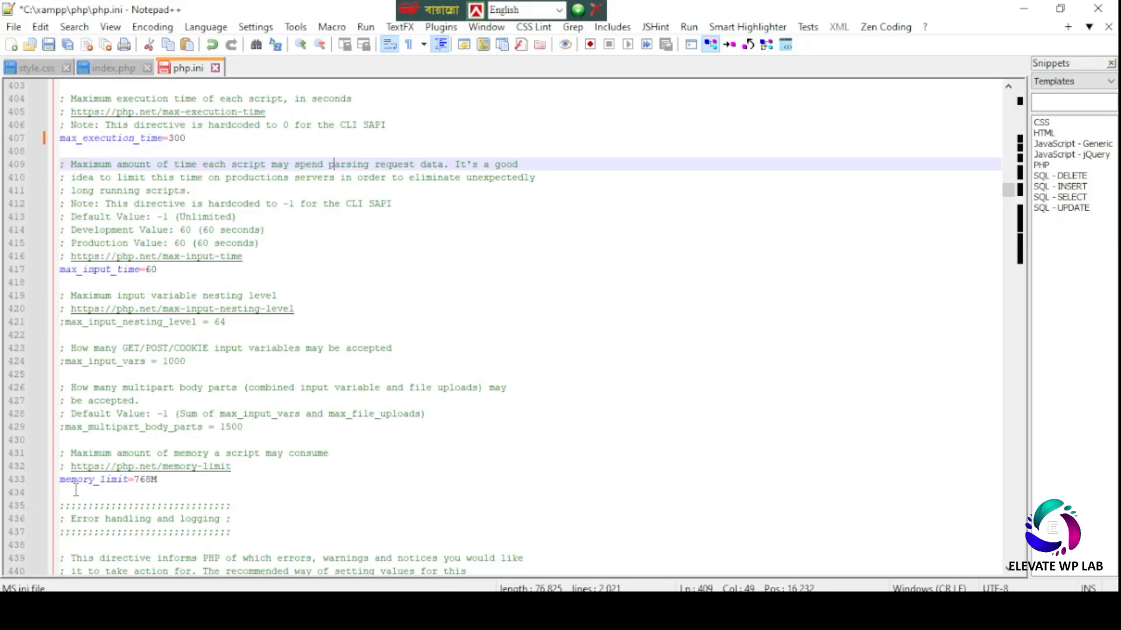
double_click(108, 479)
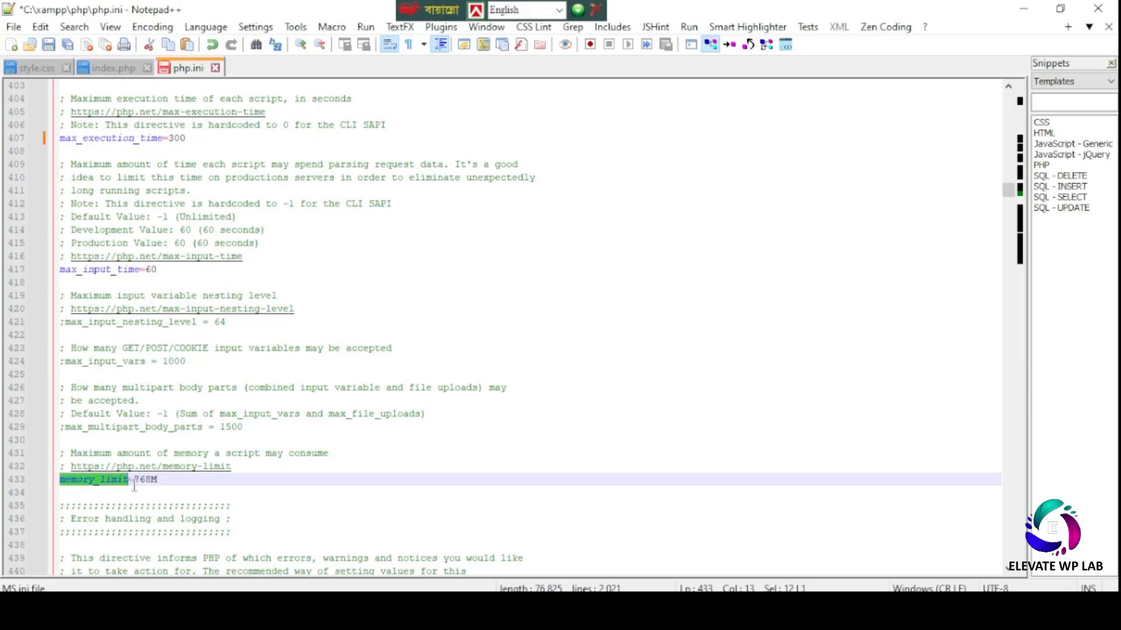
key(End)
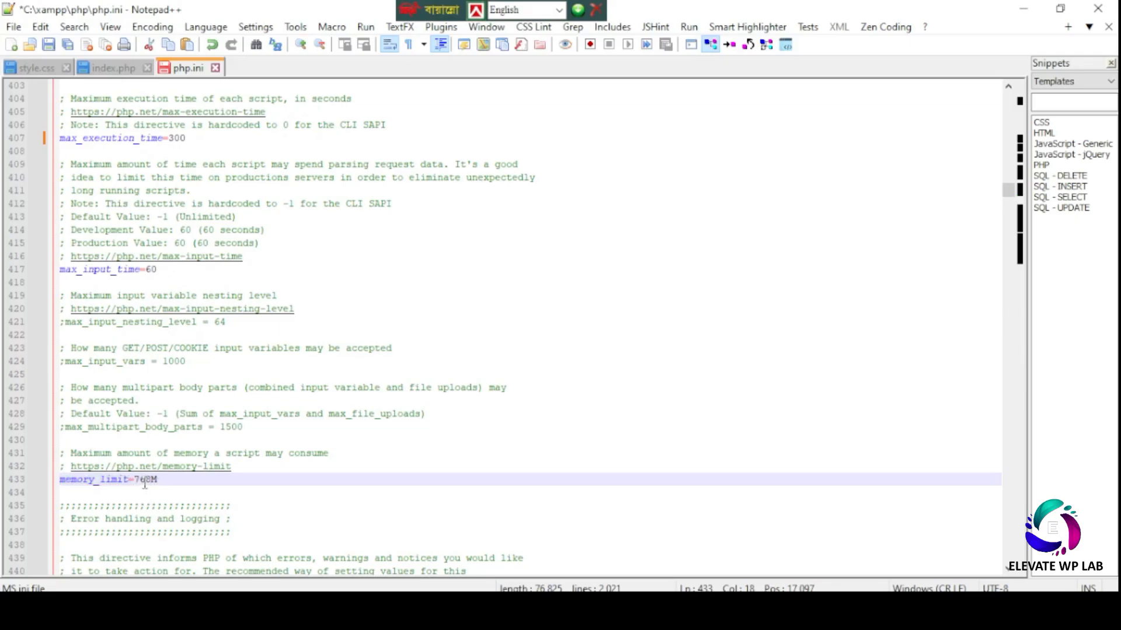
key(ctrl+s)
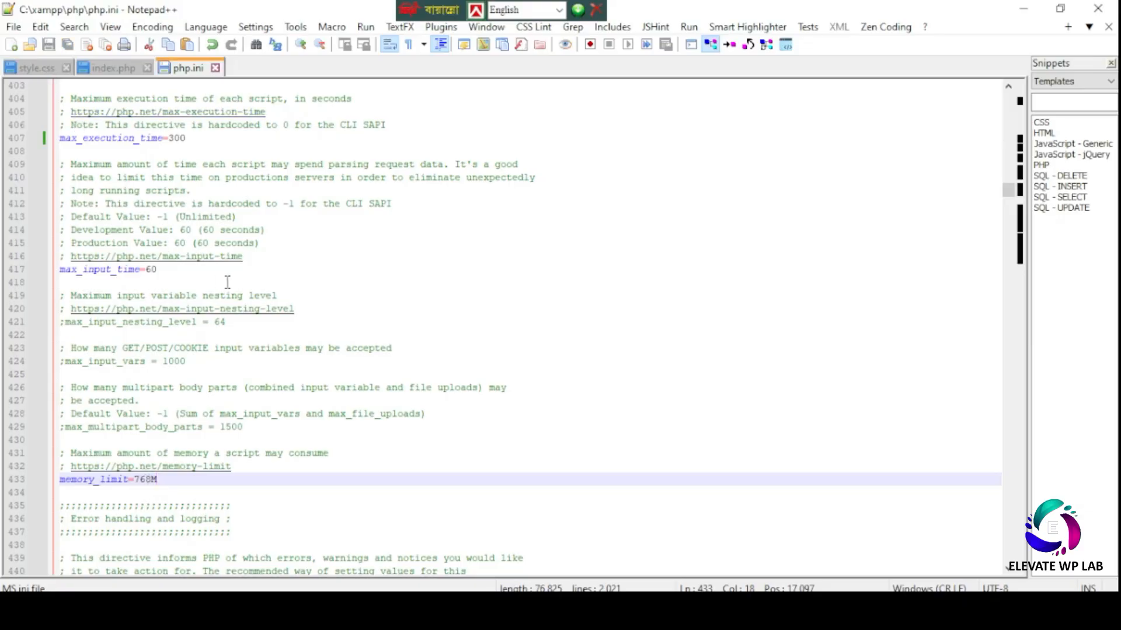
click(1109, 8)
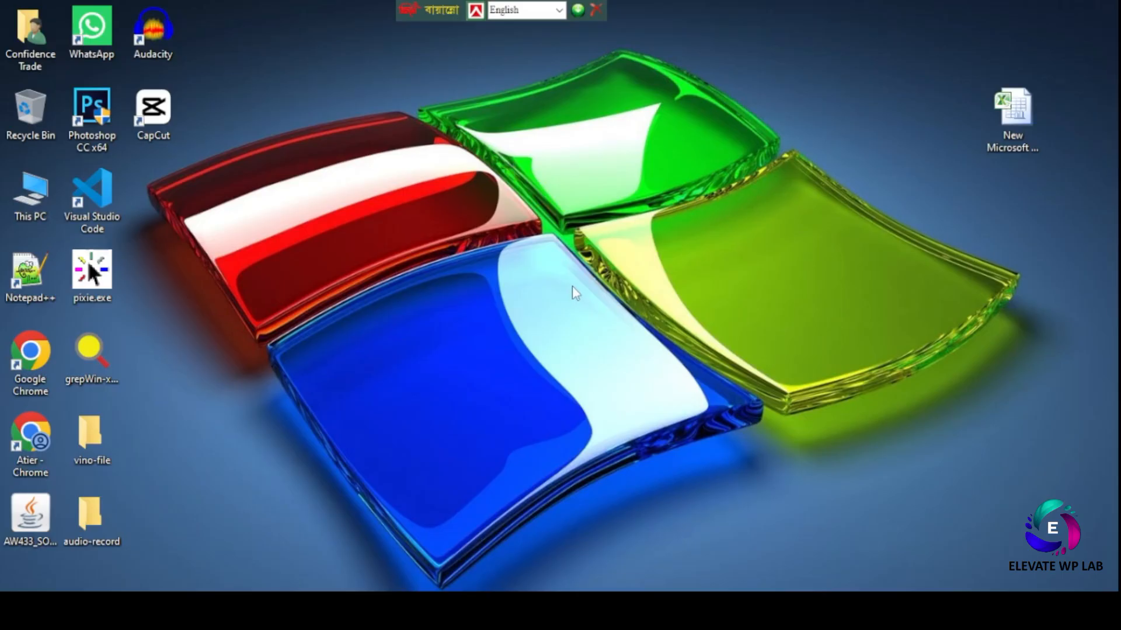
- Refresh the Windows desktop four times from its right-click menu
right_click(625, 193)
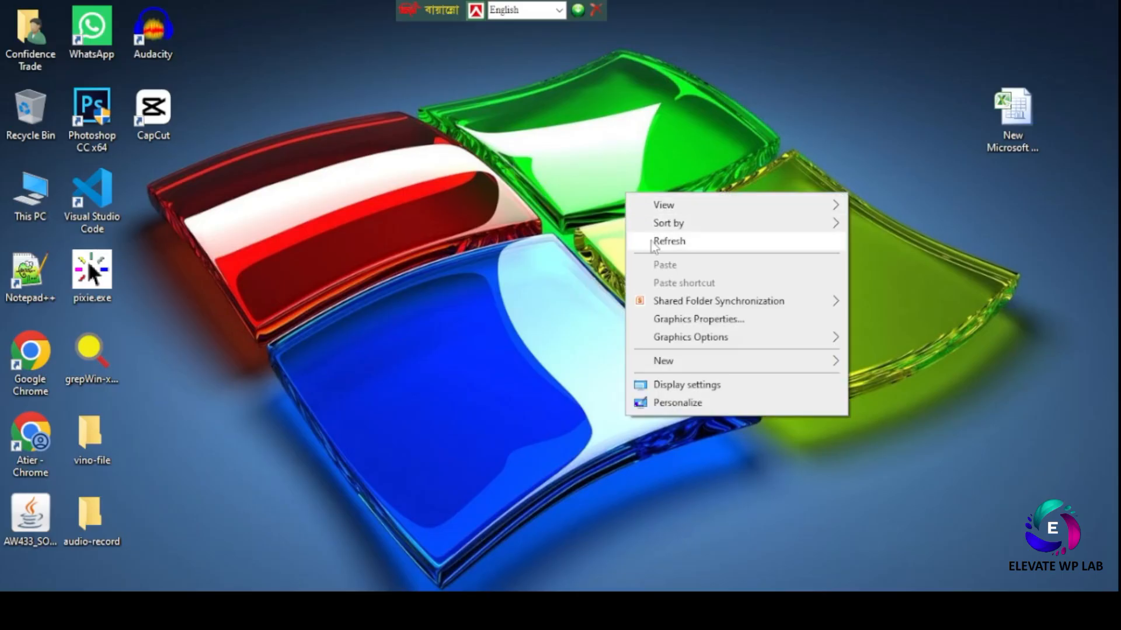
click(654, 245)
right_click(624, 197)
click(628, 247)
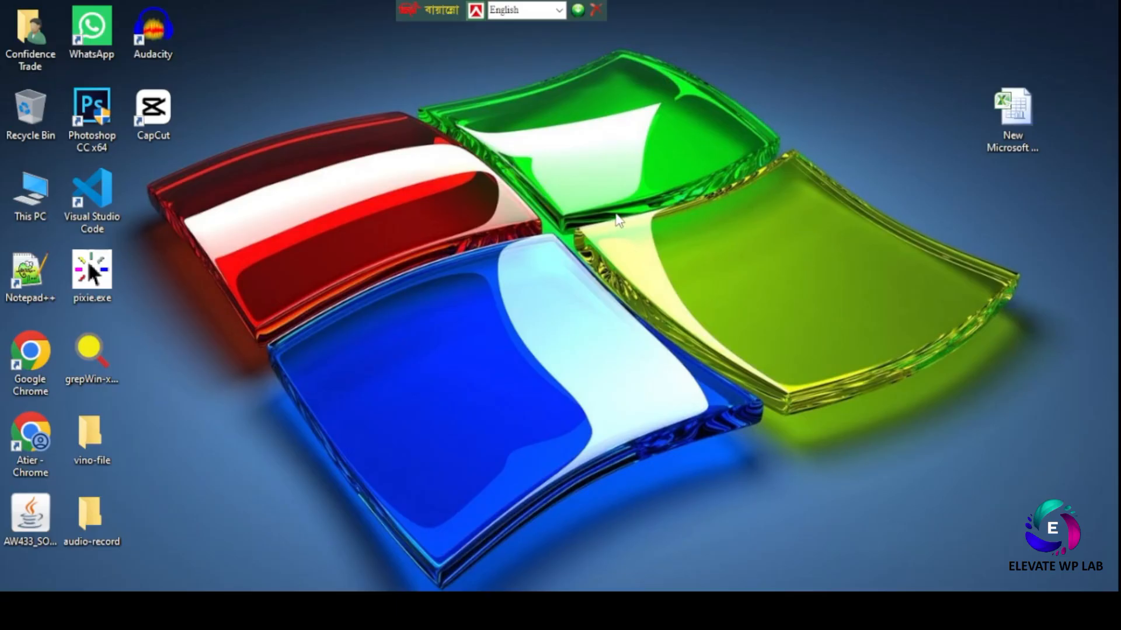
right_click(616, 215)
click(649, 264)
right_click(639, 227)
click(672, 275)
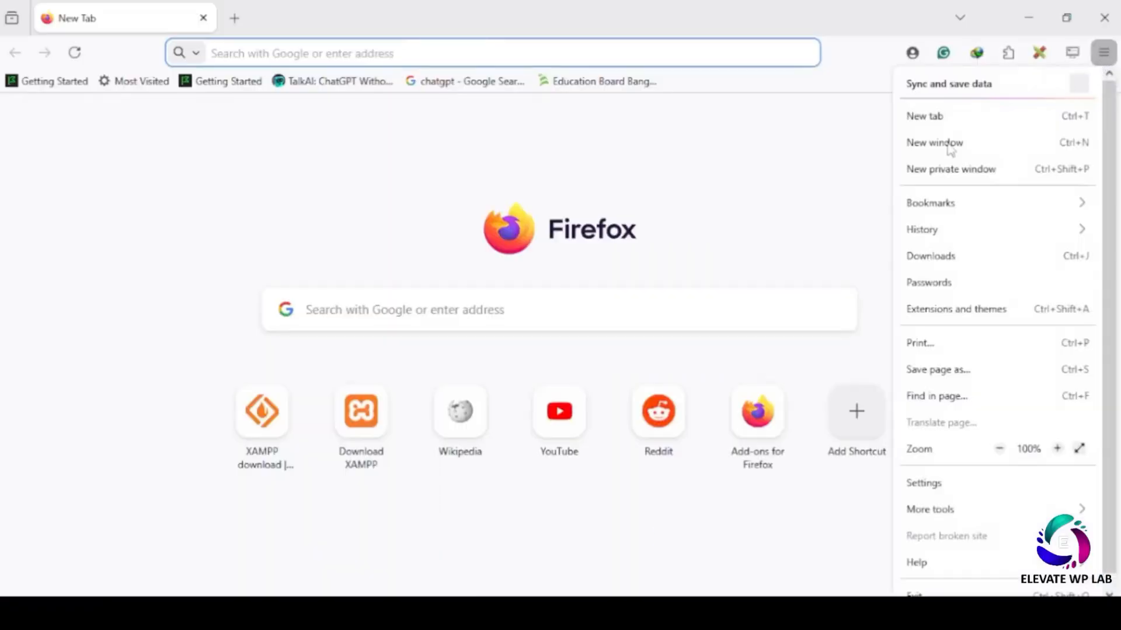
- Open a new private window and load localhost/phpmyadmin in it
click(941, 174)
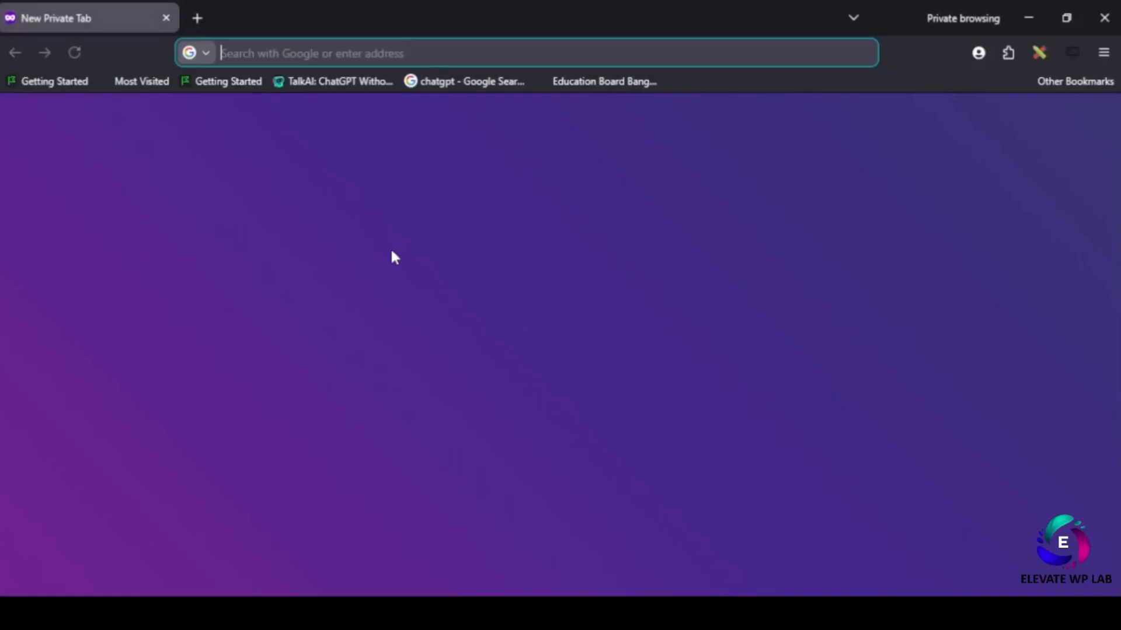
click(279, 53)
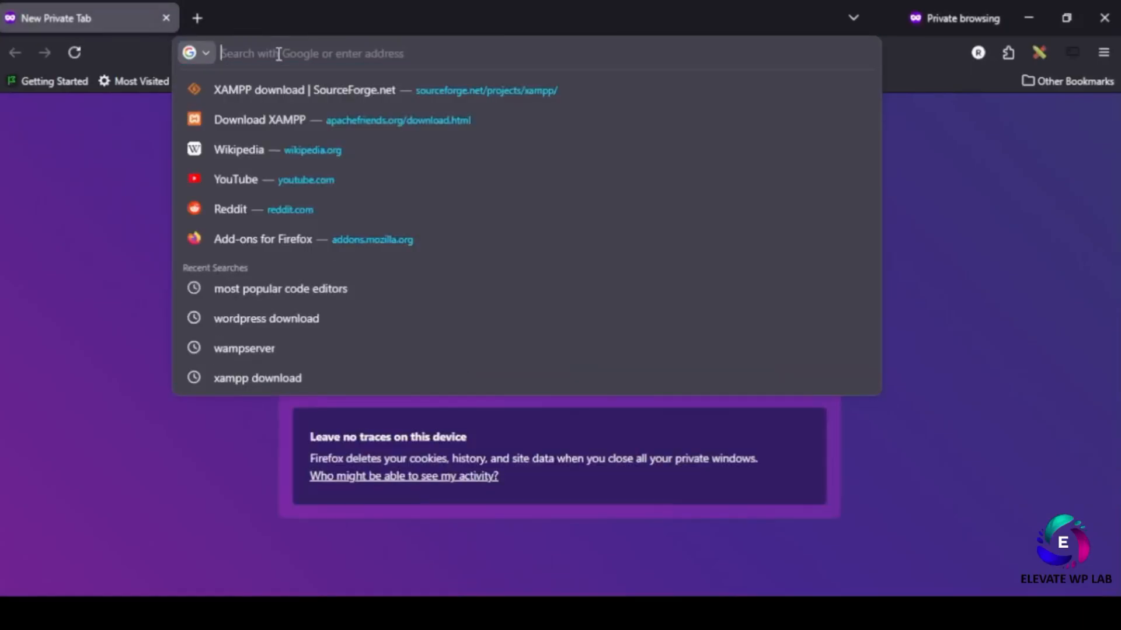
text(loc)
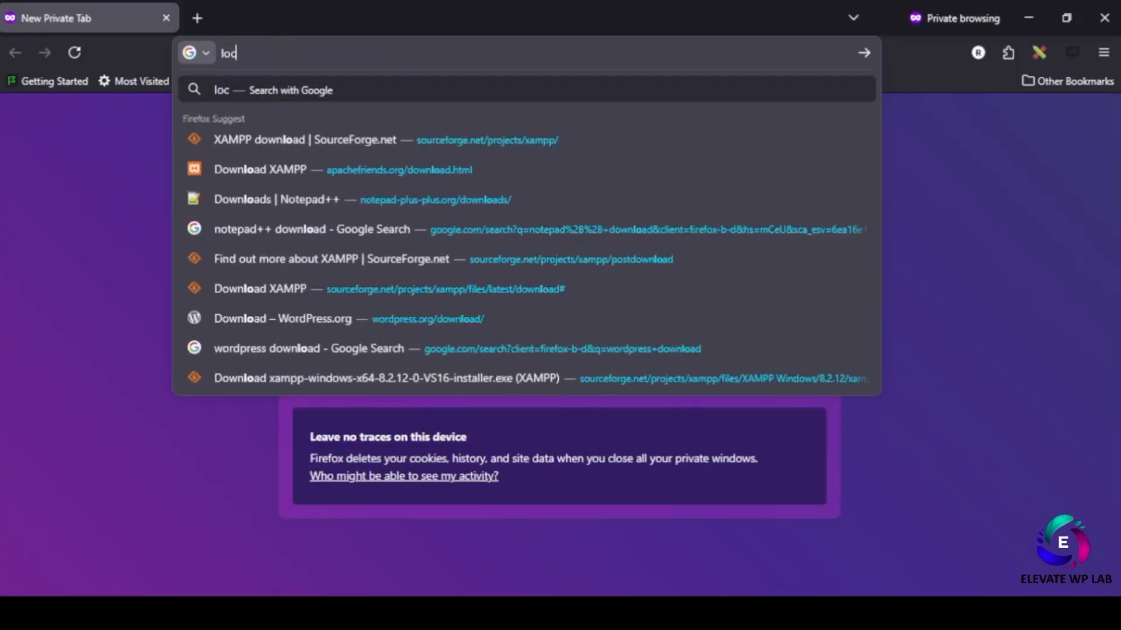
text(ashos)
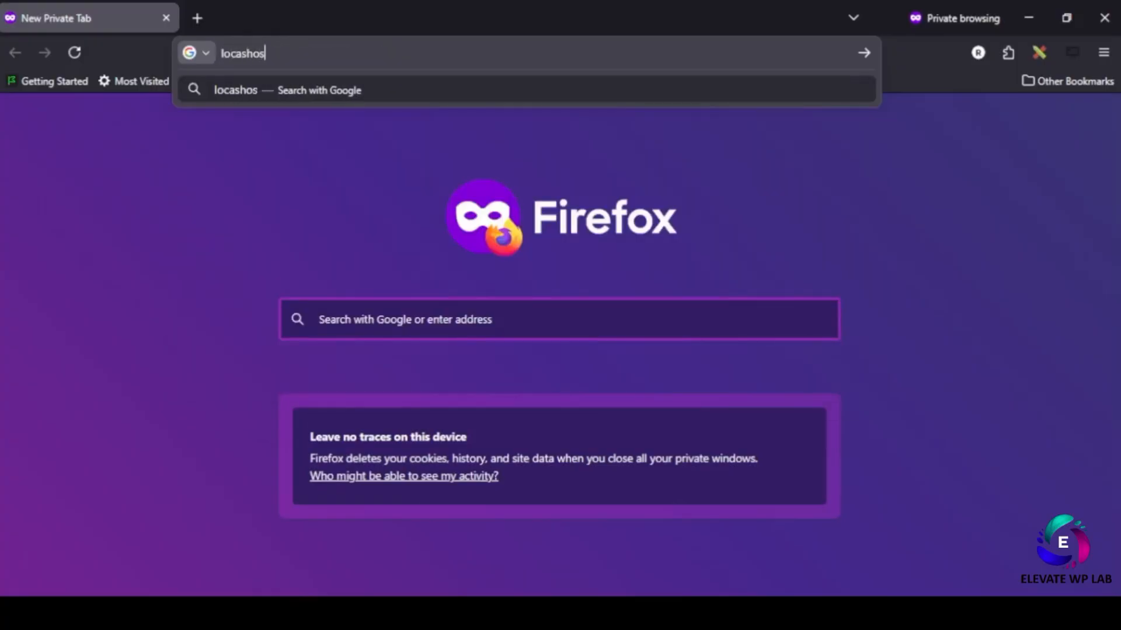
text(t/ph)
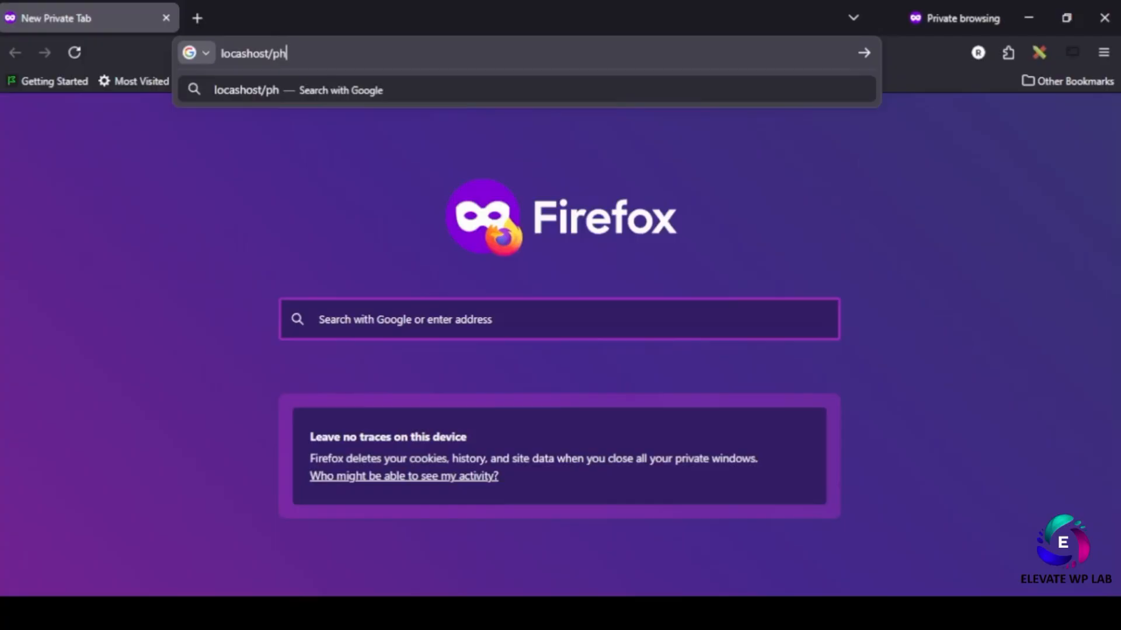
text(pmyadmin)
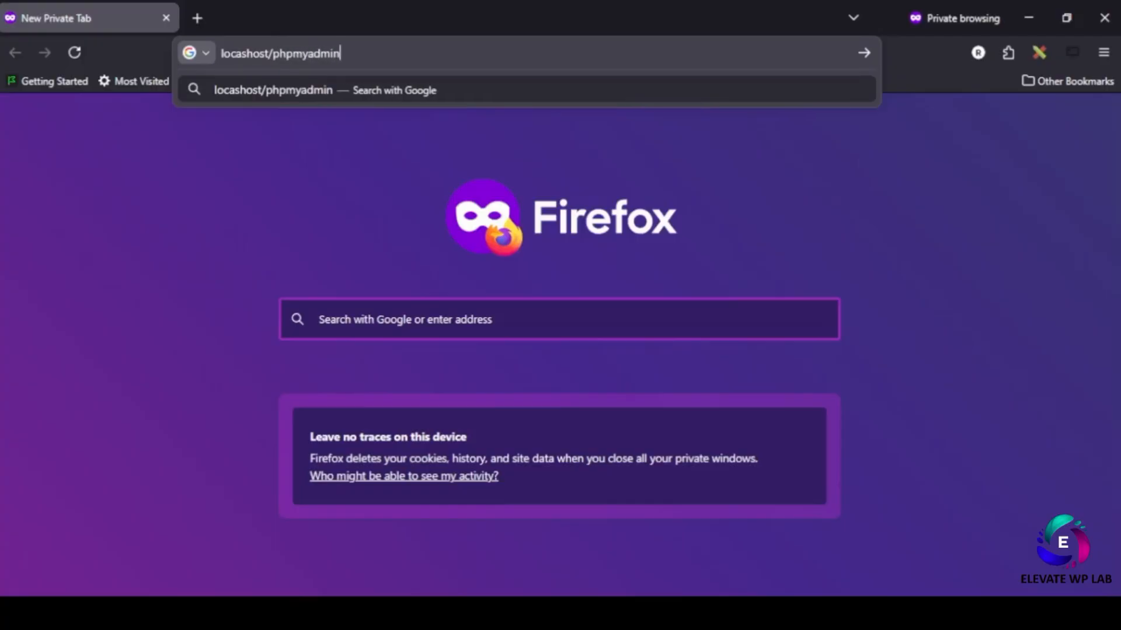
key(Return)
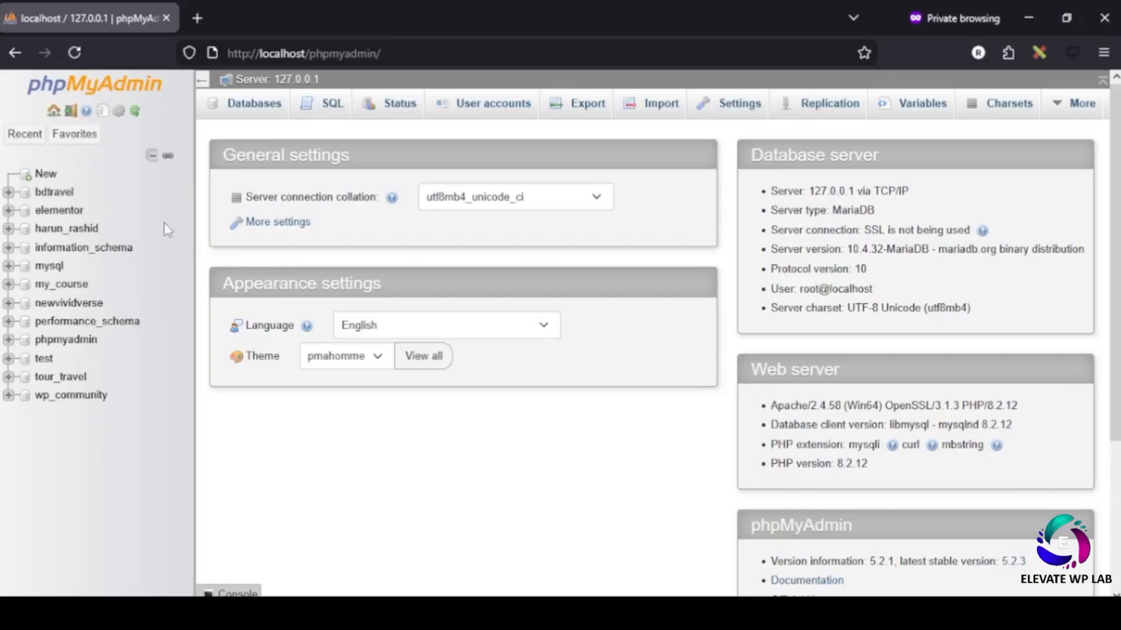
- Create a new phpMyAdmin database named vividverse
click(46, 175)
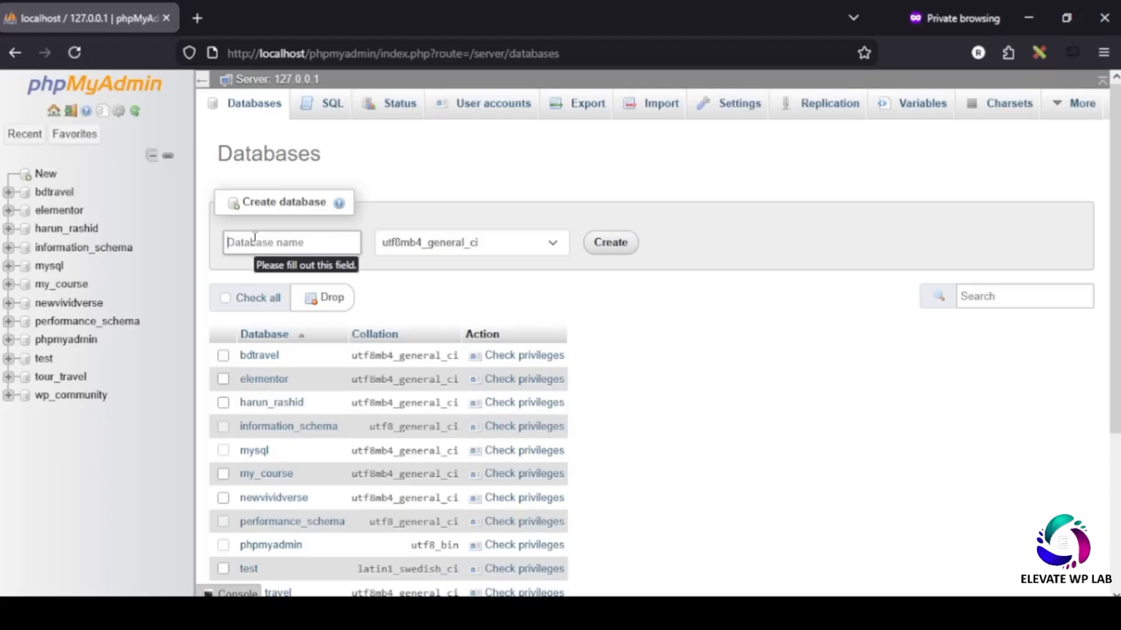
text(vividverse)
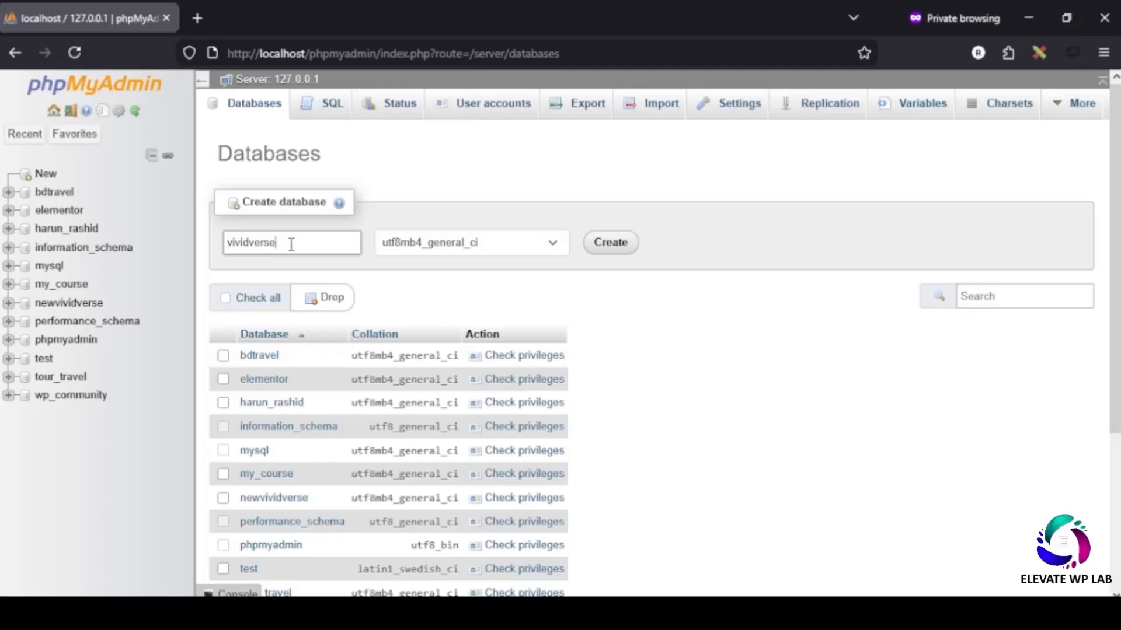
click(614, 247)
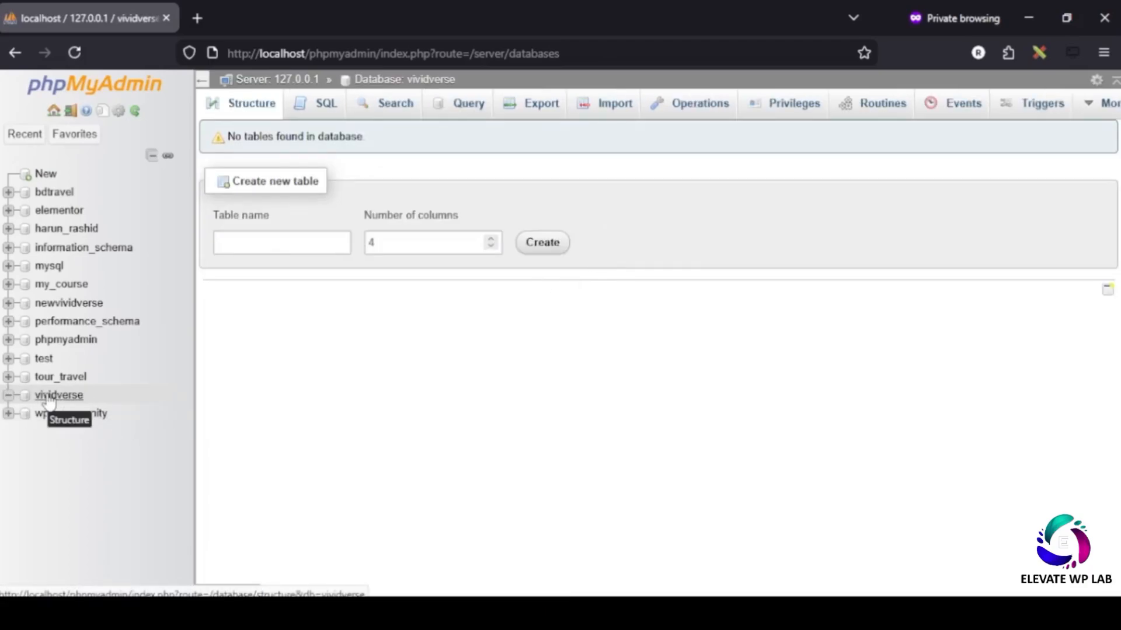
- Minimize both Firefox windows and refresh the desktop
click(1029, 17)
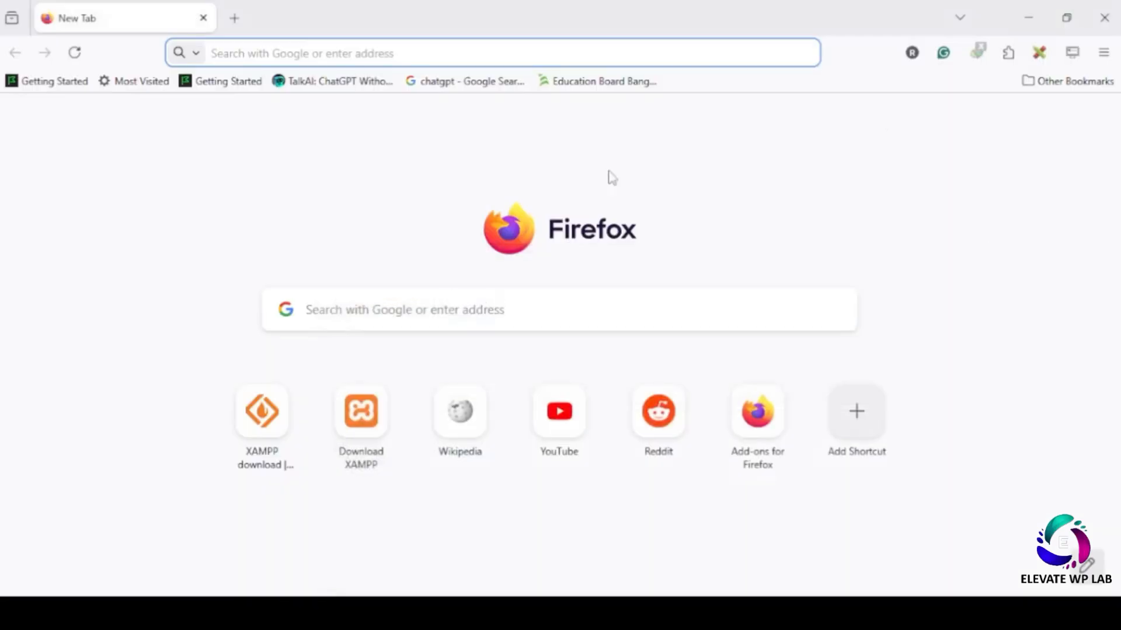
click(1027, 16)
right_click(447, 204)
click(490, 254)
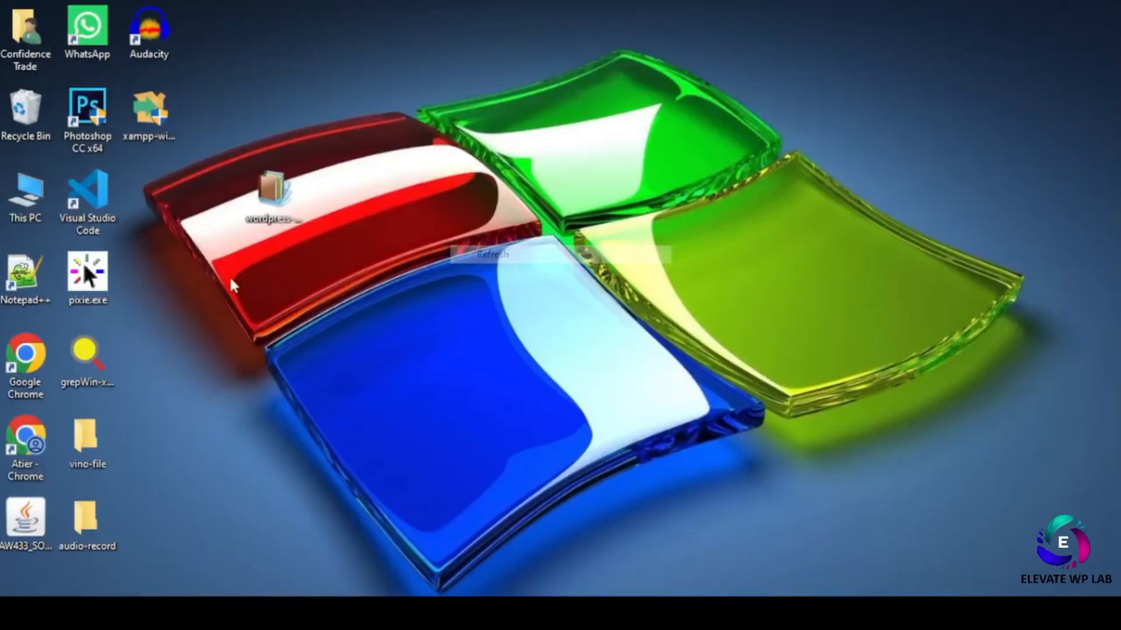
- Browse from This PC to the C:\xampp\htdocs folder
double_click(26, 199)
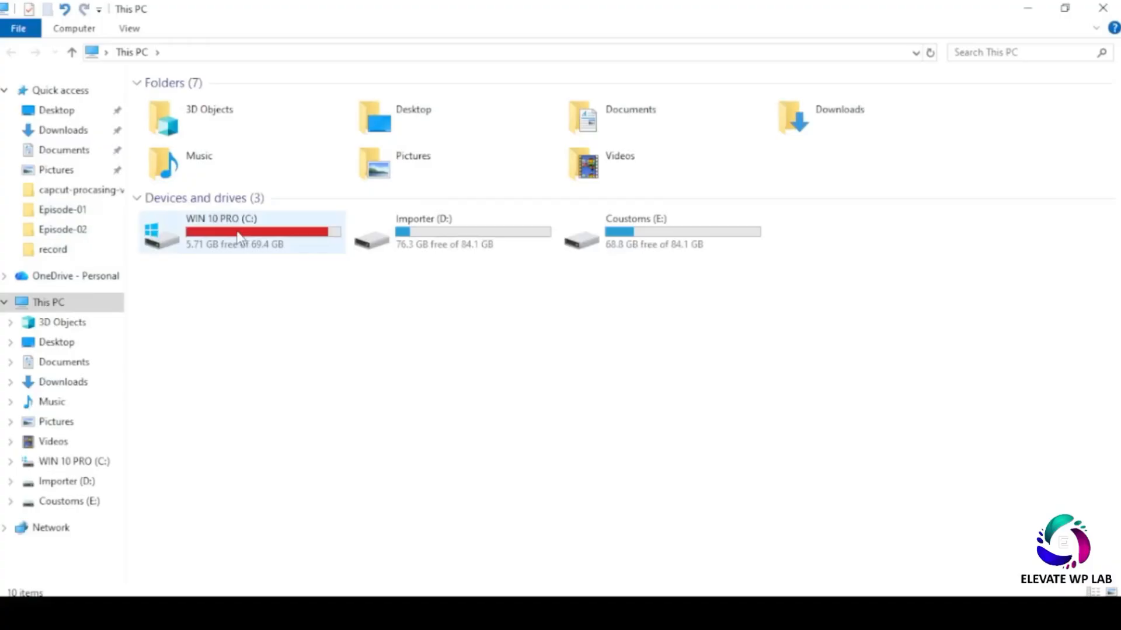
double_click(237, 232)
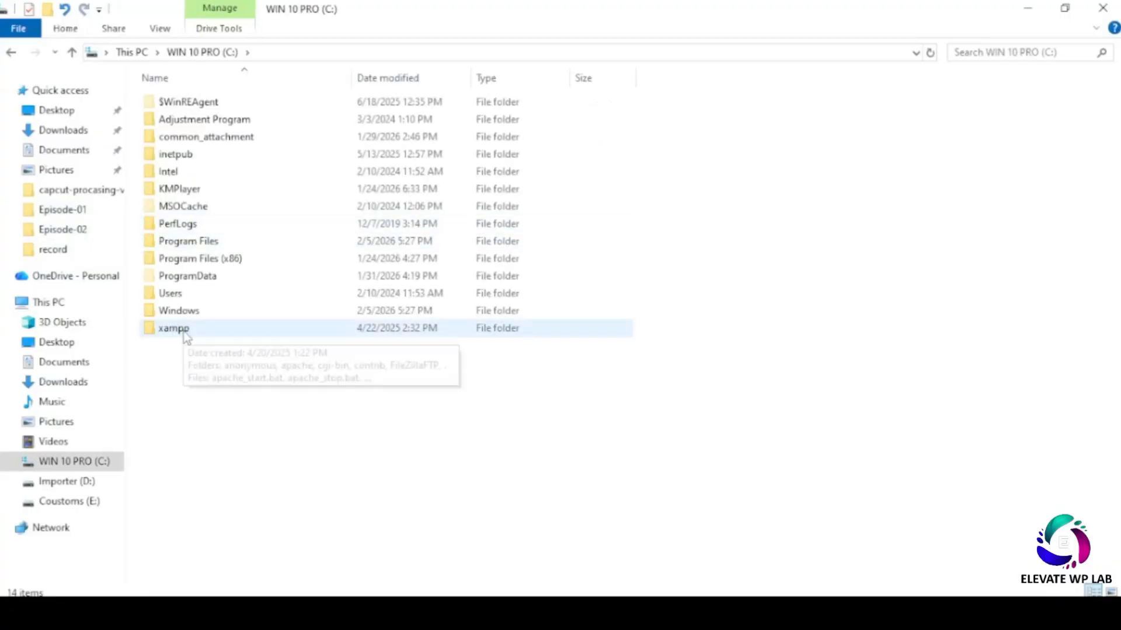
double_click(173, 331)
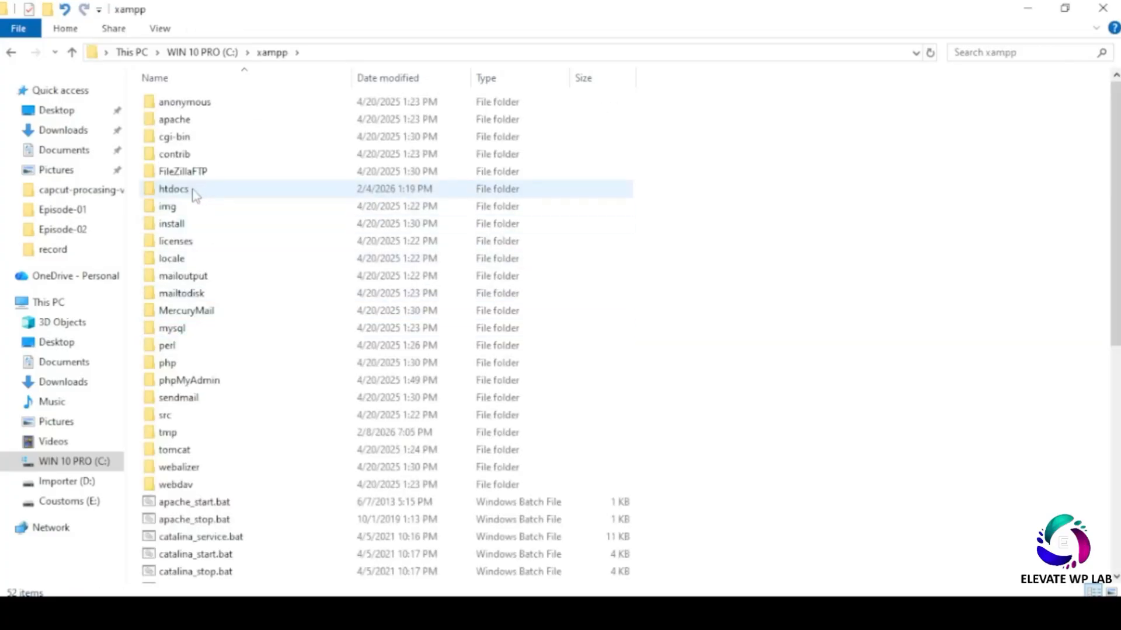
double_click(188, 191)
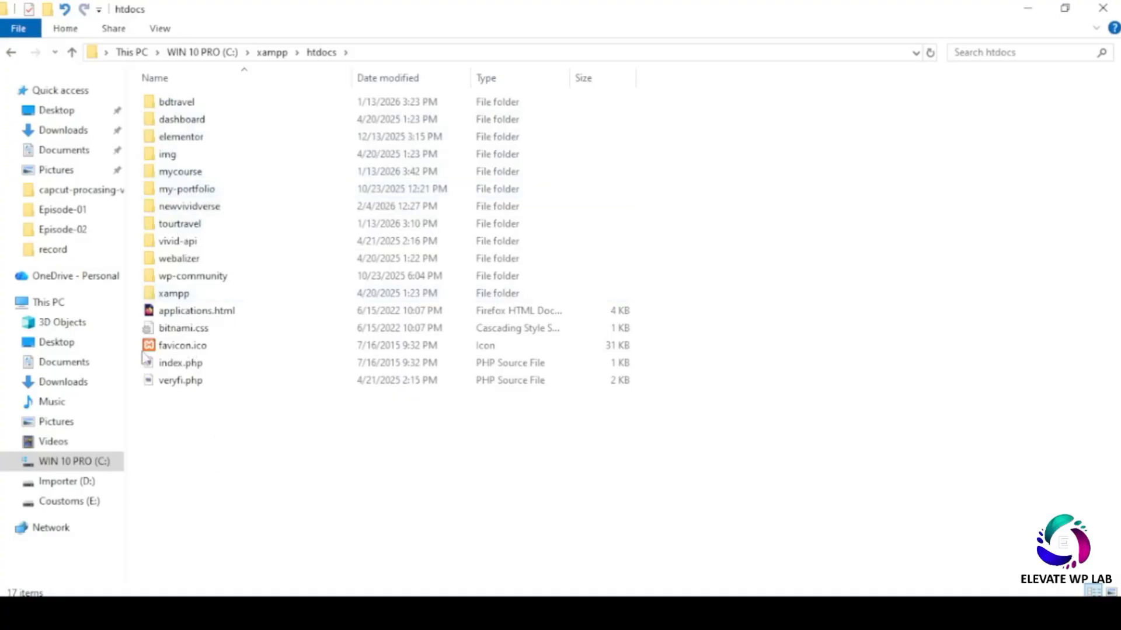
- Create a new folder named vividverse inside htdocs
right_click(212, 188)
mouse_move(263, 415)
click(461, 409)
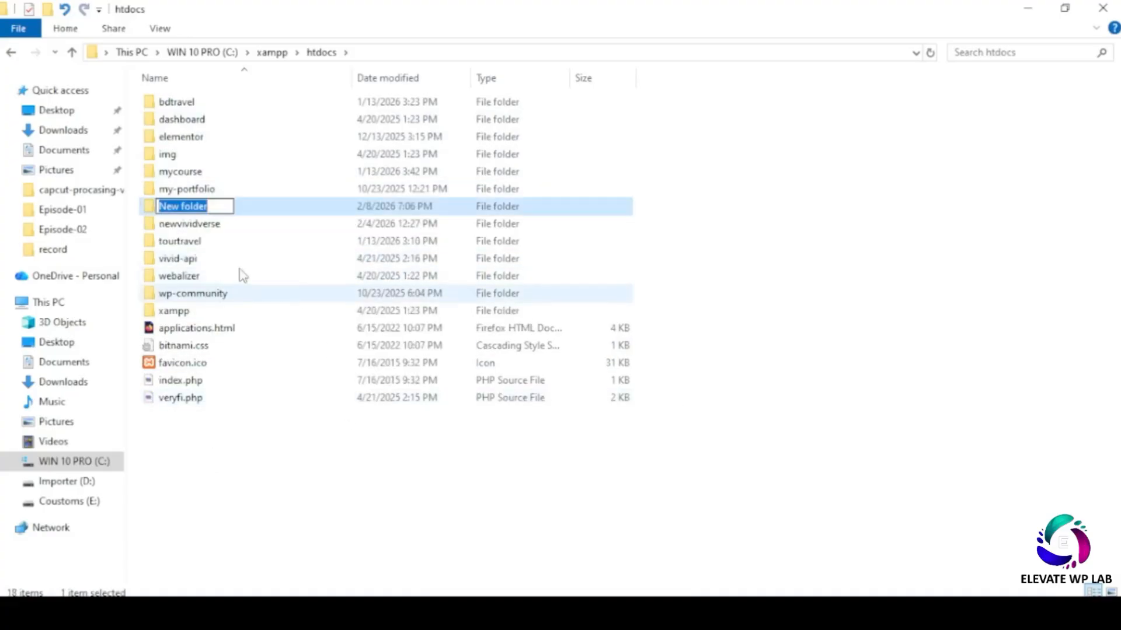
text(v)
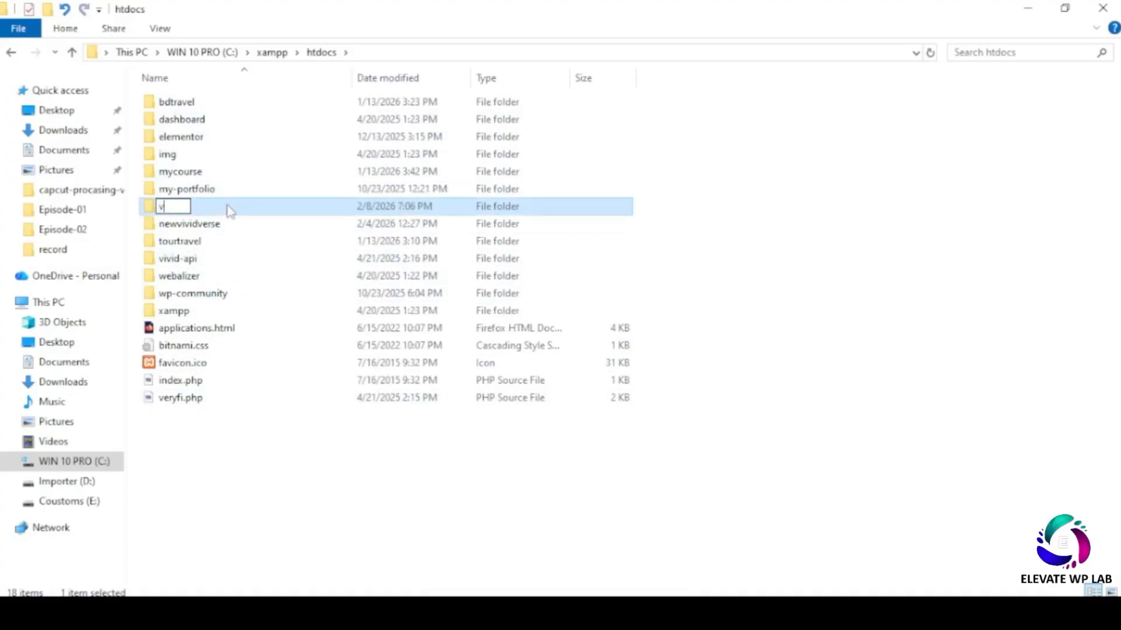
text(ividverse)
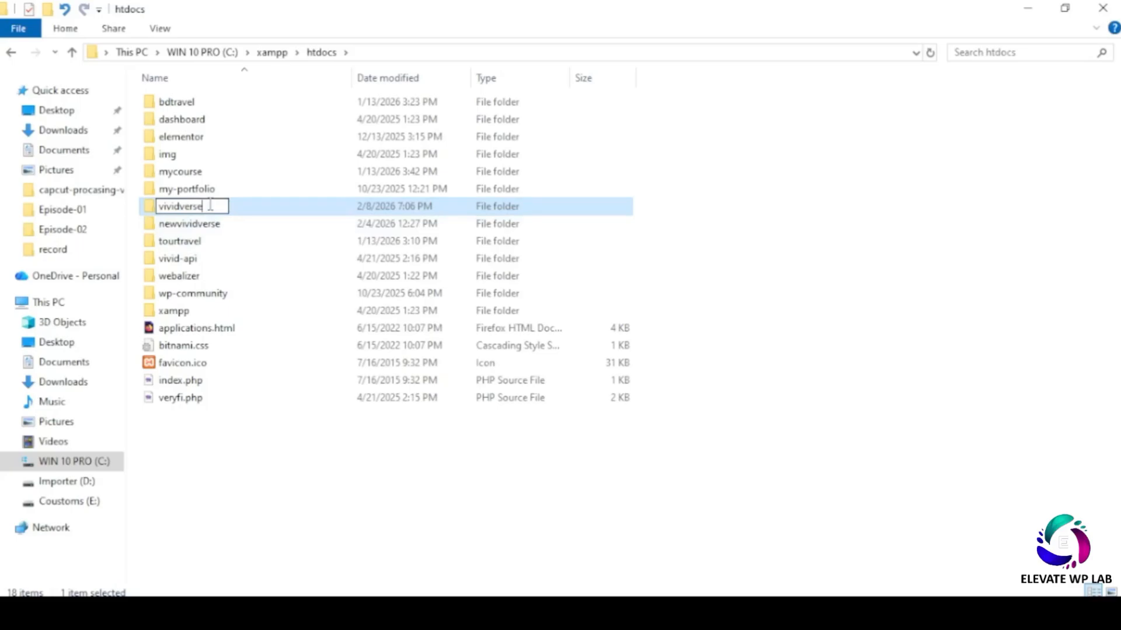
double_click(209, 207)
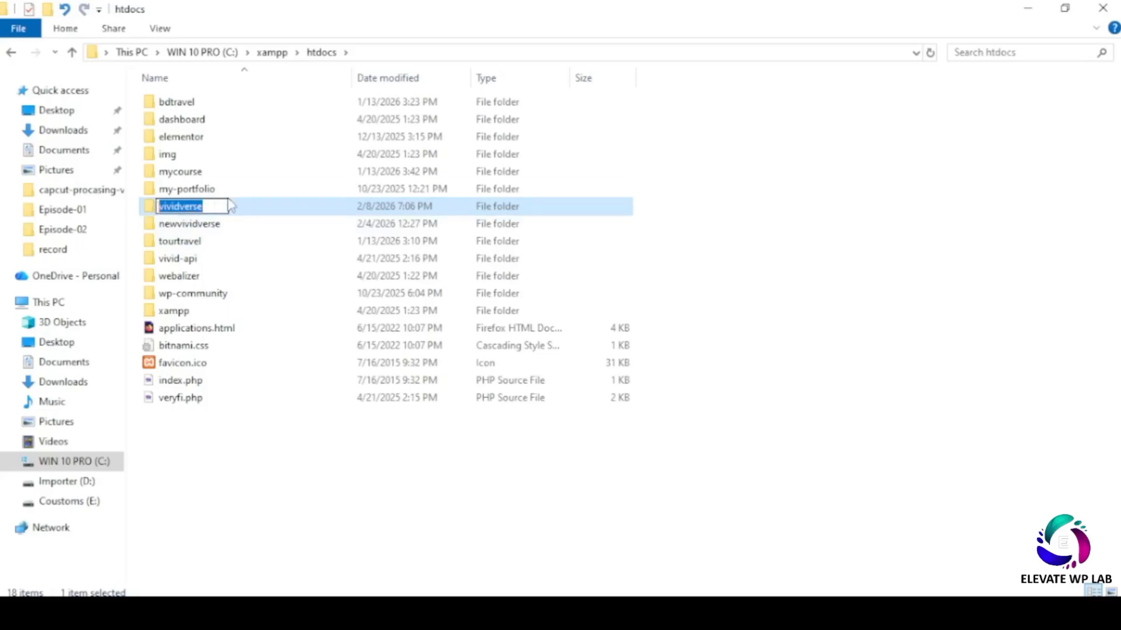
click(727, 613)
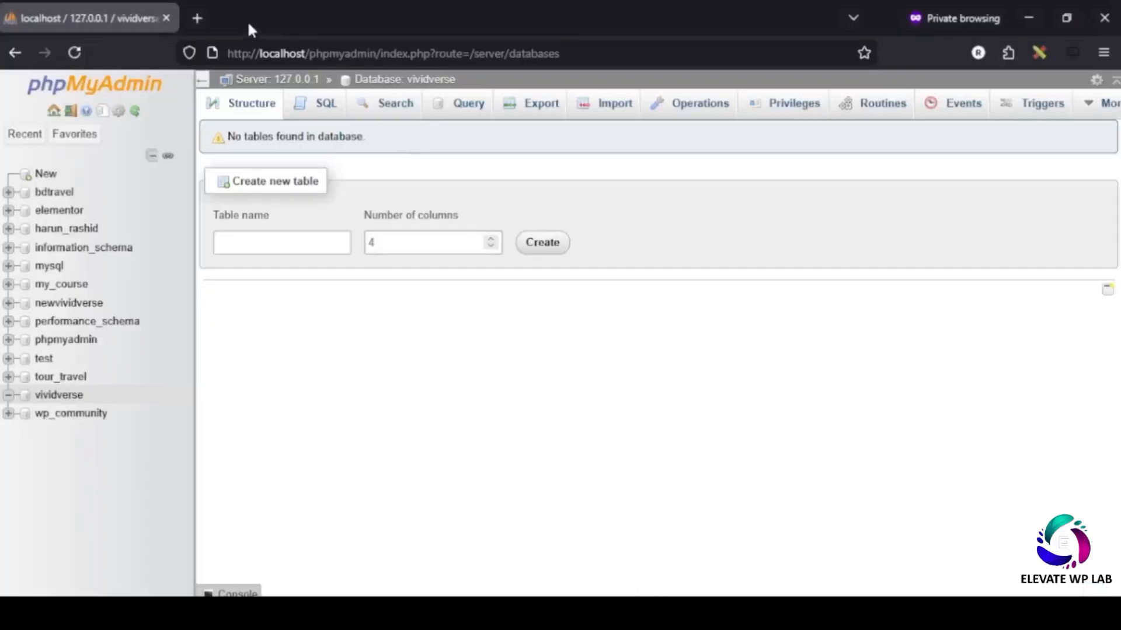
- Load localhost/vividverse in a new private tab and confirm the empty Index of /vividverse page
key(alt+Tab)
key(alt+Tab)
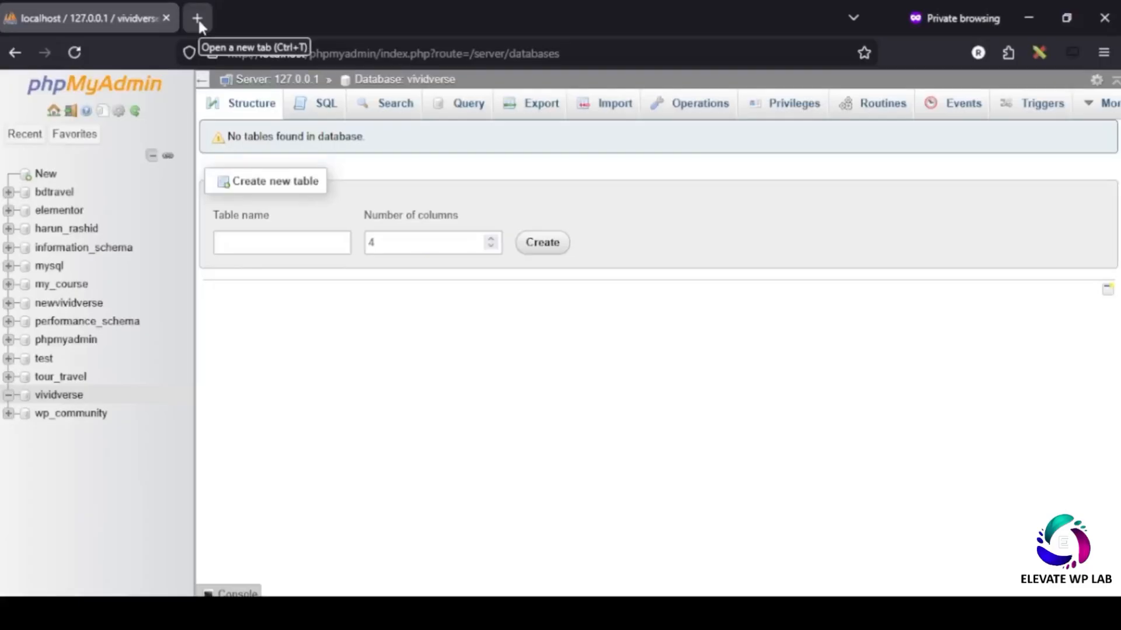
click(1029, 18)
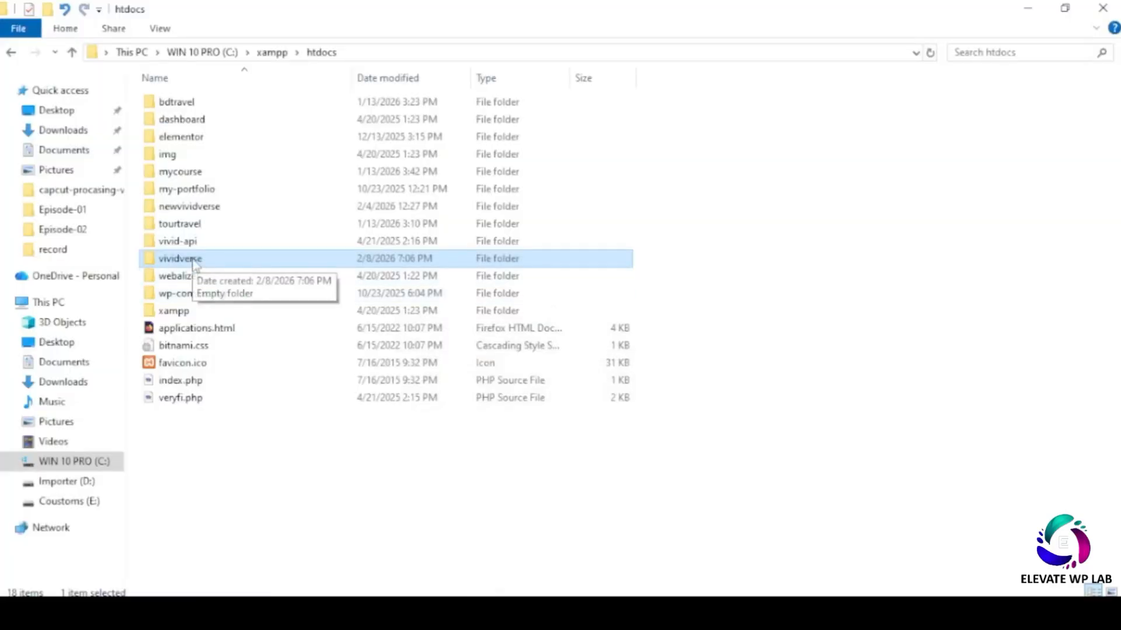
click(854, 612)
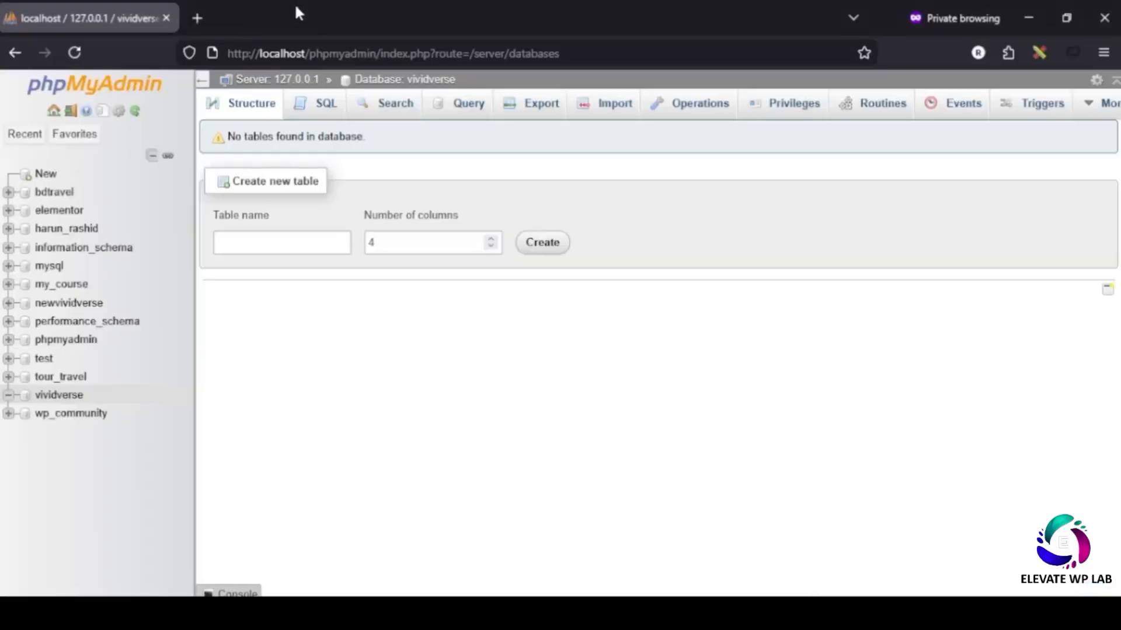
click(197, 20)
click(313, 46)
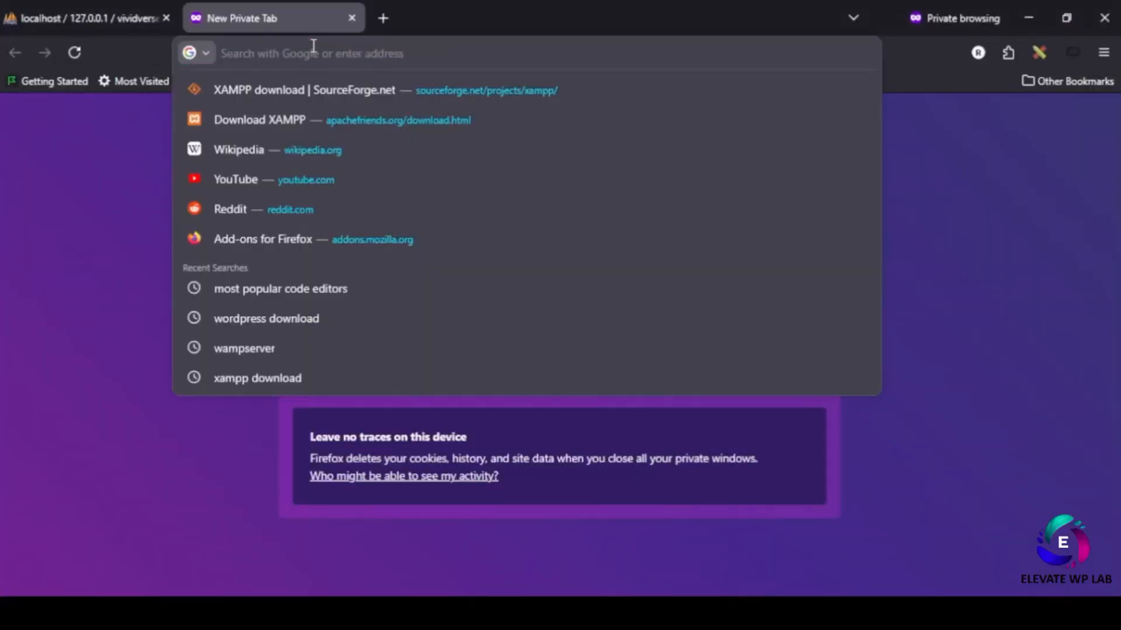
text(localhos)
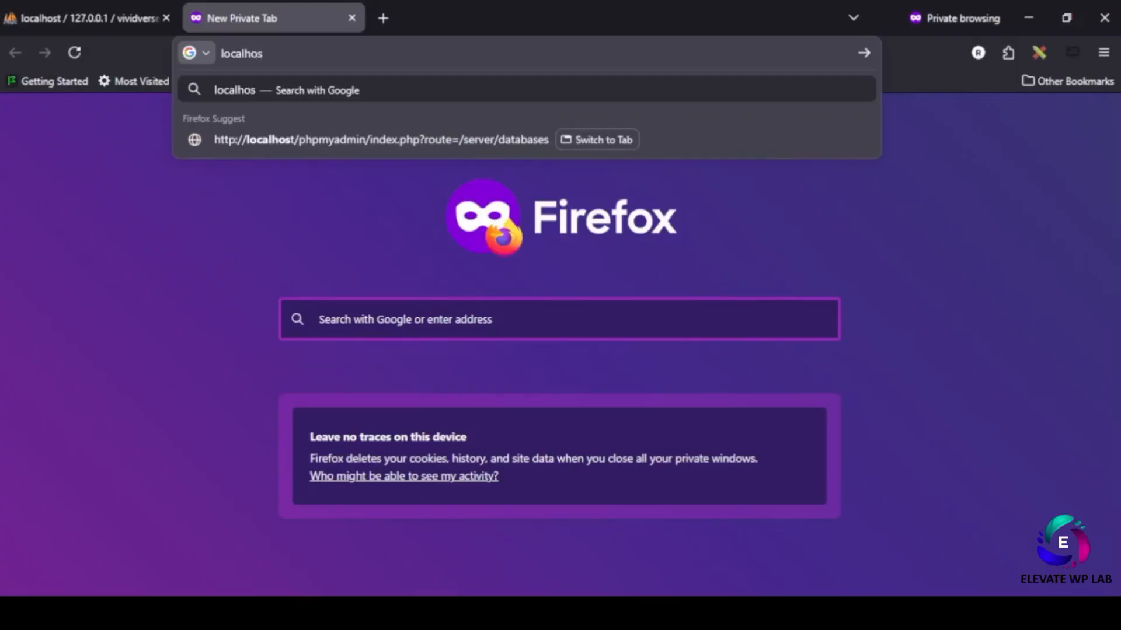
text(t/vivi)
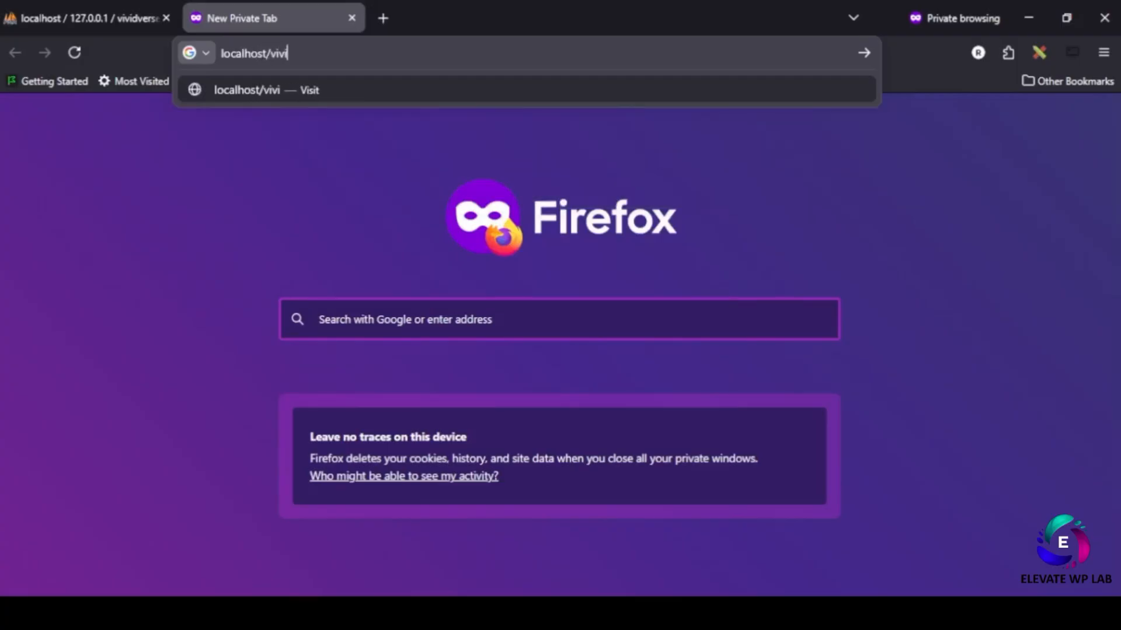
text(dverse)
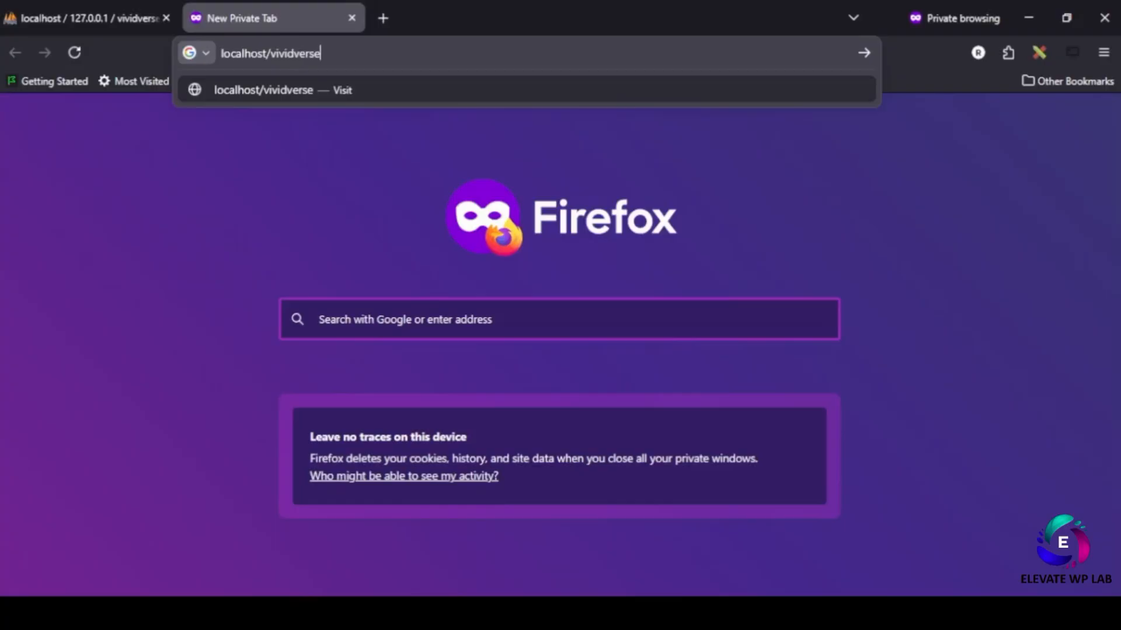
key(Return)
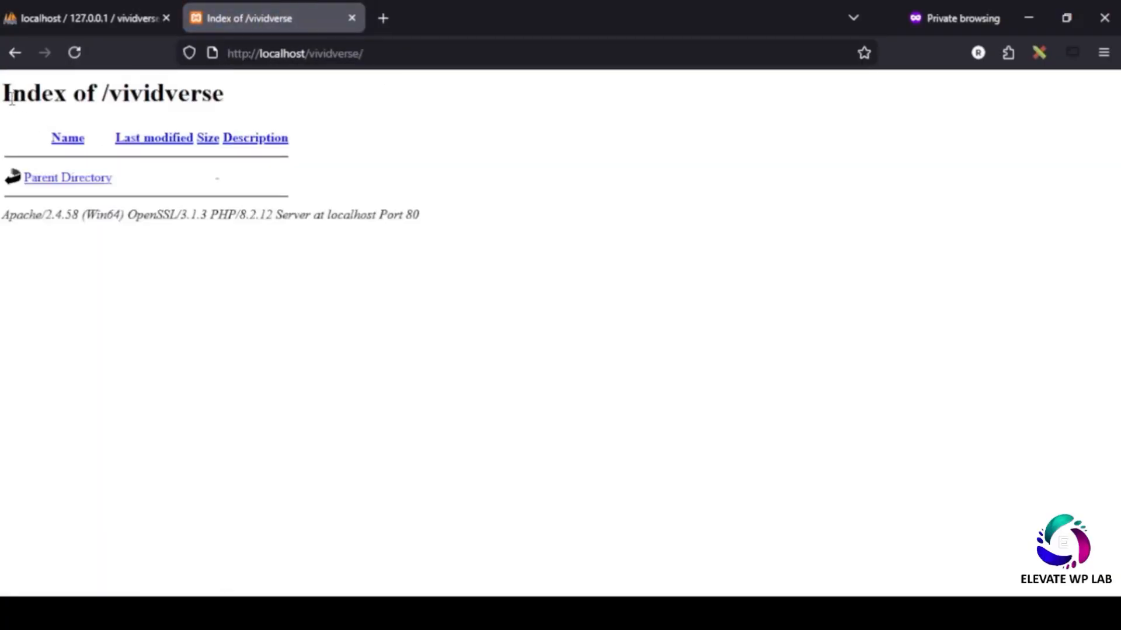
drag(11, 98, 86, 98)
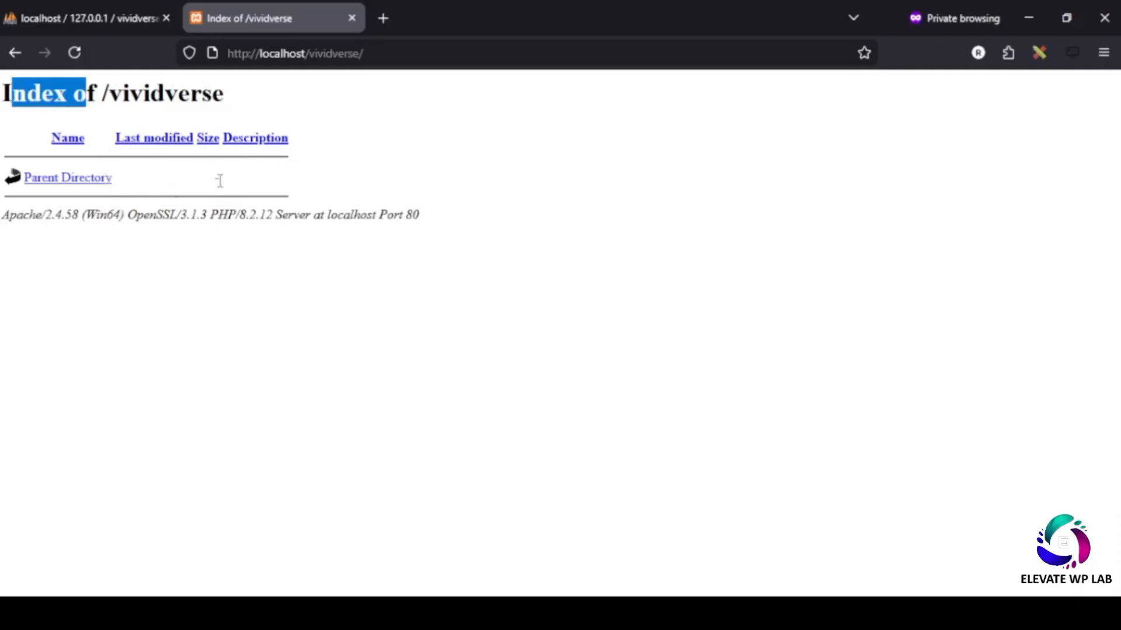
click(362, 117)
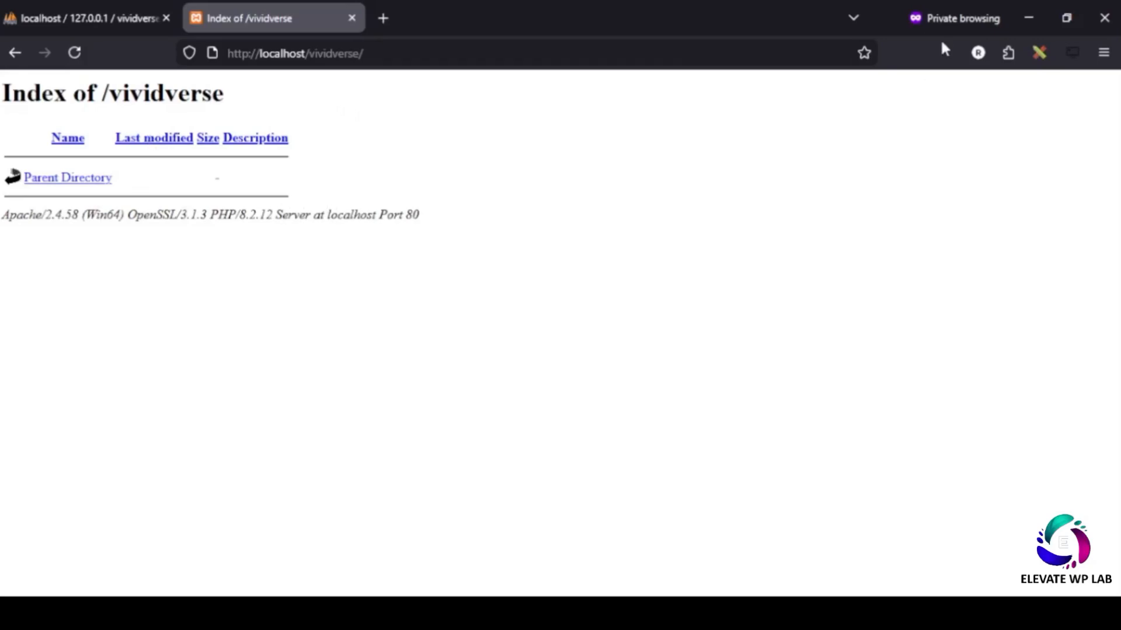
click(1027, 19)
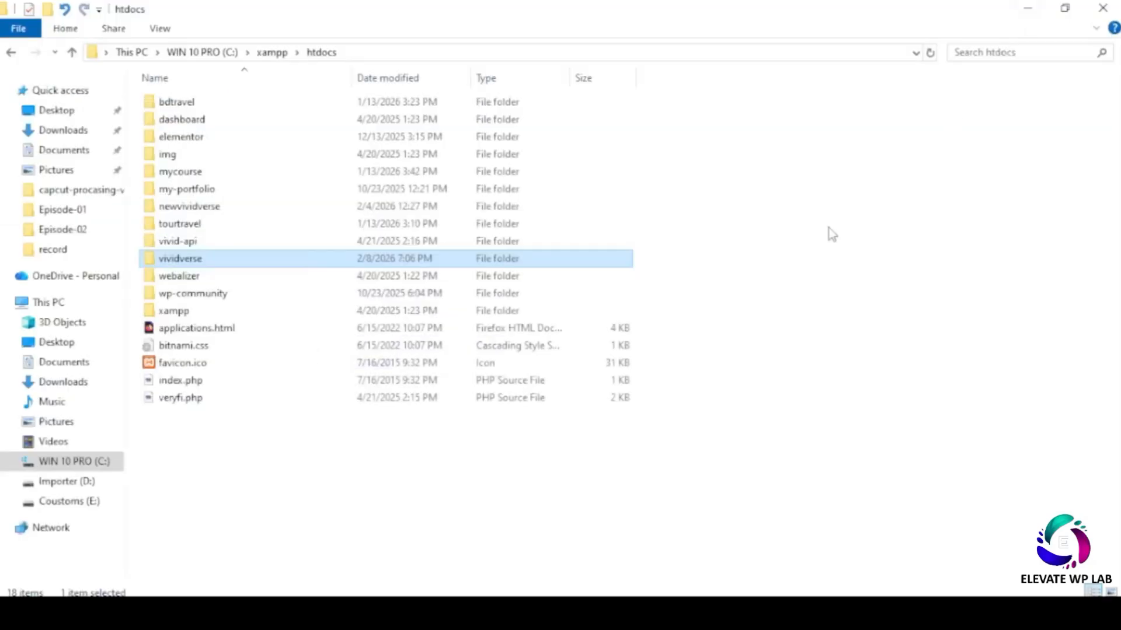
- Open the vividverse folder and drag wordpress-6.9.1.zip from the desktop into it
double_click(192, 262)
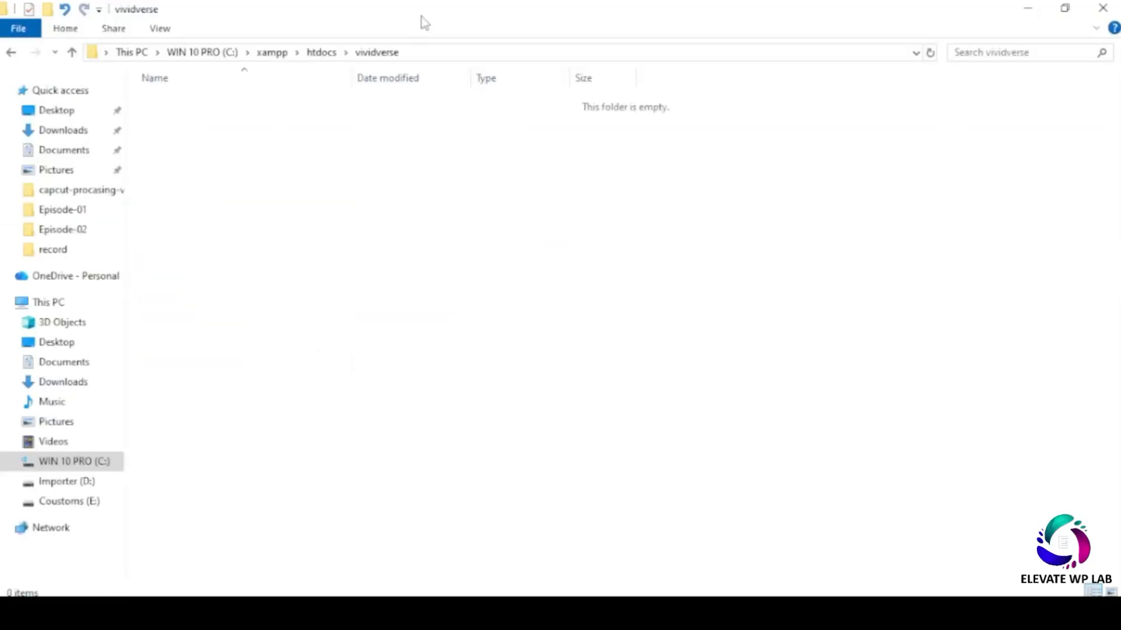
double_click(442, 16)
drag(741, 58, 737, 59)
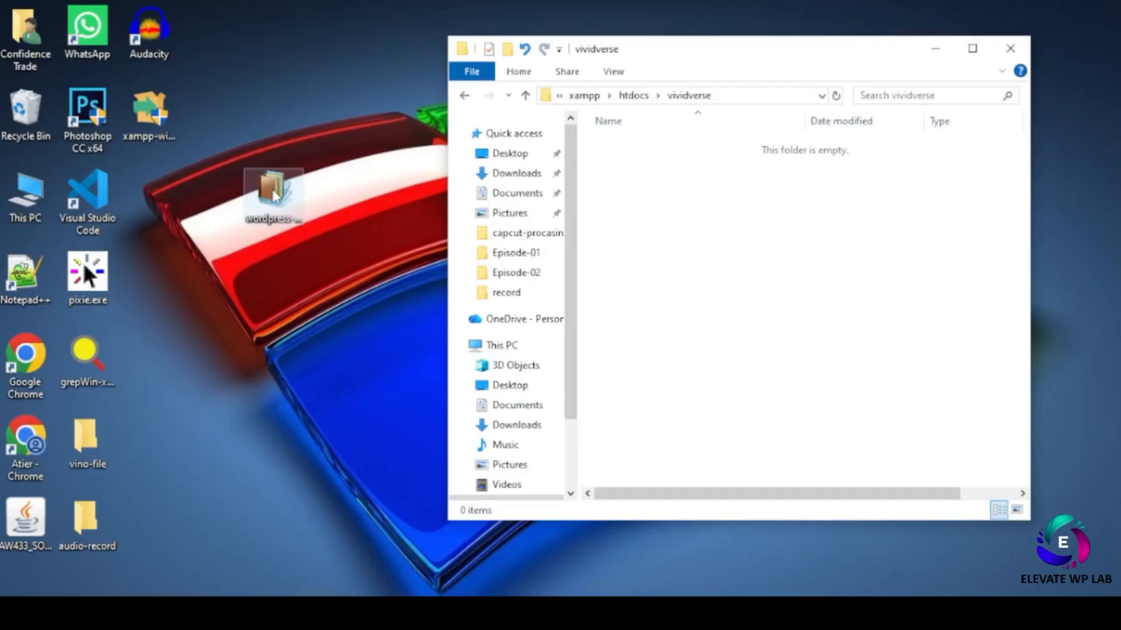
drag(275, 197, 679, 241)
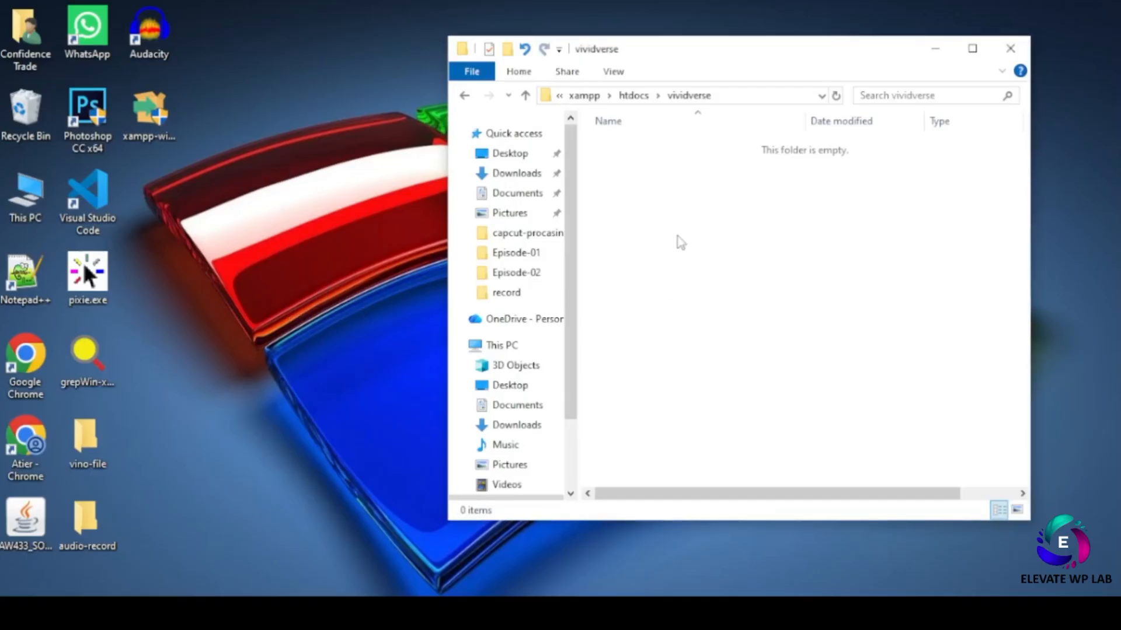
- Extract the wordpress folder from the archive into vividverse and close WinRAR
right_click(667, 149)
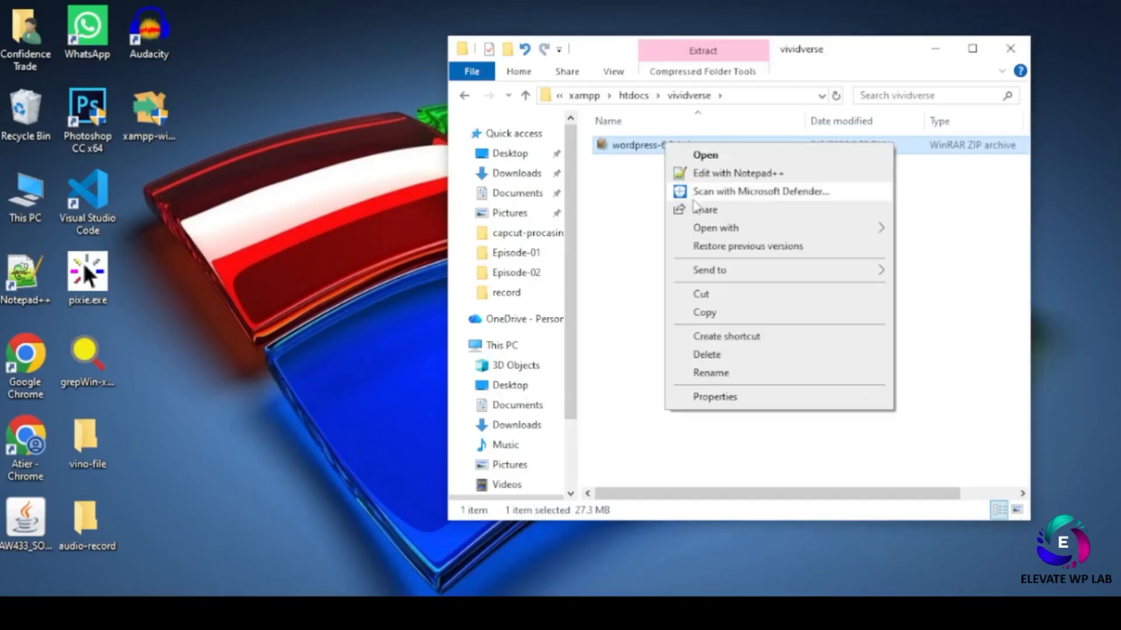
click(636, 152)
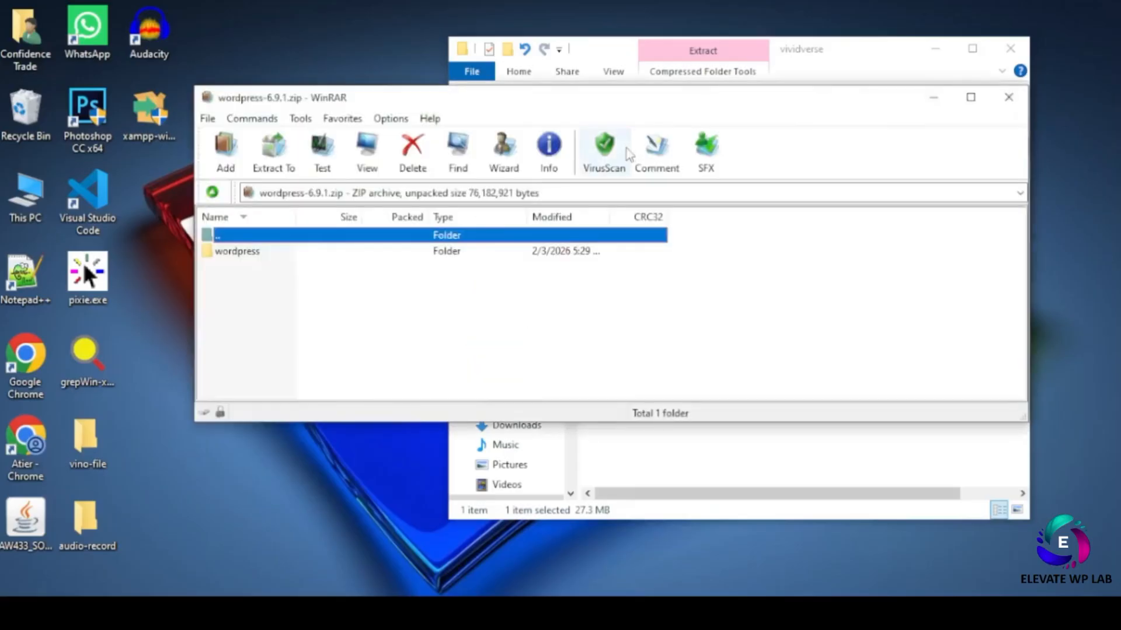
click(228, 255)
drag(505, 106, 823, 288)
drag(559, 436, 693, 259)
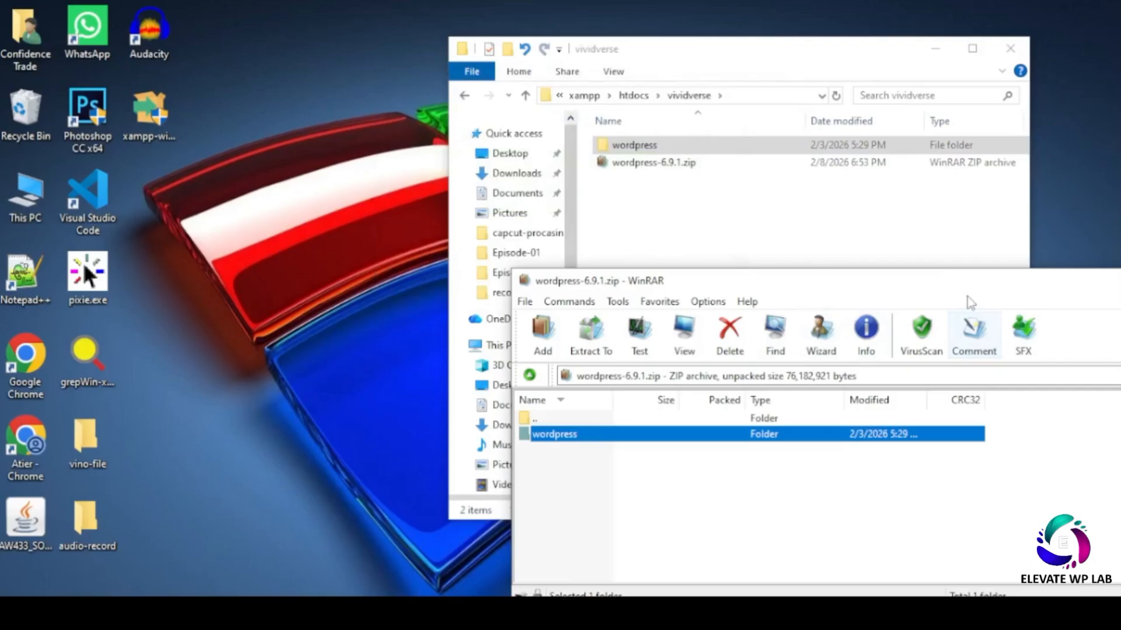
drag(963, 283, 476, 263)
click(839, 262)
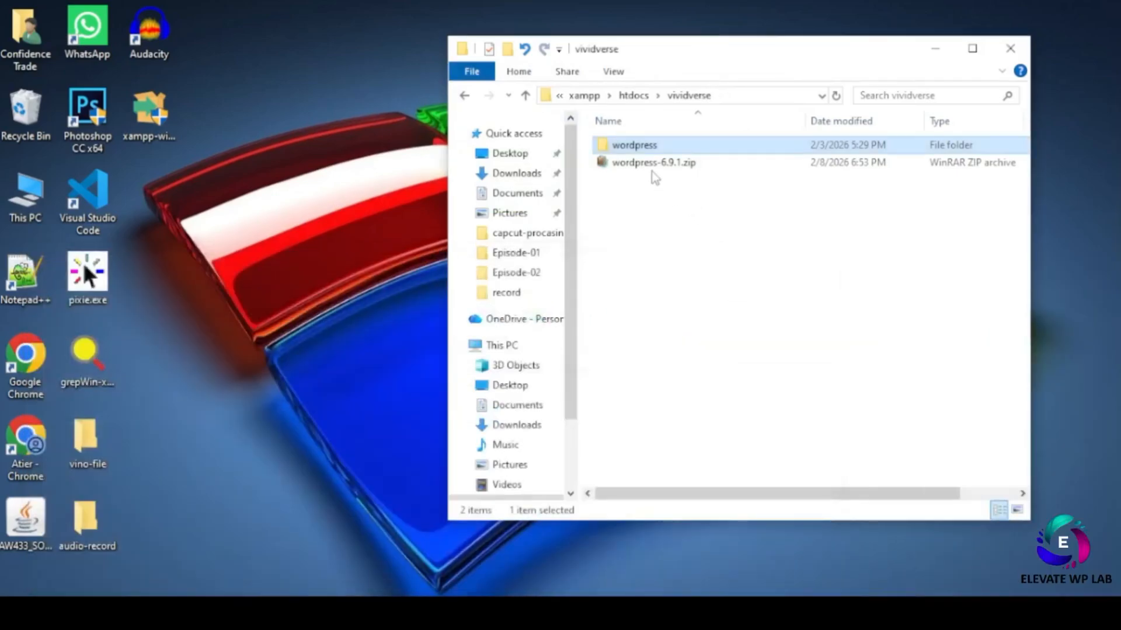
- Delete the wordpress-6.9.1.zip archive from vividverse
click(651, 163)
right_click(649, 166)
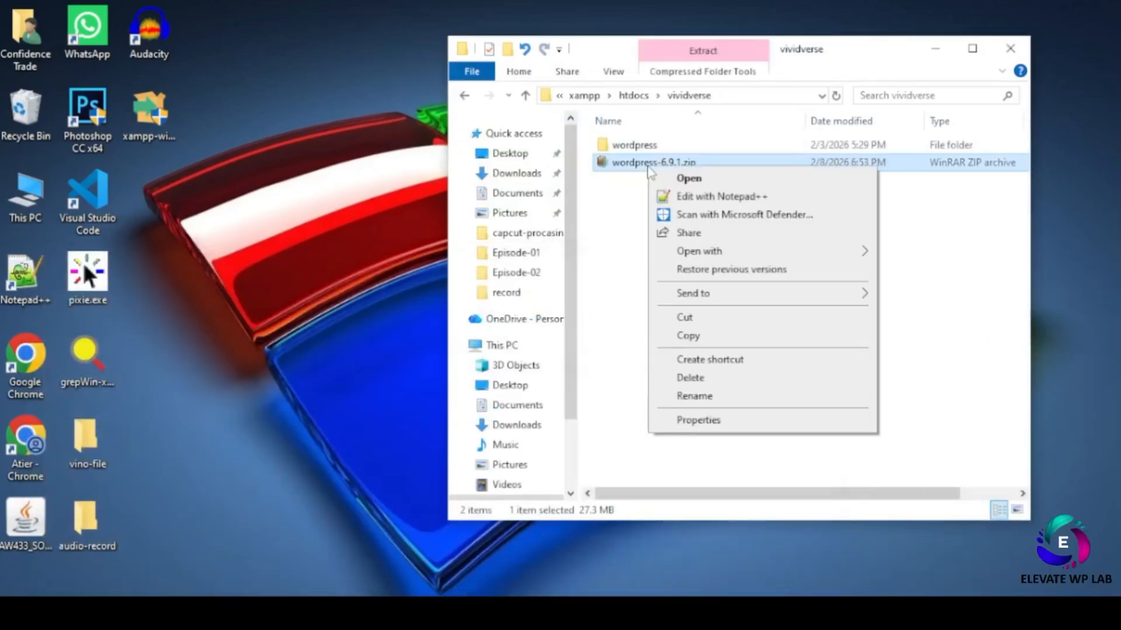
click(709, 378)
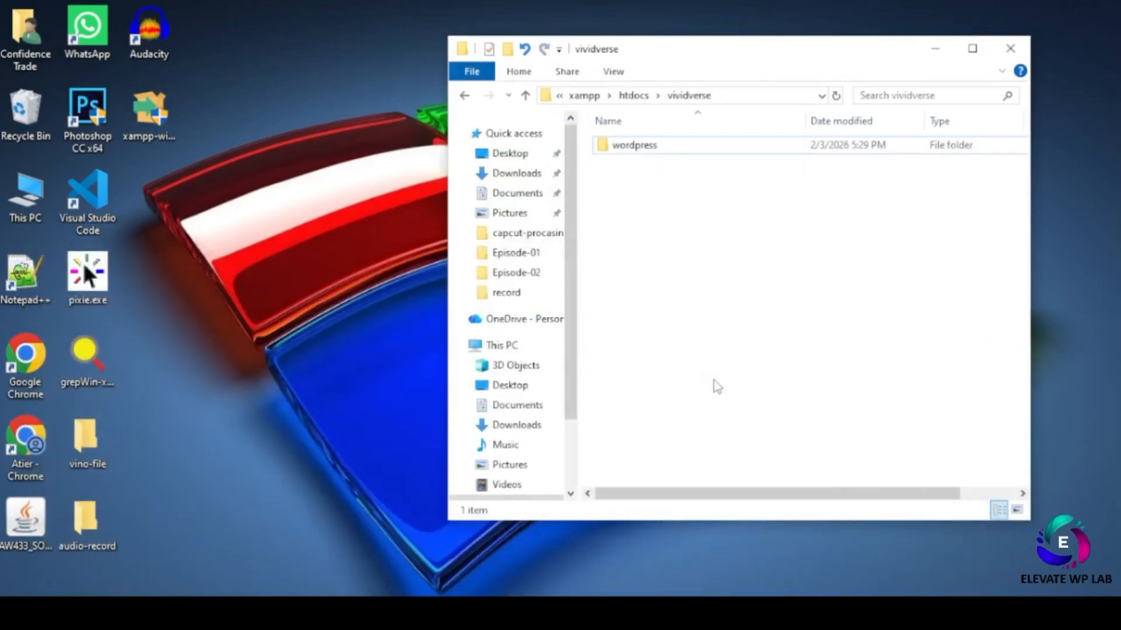
- Move all 19 WordPress files from the wordpress subfolder directly into vividverse
double_click(626, 153)
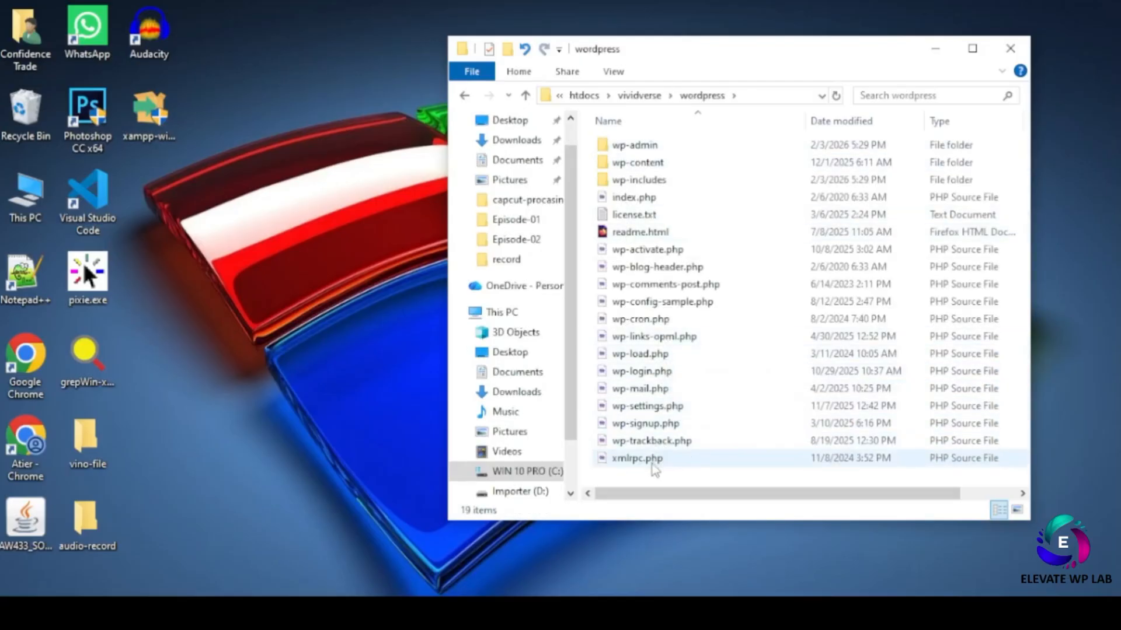
key(ctrl+a)
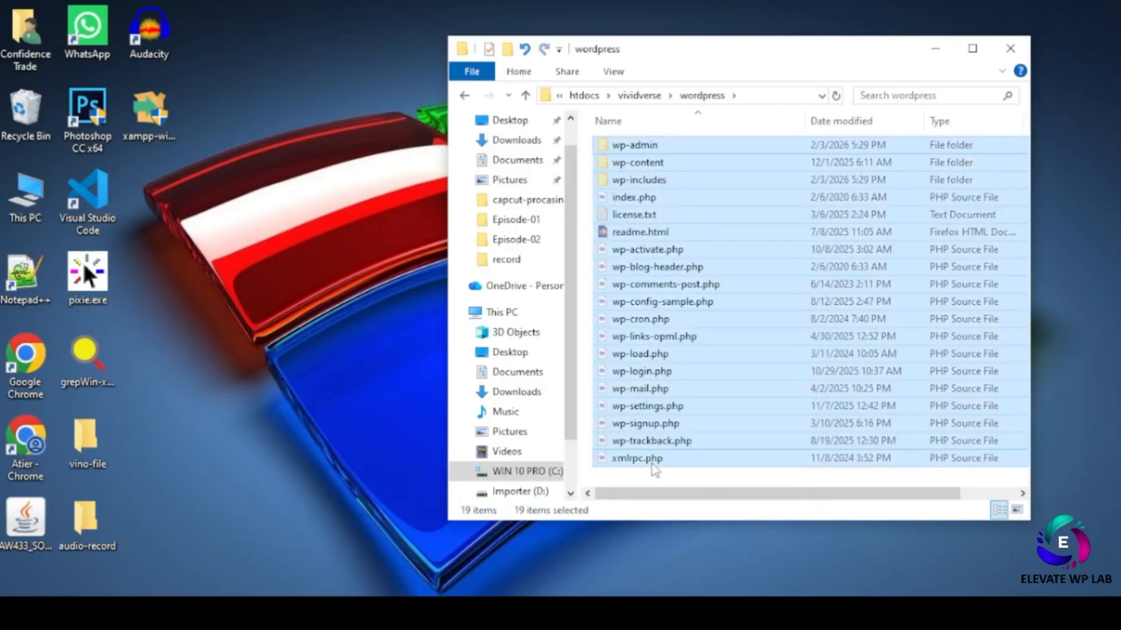
click(465, 96)
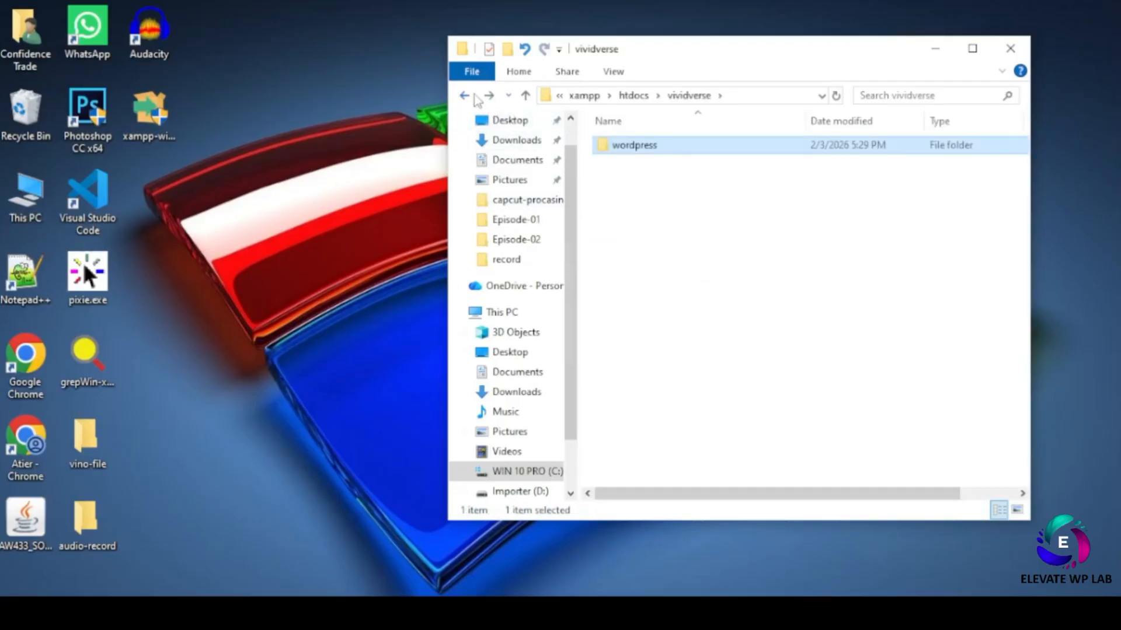
key(alt+Left)
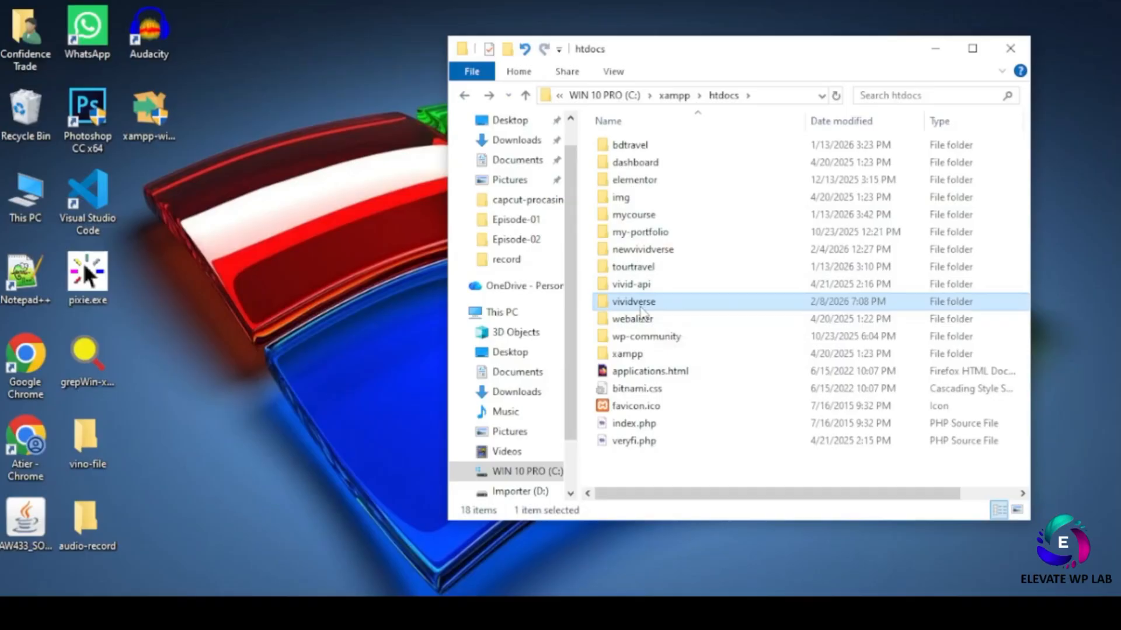
mouse_move(642, 312)
double_click(633, 310)
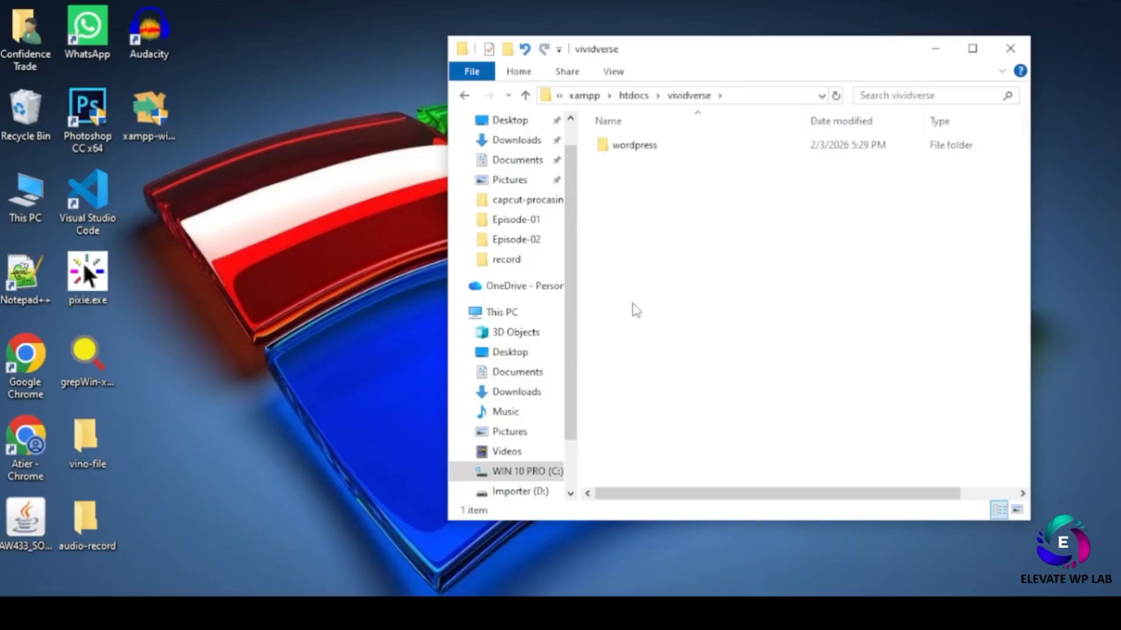
right_click(656, 257)
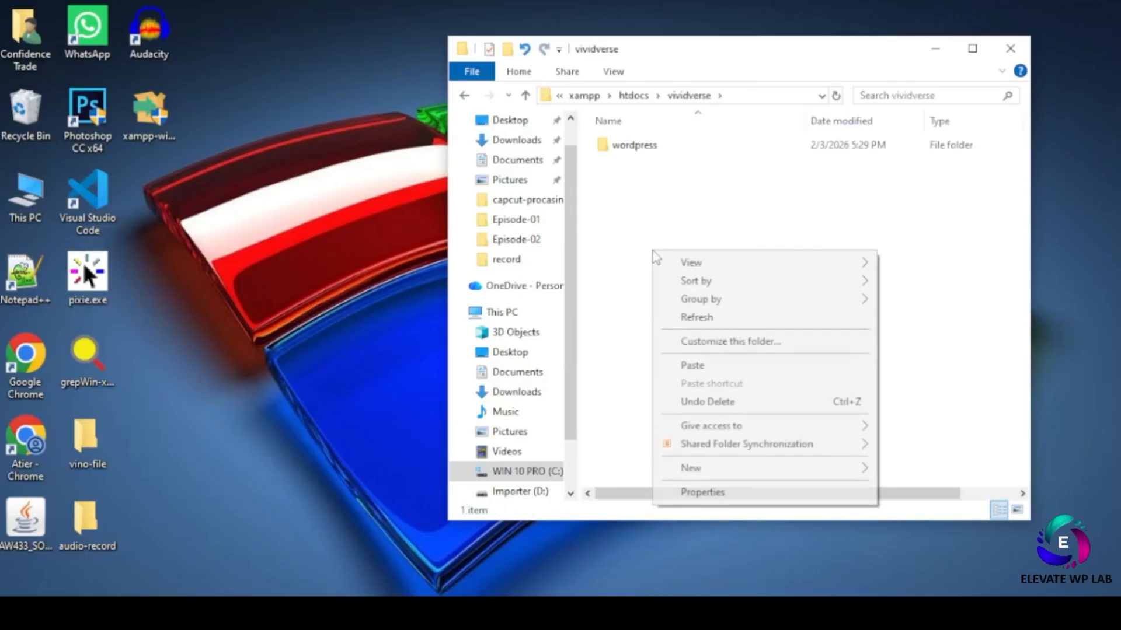
click(693, 367)
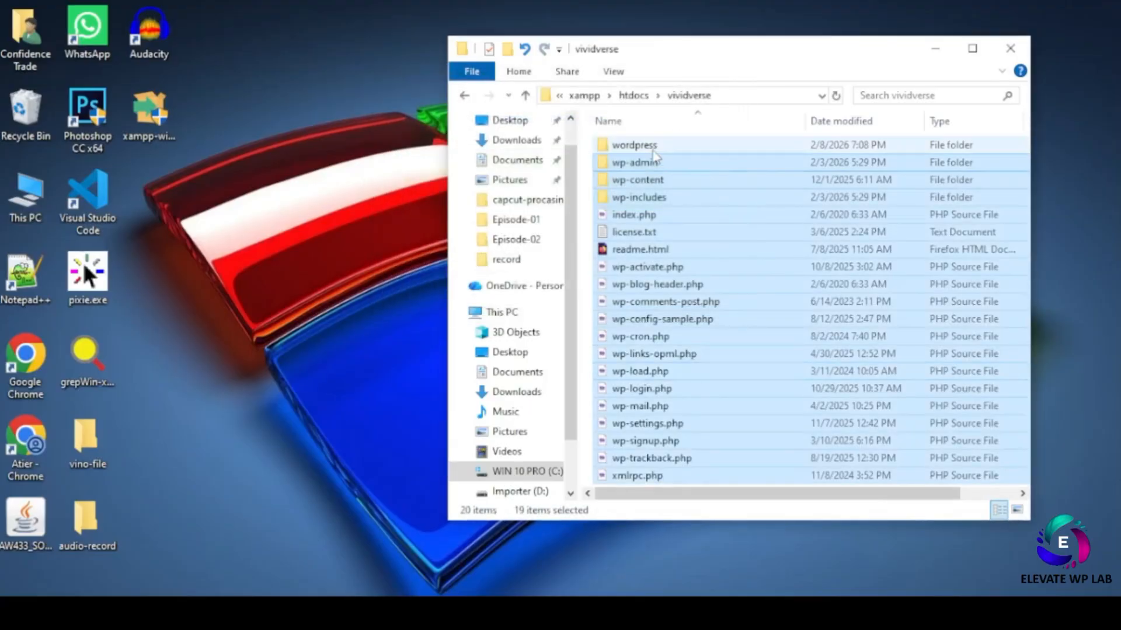
click(653, 150)
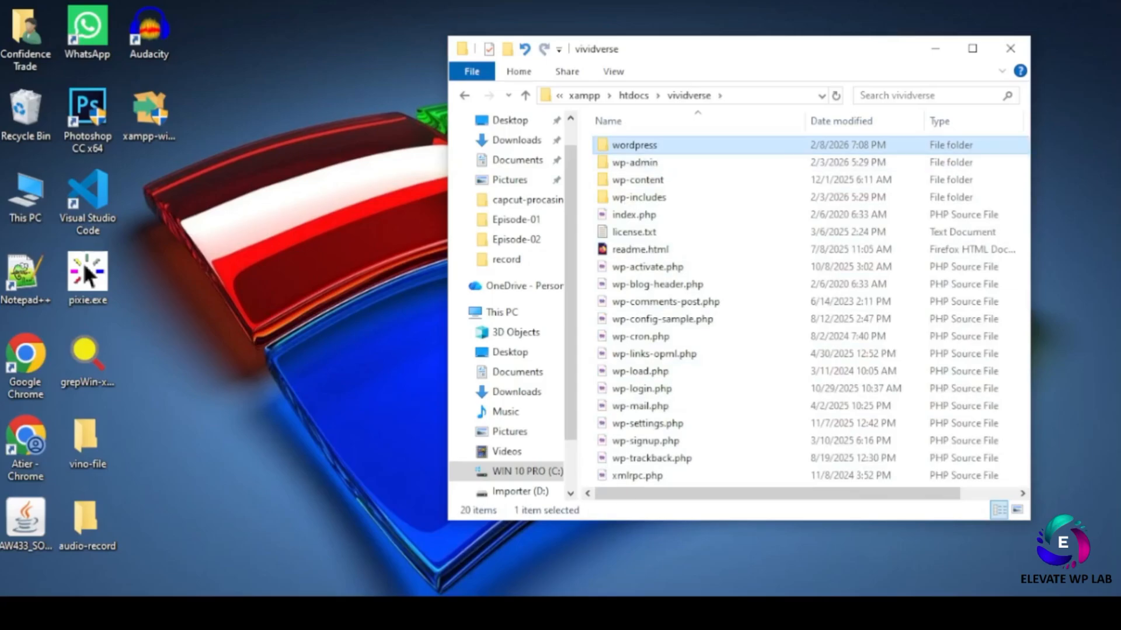
- Append wordpress to the localhost/vividverse address in Firefox, then remove it again
click(782, 613)
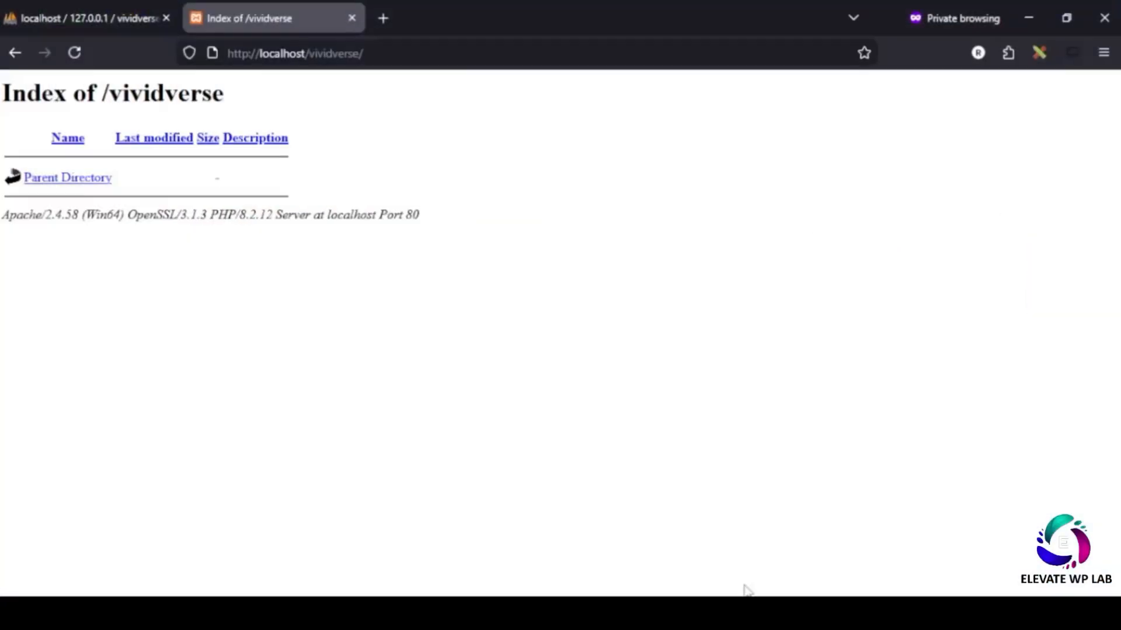
click(380, 52)
click(388, 56)
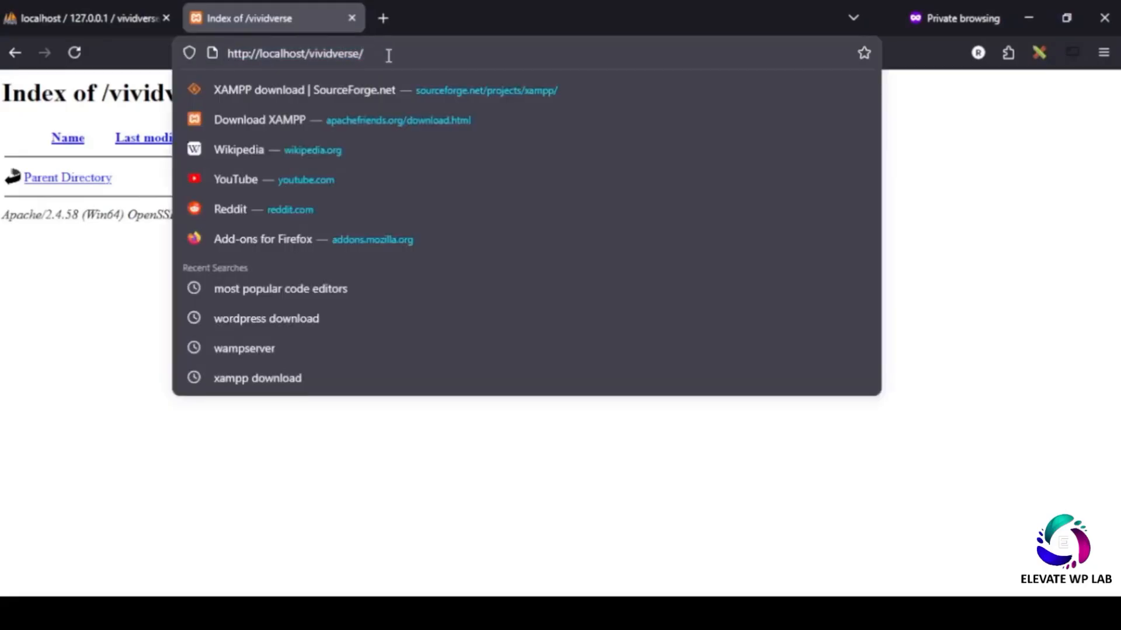
text(wor)
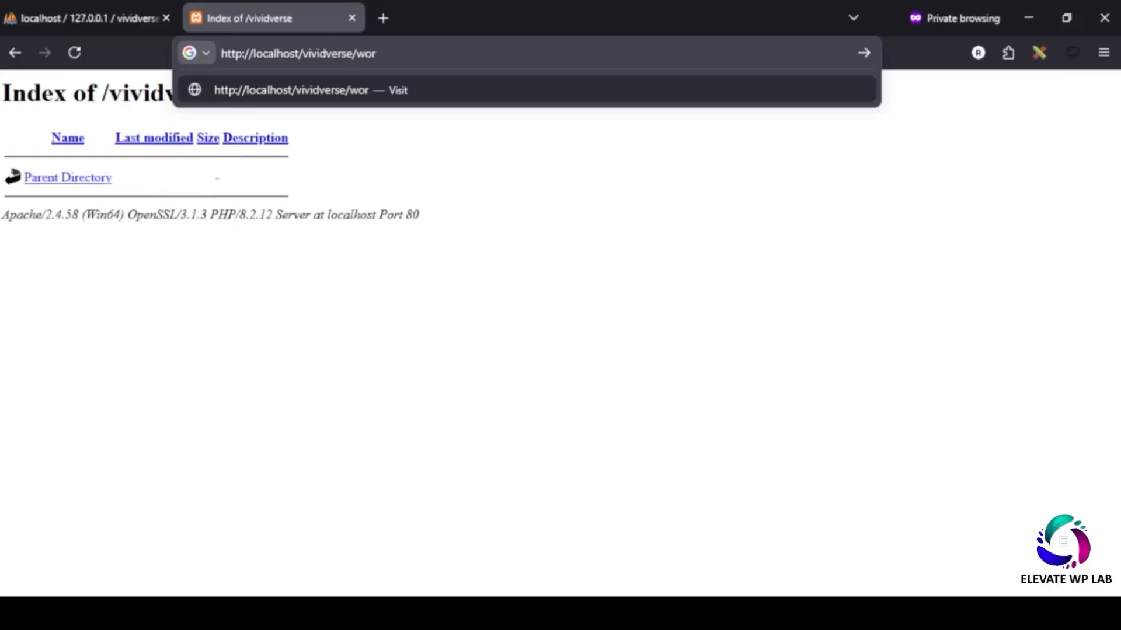
text(dpress)
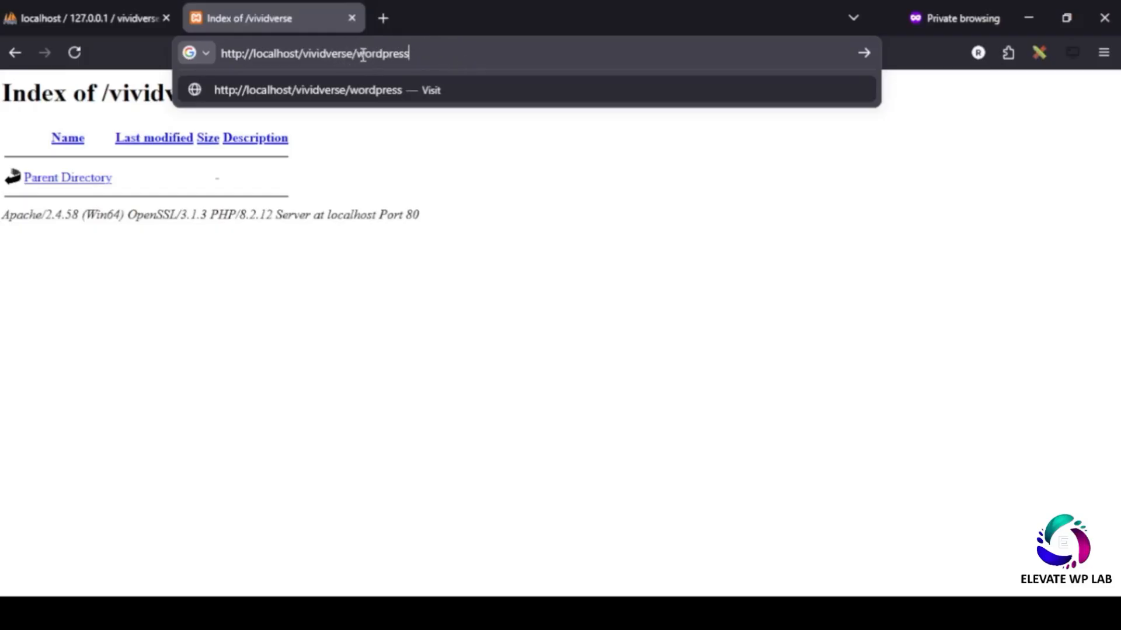
drag(357, 53, 443, 53)
key(BackSpace)
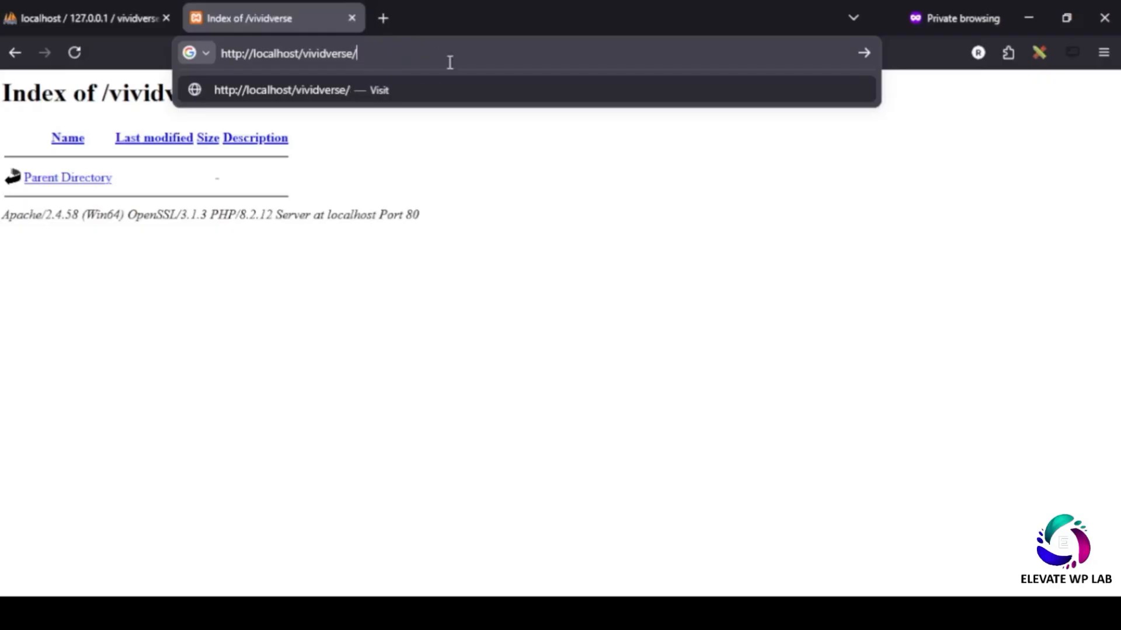
- Delete the empty wordpress folder from vividverse
click(1028, 18)
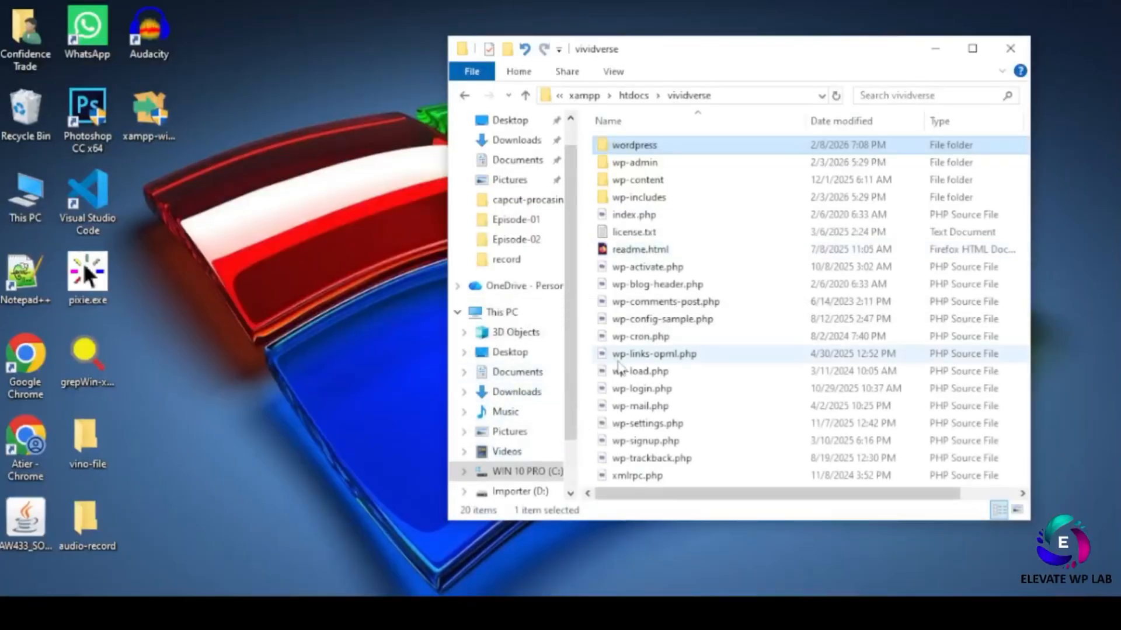
right_click(647, 153)
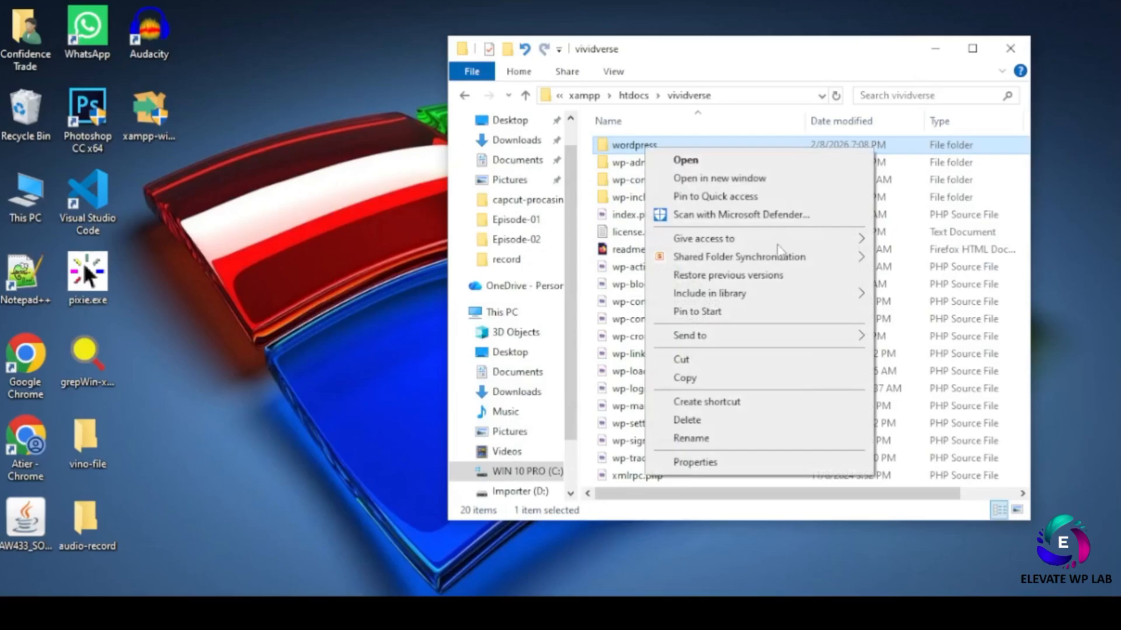
click(680, 423)
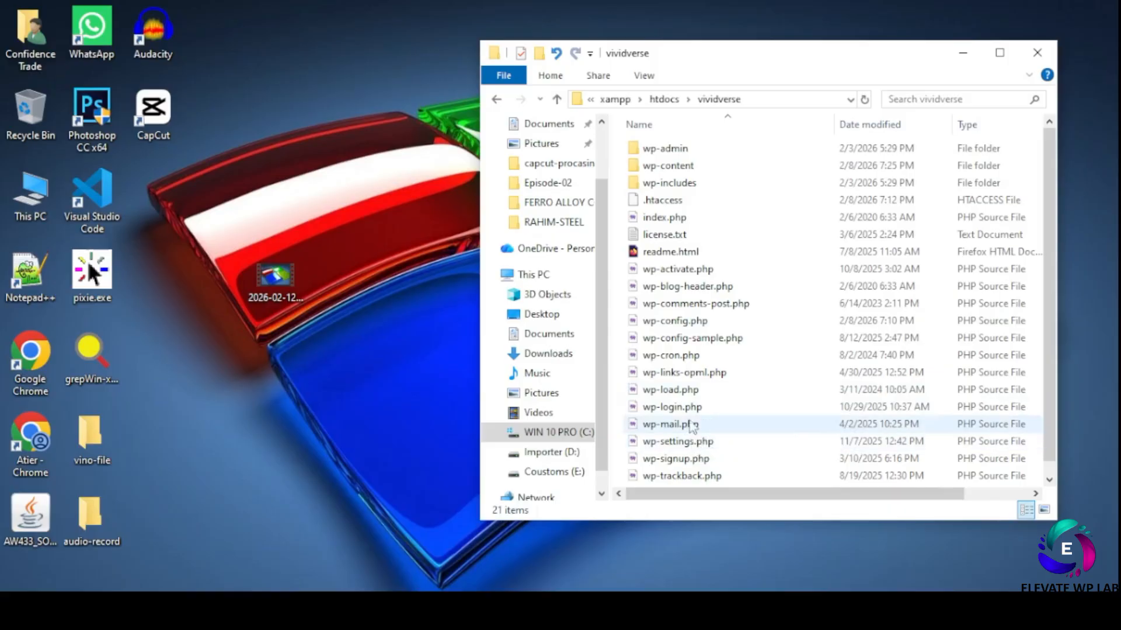
- Open vividverse's wp-config.php with the Edit with Notepad++ option
click(680, 322)
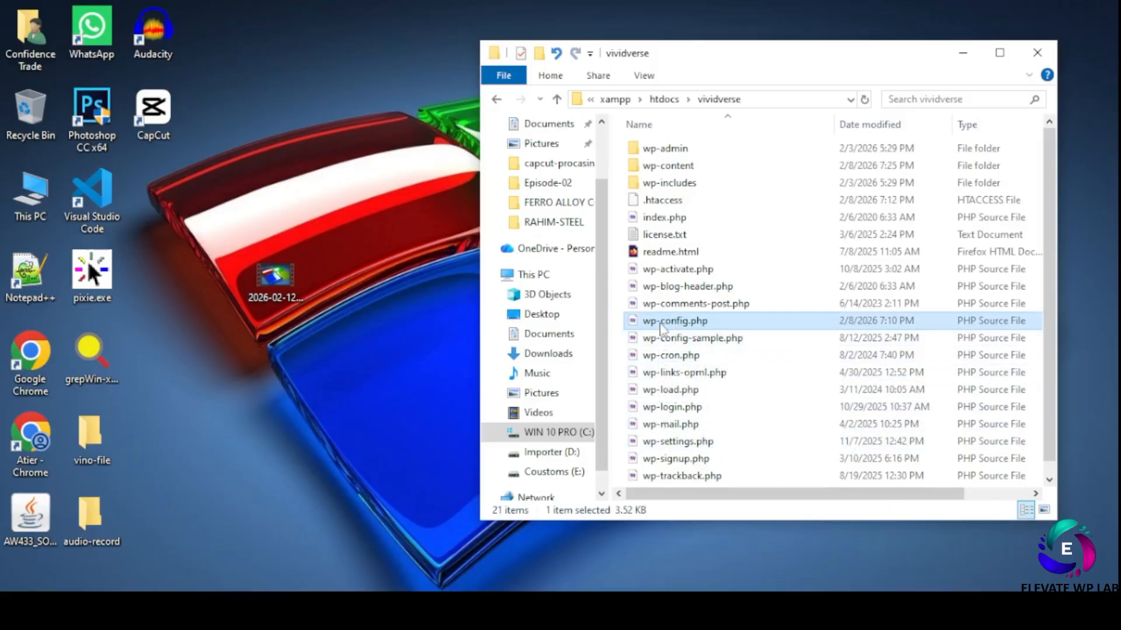
right_click(662, 321)
click(713, 290)
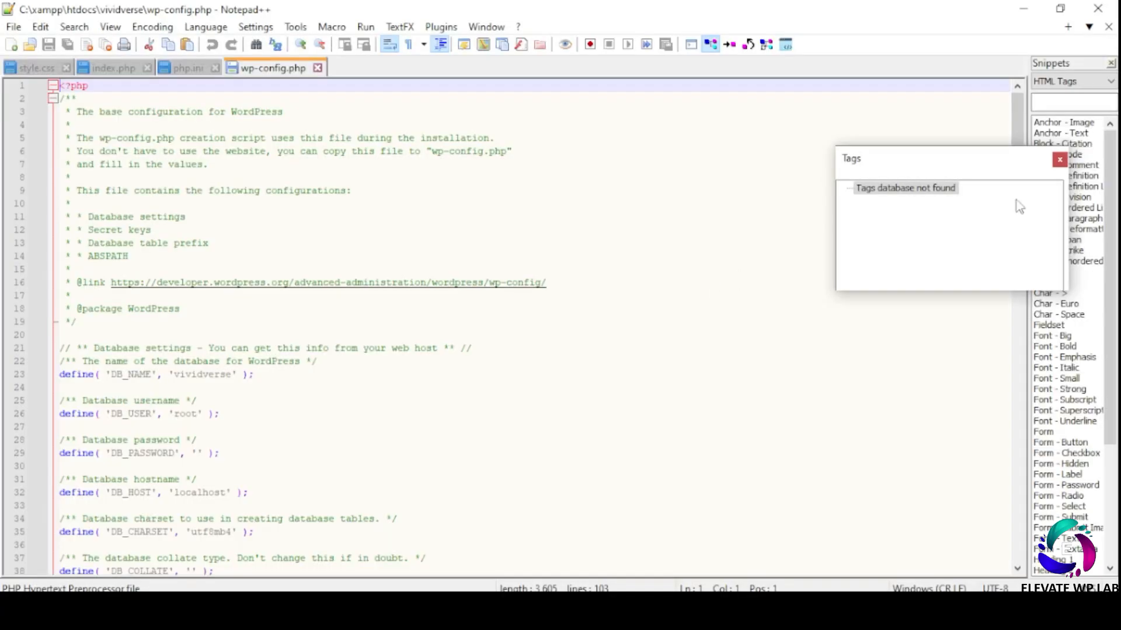
- Copy the WP_MEMORY_LIMIT 256M and WP_MAX_MEMORY_LIMIT 512M lines into vividverse's wp-config.php below WP_DEBUG
click(245, 398)
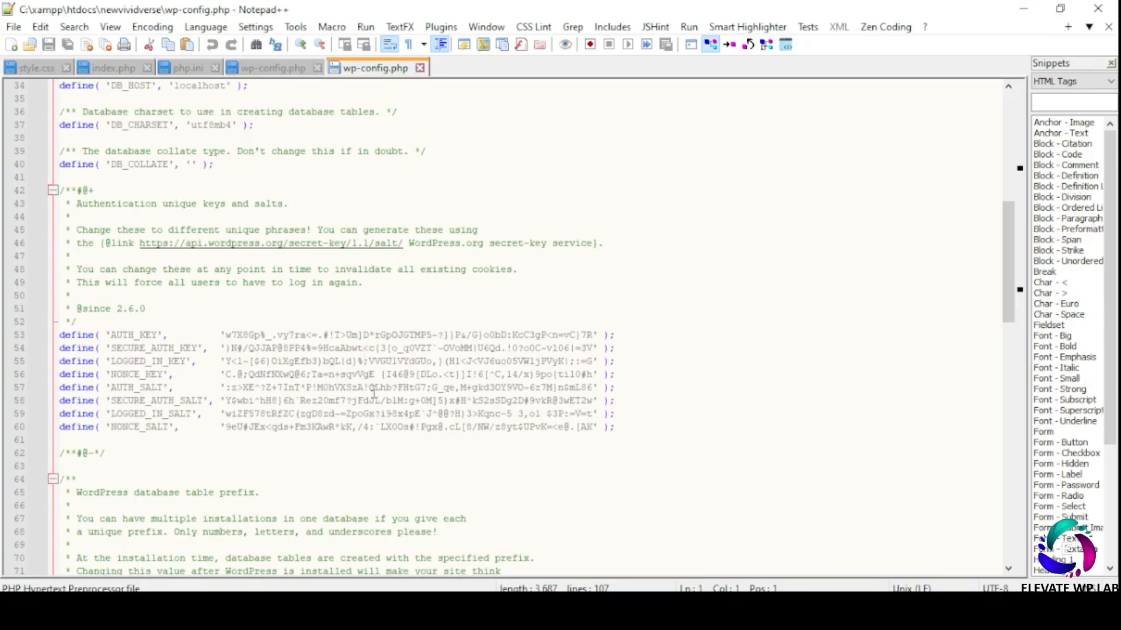
scroll(376, 373, down, 7)
scroll(378, 391, down, 5)
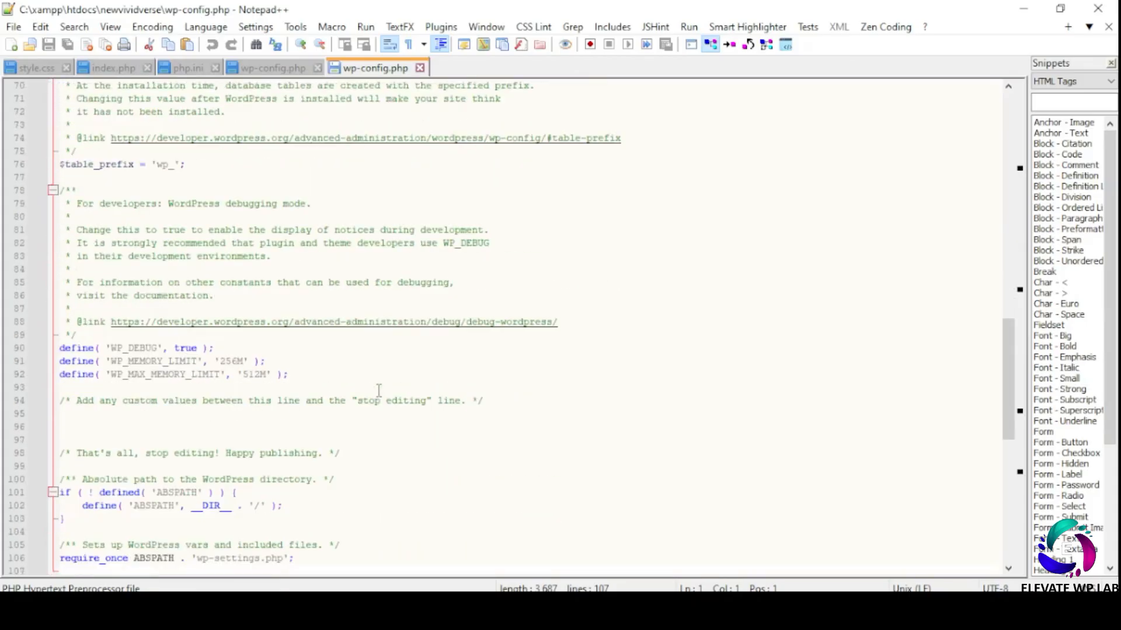
click(294, 376)
drag(294, 375, 51, 363)
key(ctrl+c)
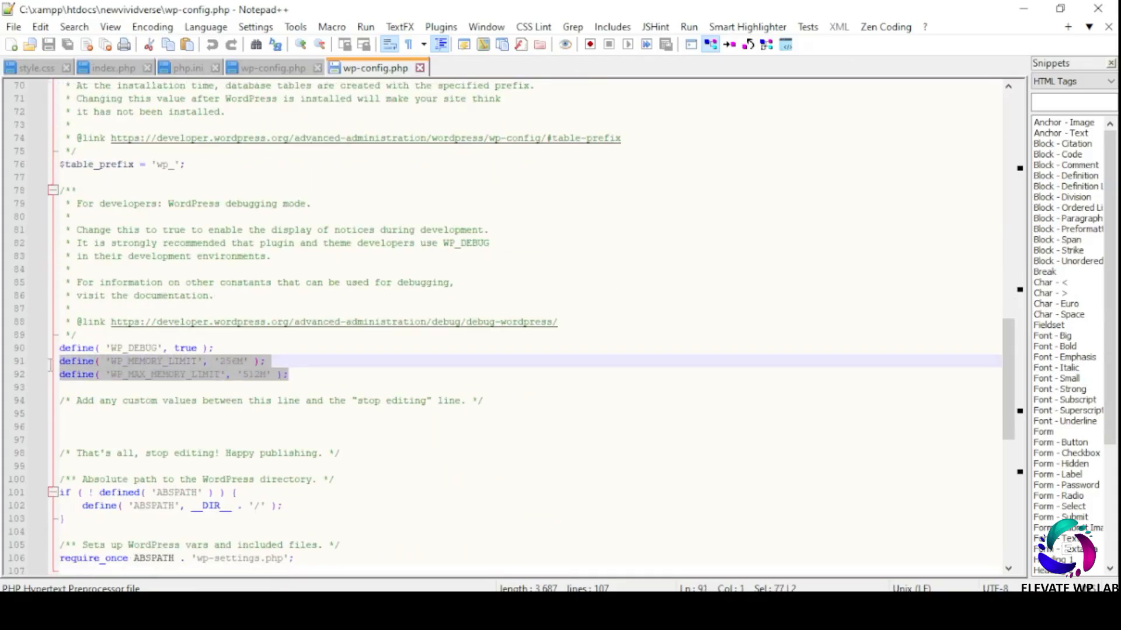
click(268, 69)
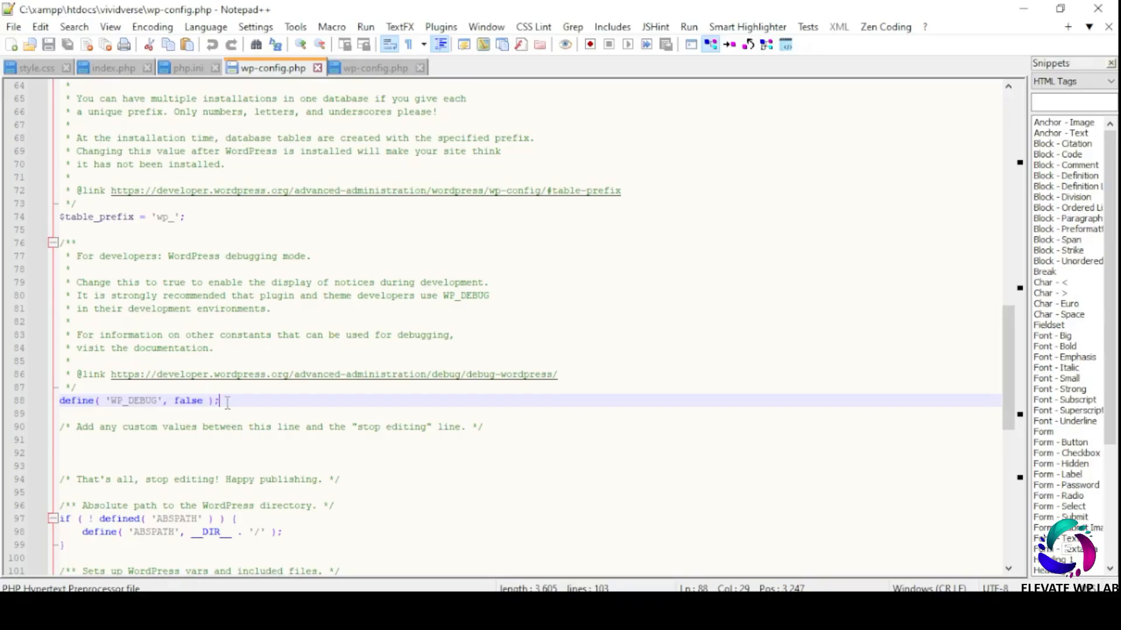
key(Return)
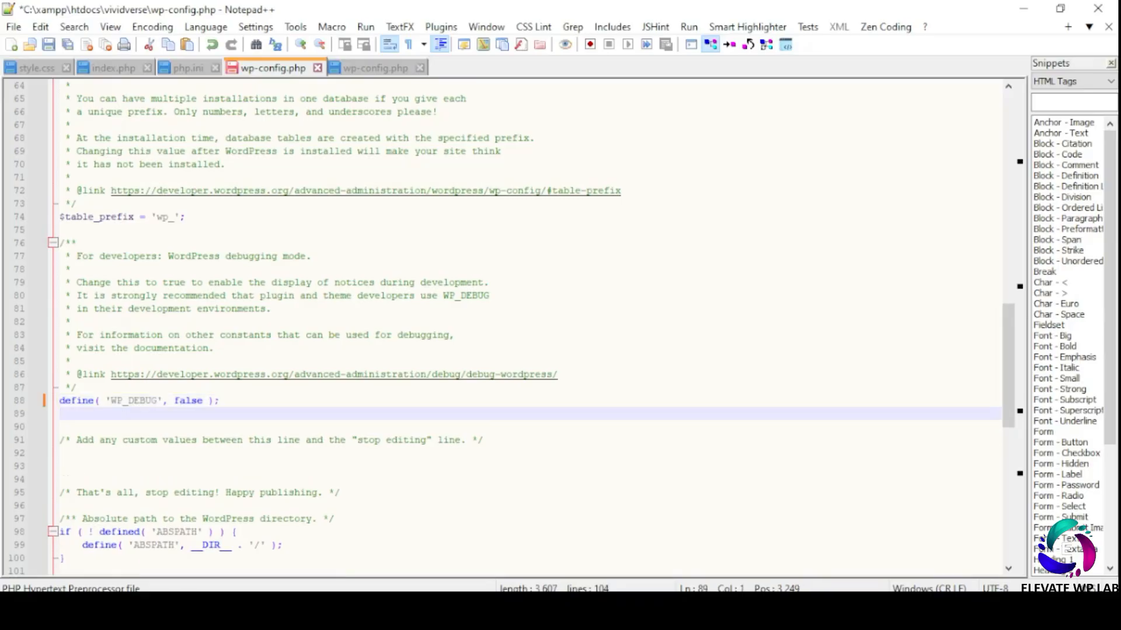
key(ctrl+v)
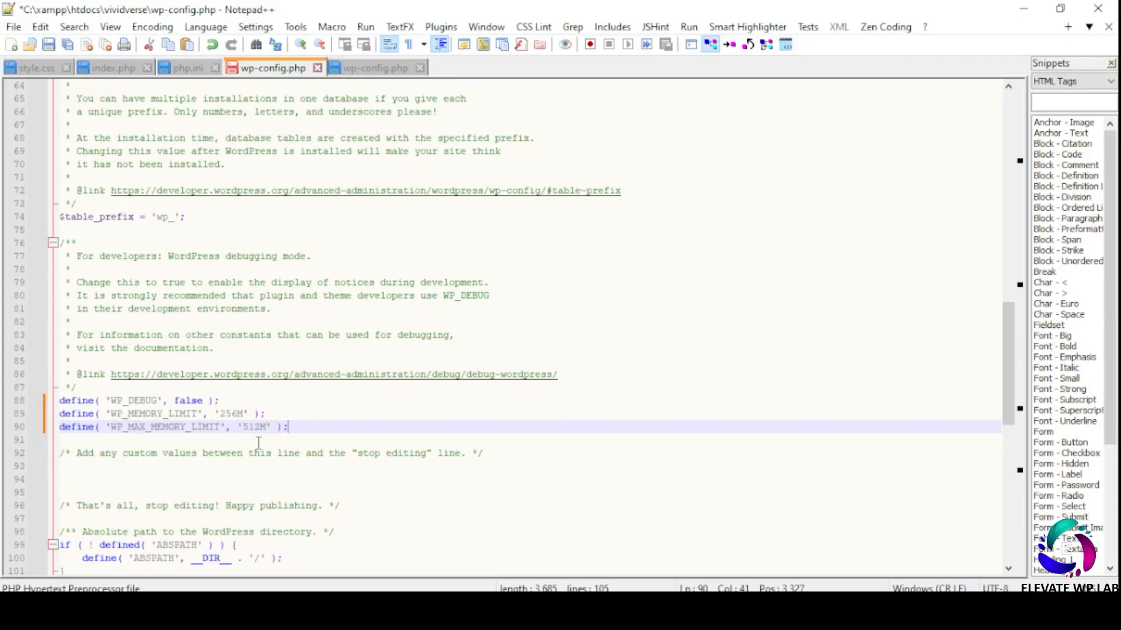
- Change WP_DEBUG from false to true and save wp-config.php
click(191, 401)
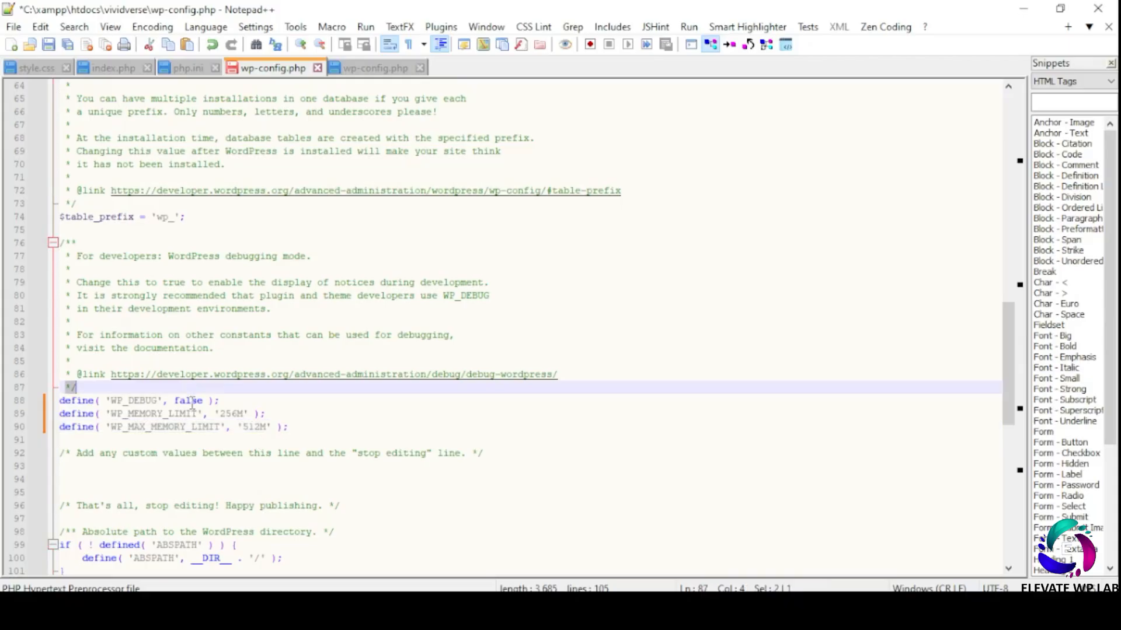
double_click(190, 400)
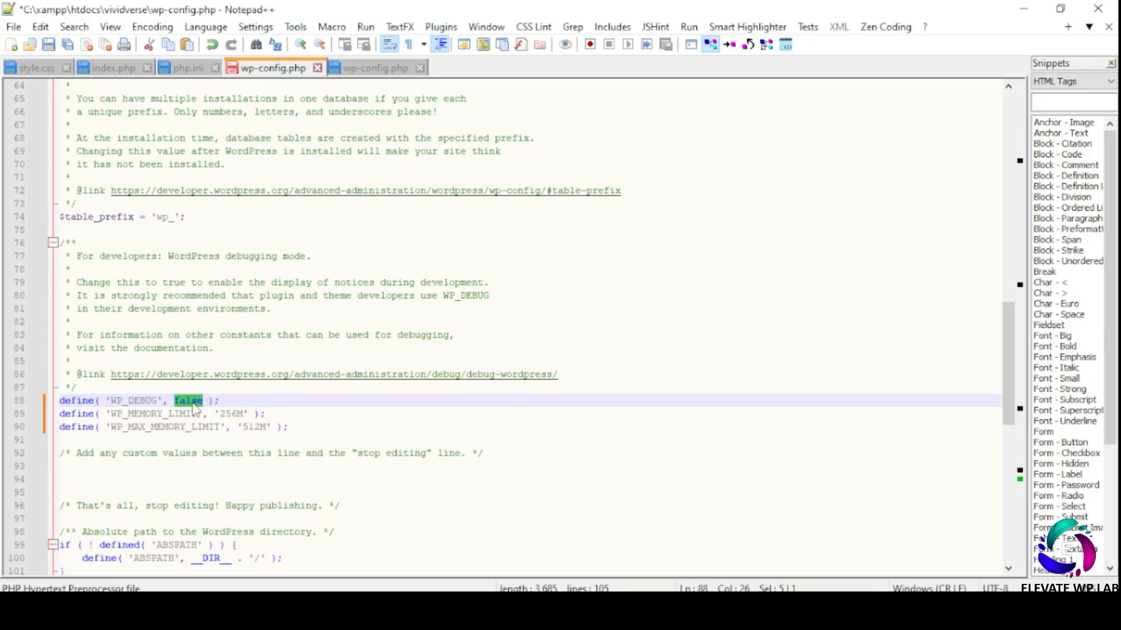
text(true)
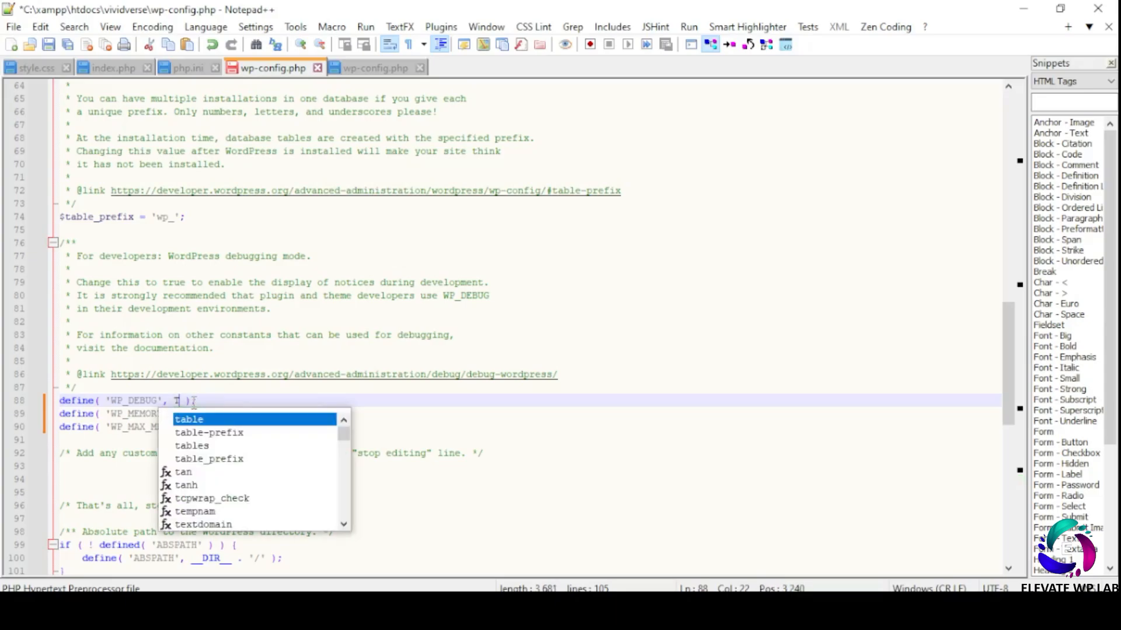
key(End)
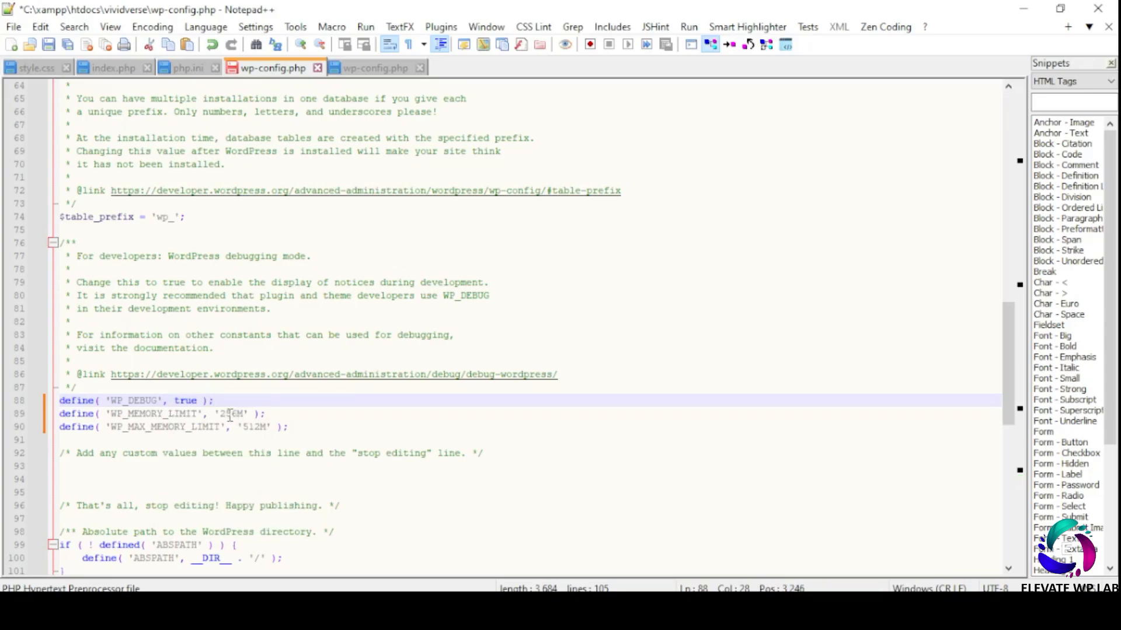
click(49, 45)
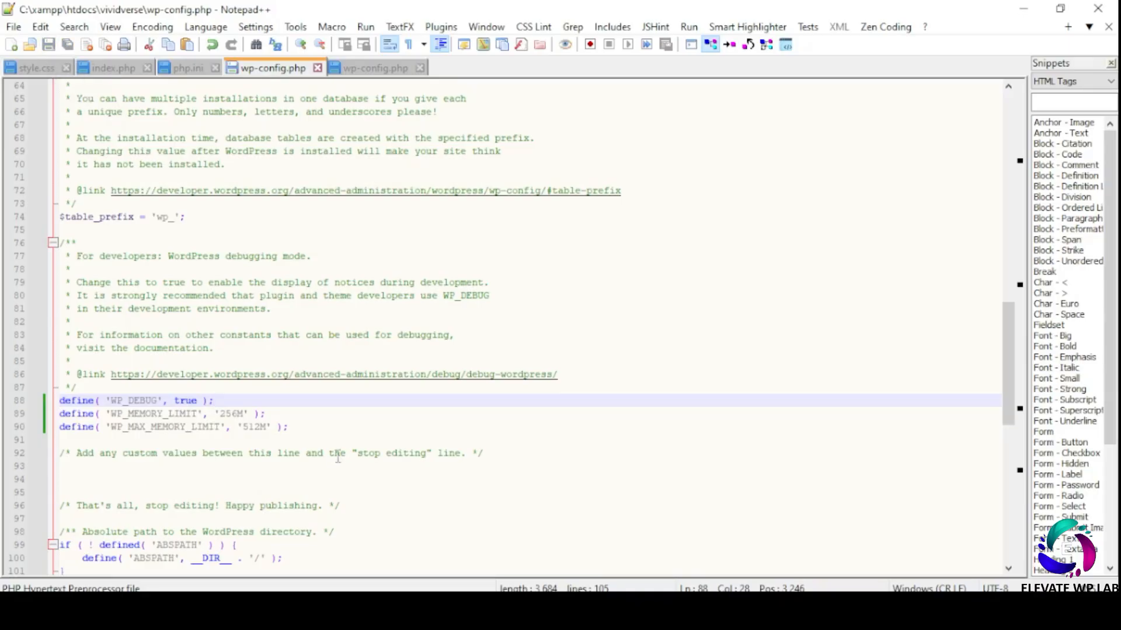
- Close Notepad++ after saving wp-config.php
click(1099, 10)
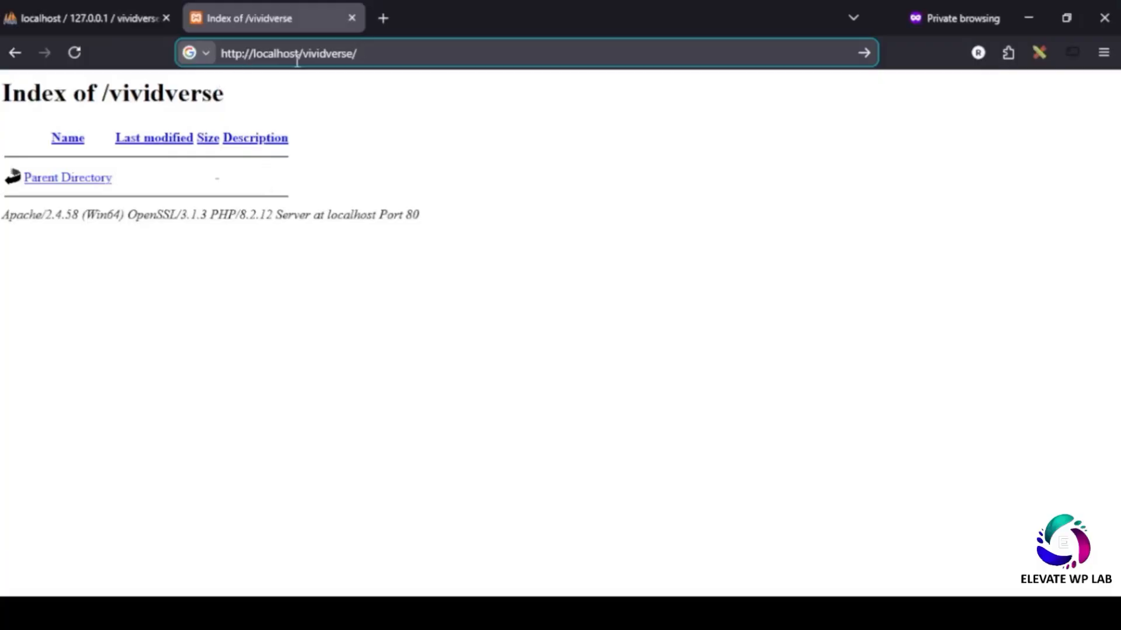
- Reload localhost/vividverse/ and continue setup in English (United States)
click(376, 52)
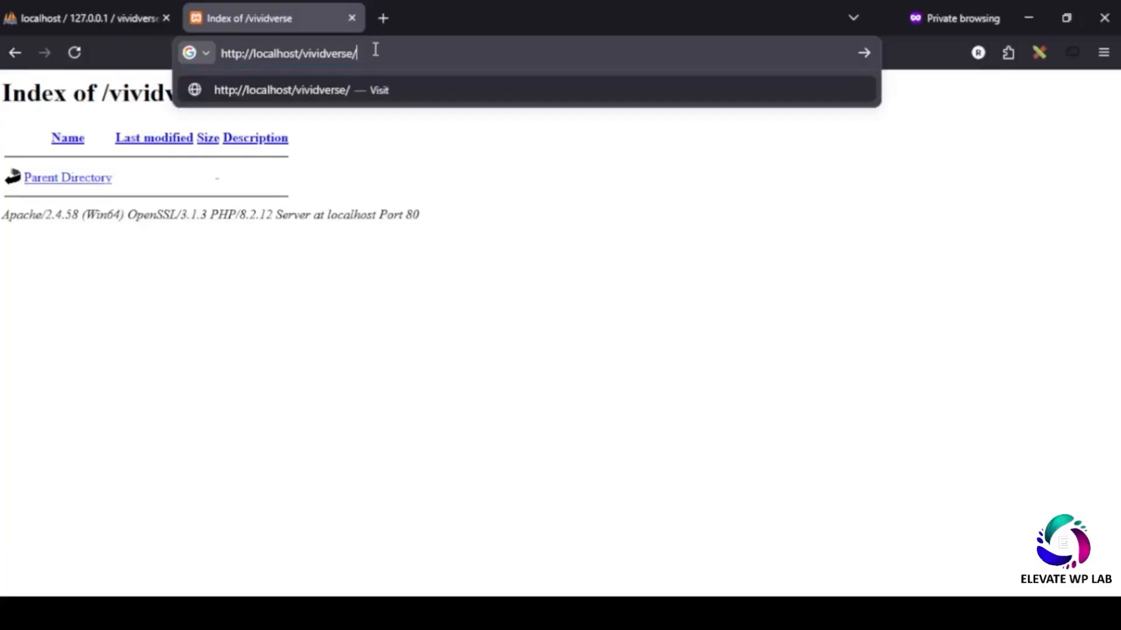
key(Return)
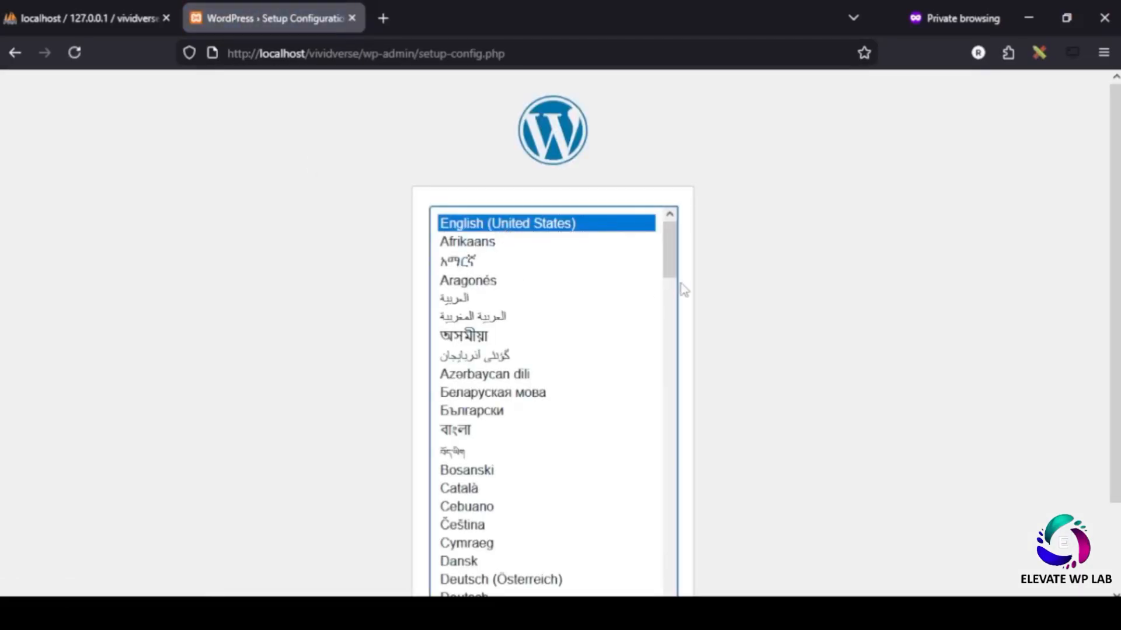
scroll(684, 290, down, 2)
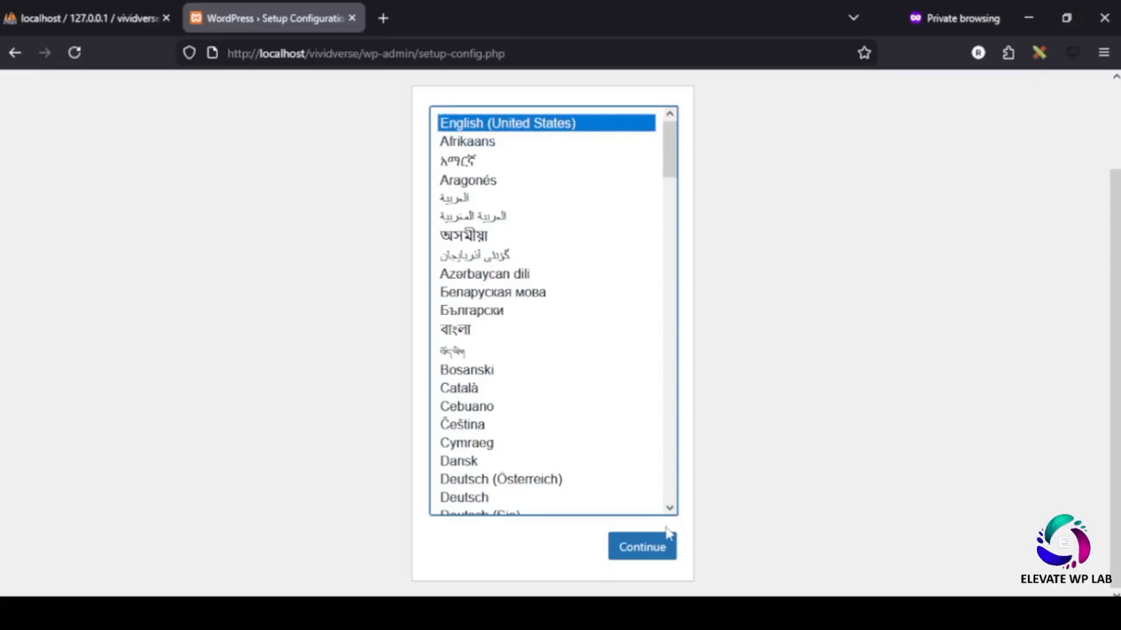
click(649, 547)
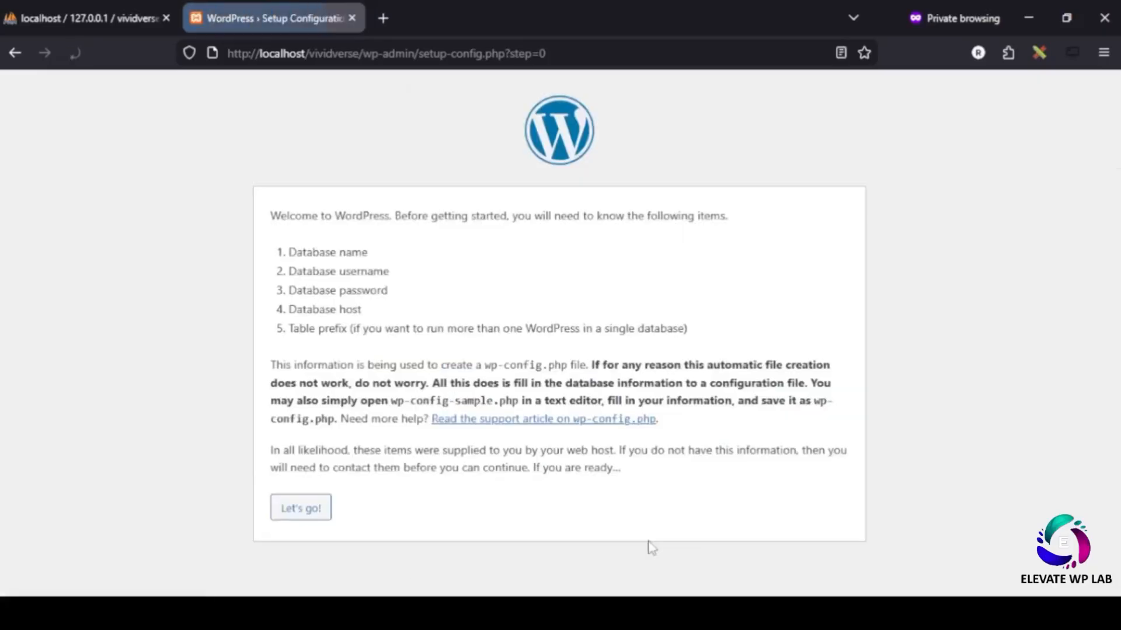
- Read the required database details on the welcome page, then proceed with Let's go!
drag(272, 214, 758, 220)
drag(290, 250, 396, 256)
drag(316, 269, 392, 269)
drag(313, 288, 388, 290)
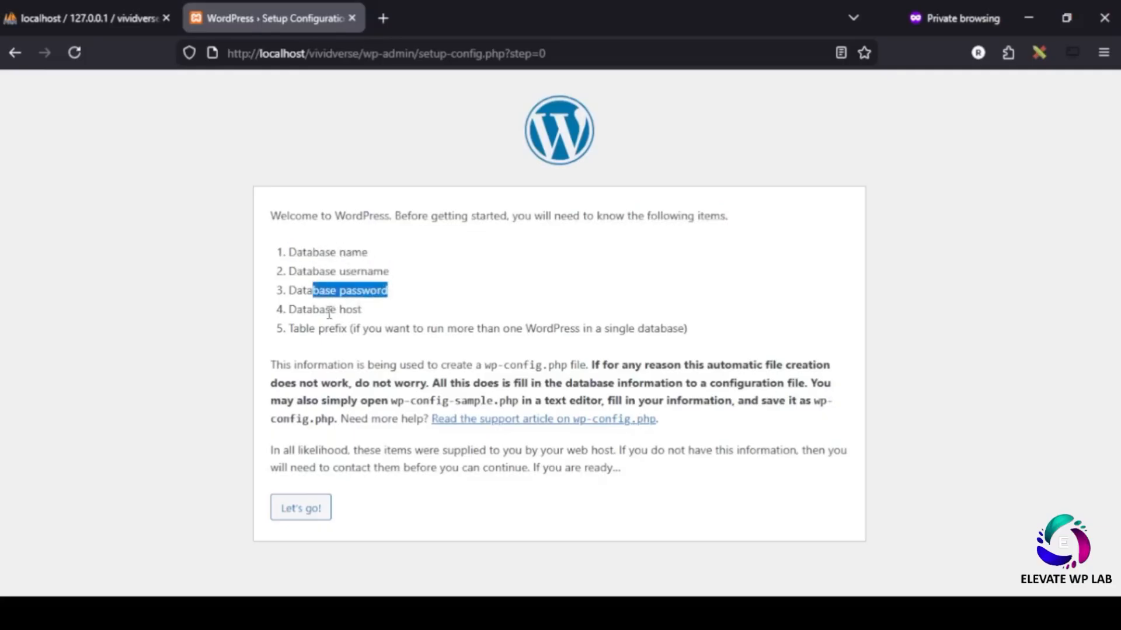
drag(321, 310, 368, 310)
drag(286, 252, 402, 321)
click(459, 283)
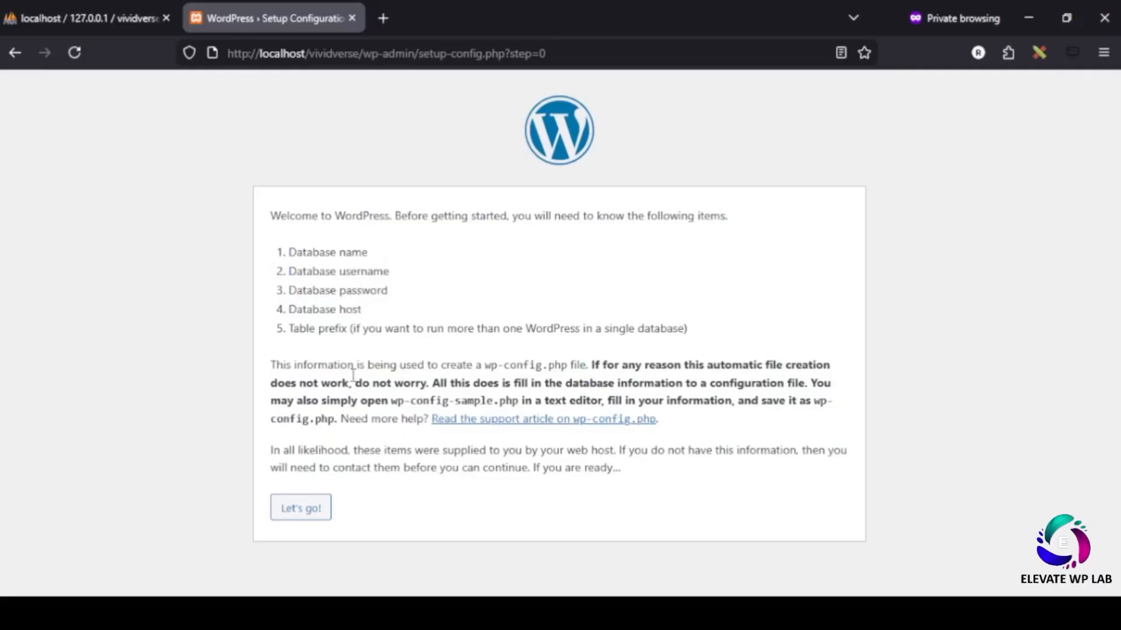
click(298, 511)
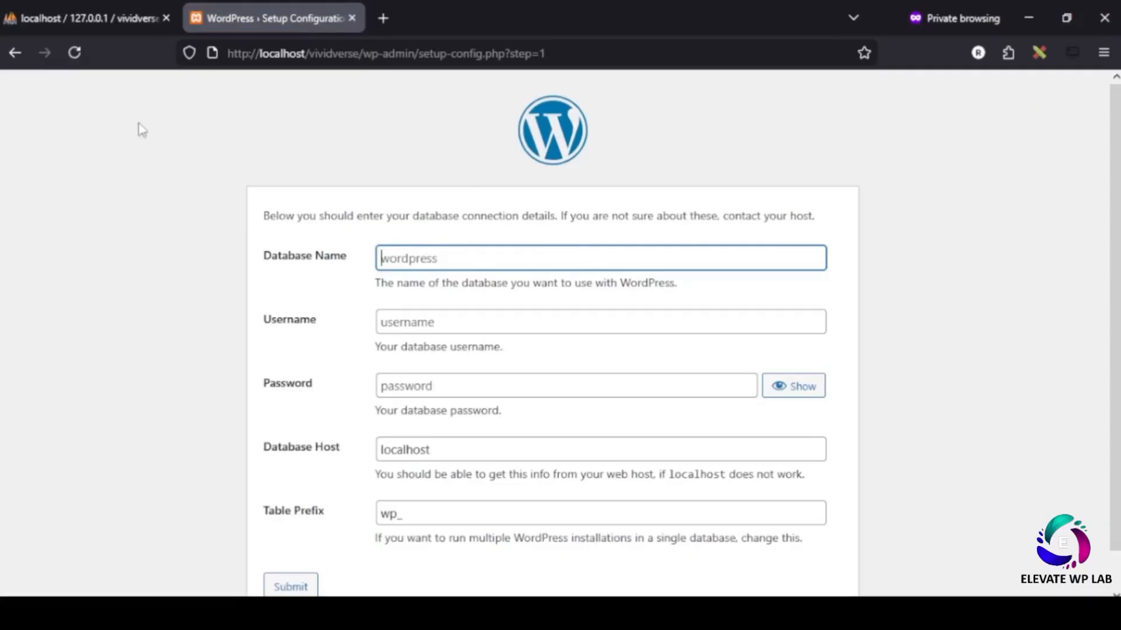
- Enter database name vividverse and username root, submit, and run the installation
click(88, 18)
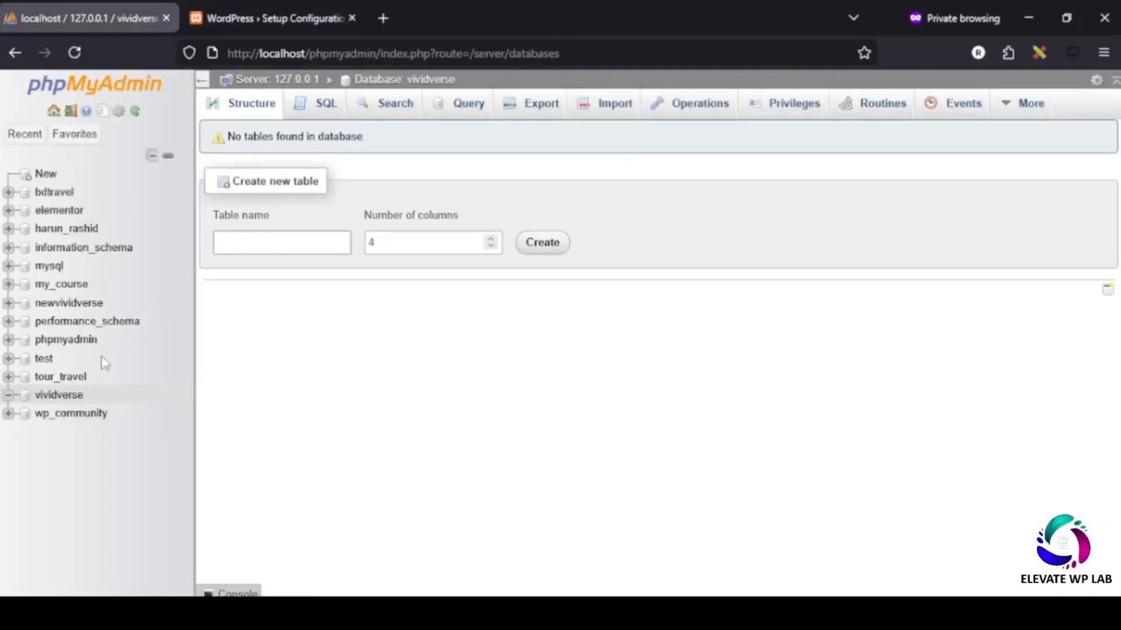
click(321, 32)
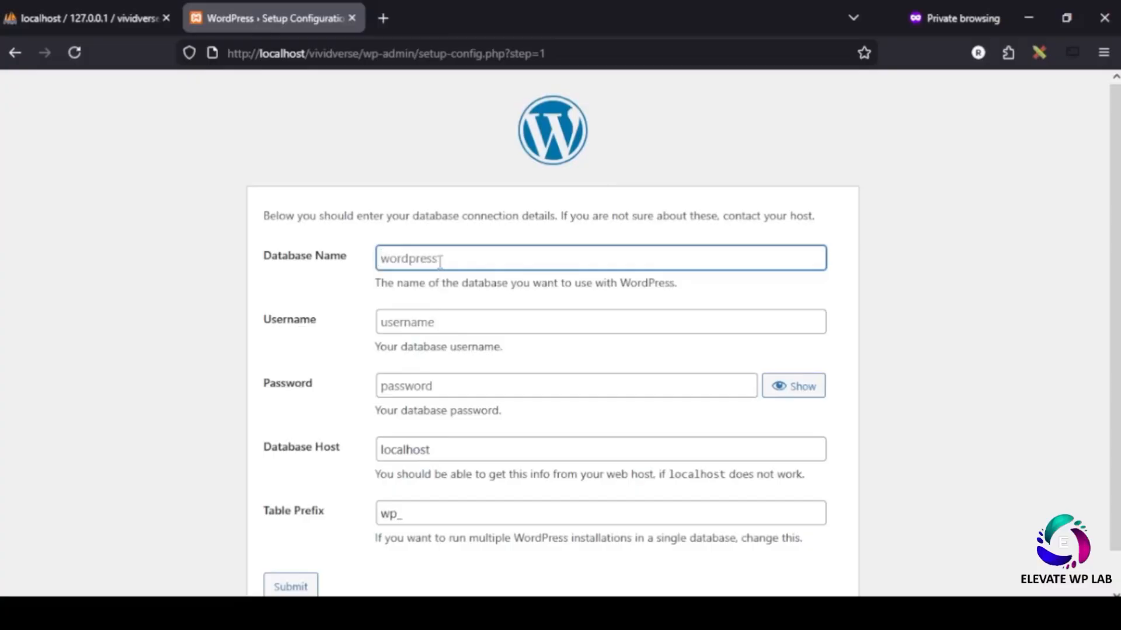
text(vividverse)
click(430, 323)
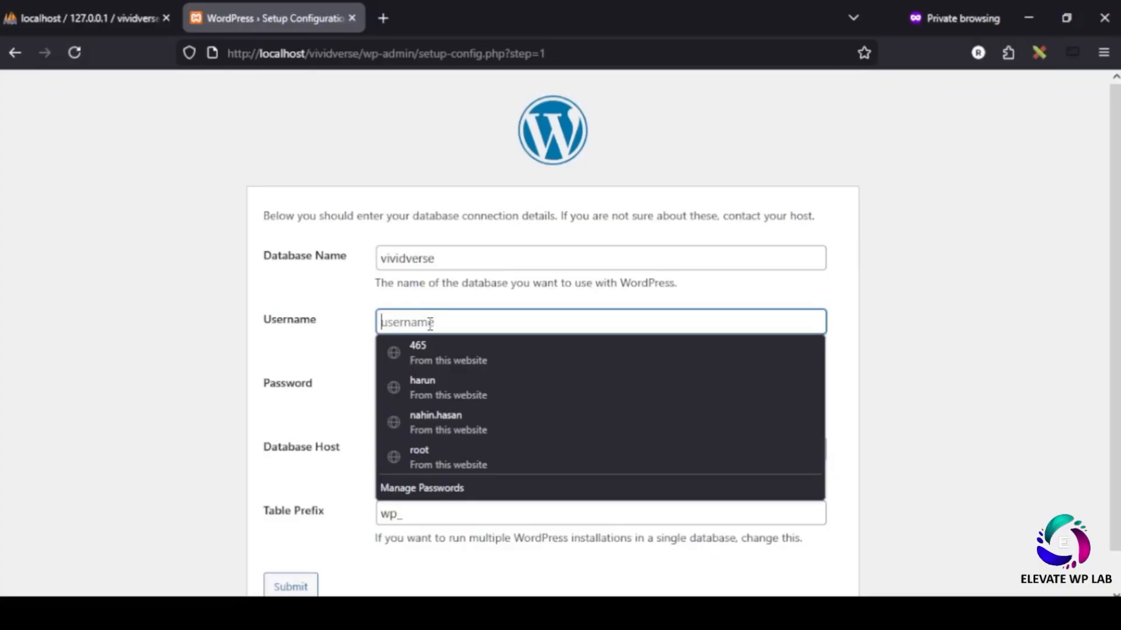
text(r)
click(420, 350)
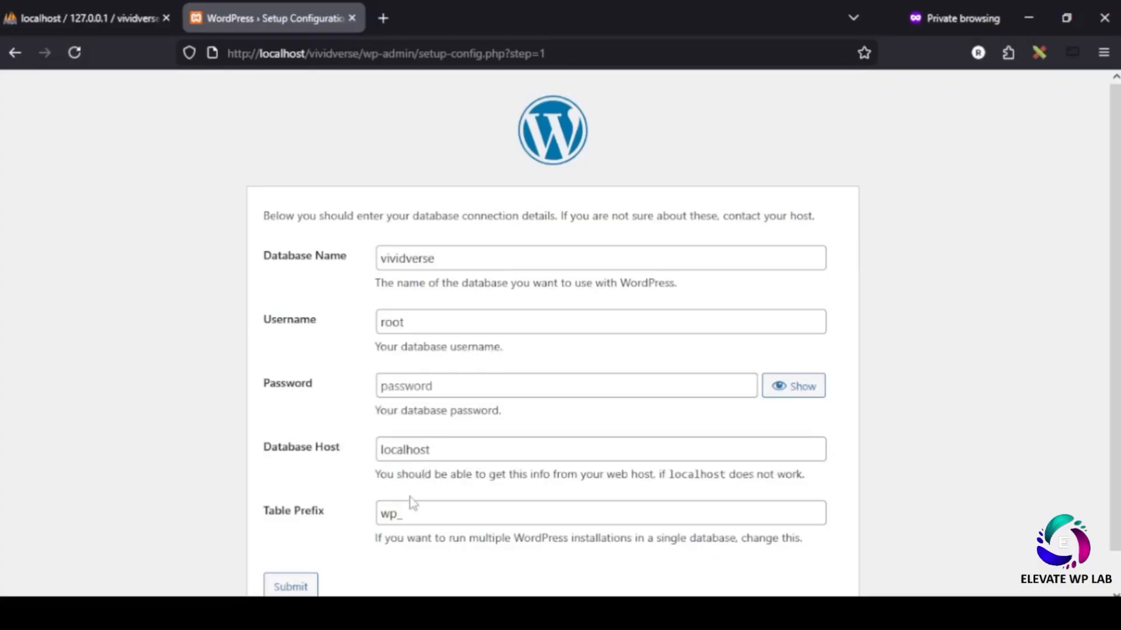
click(286, 586)
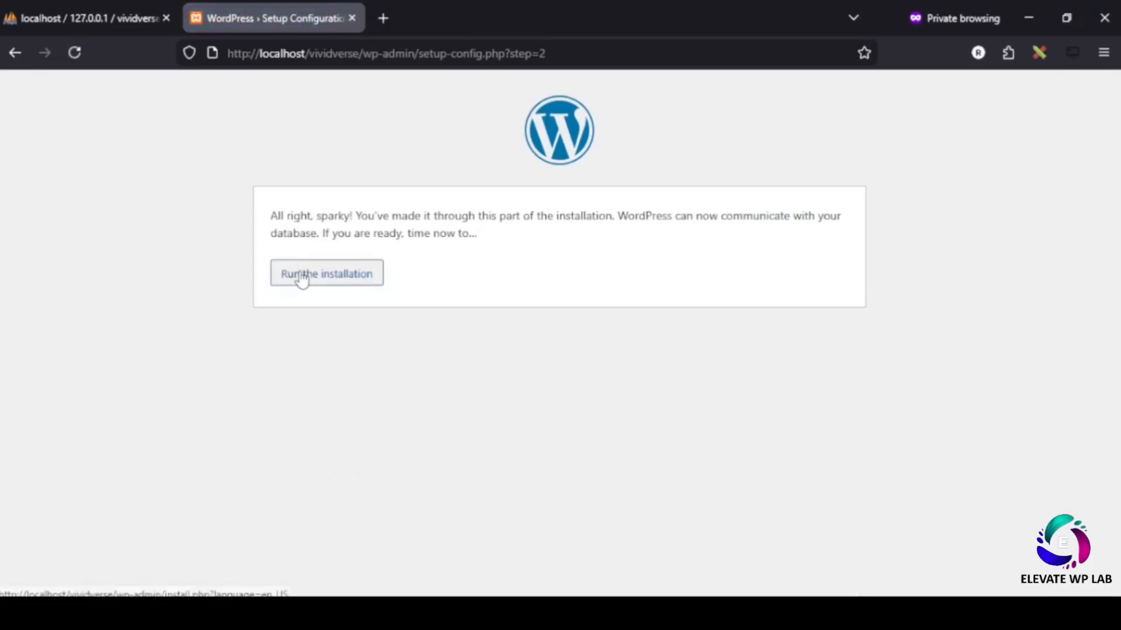
click(301, 279)
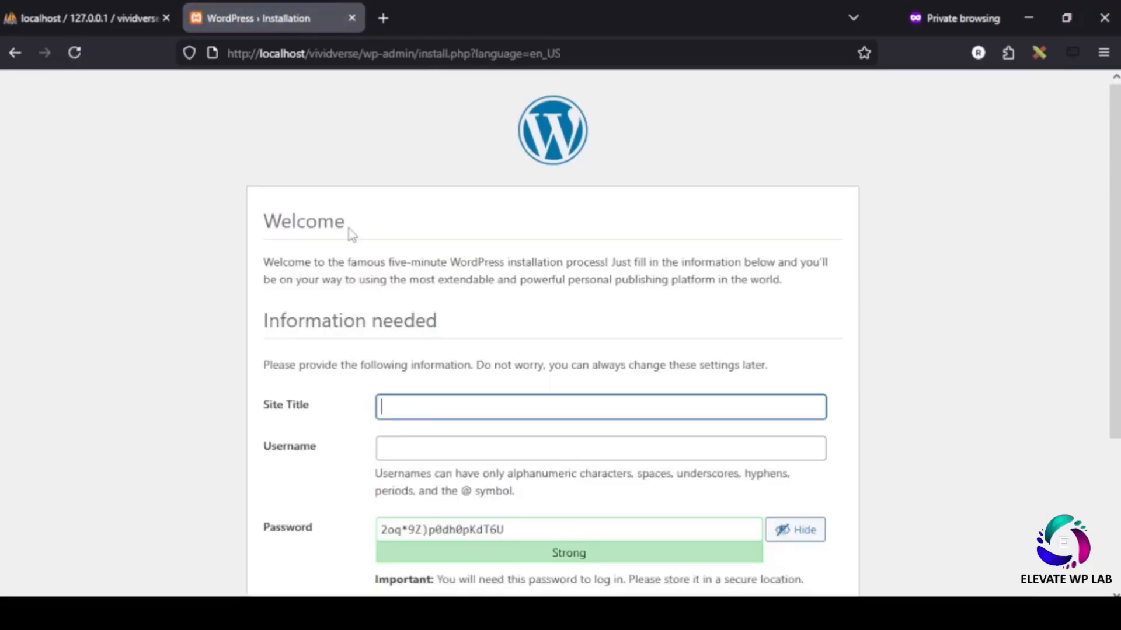
- Enter site title 'vividverse' and the admin username
drag(350, 233, 611, 258)
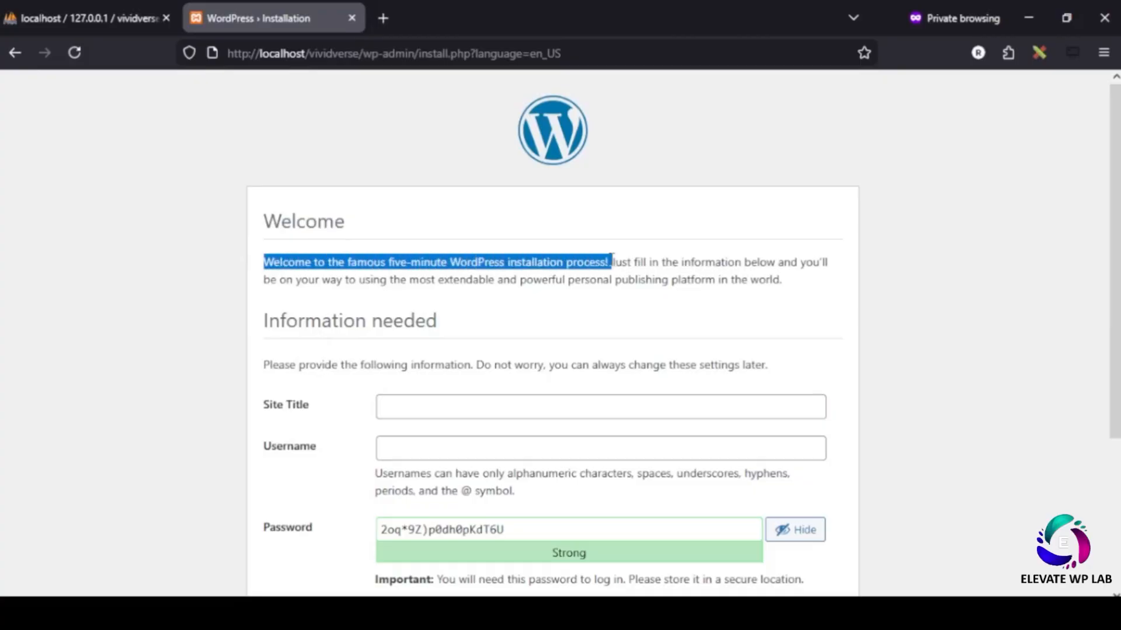
click(396, 404)
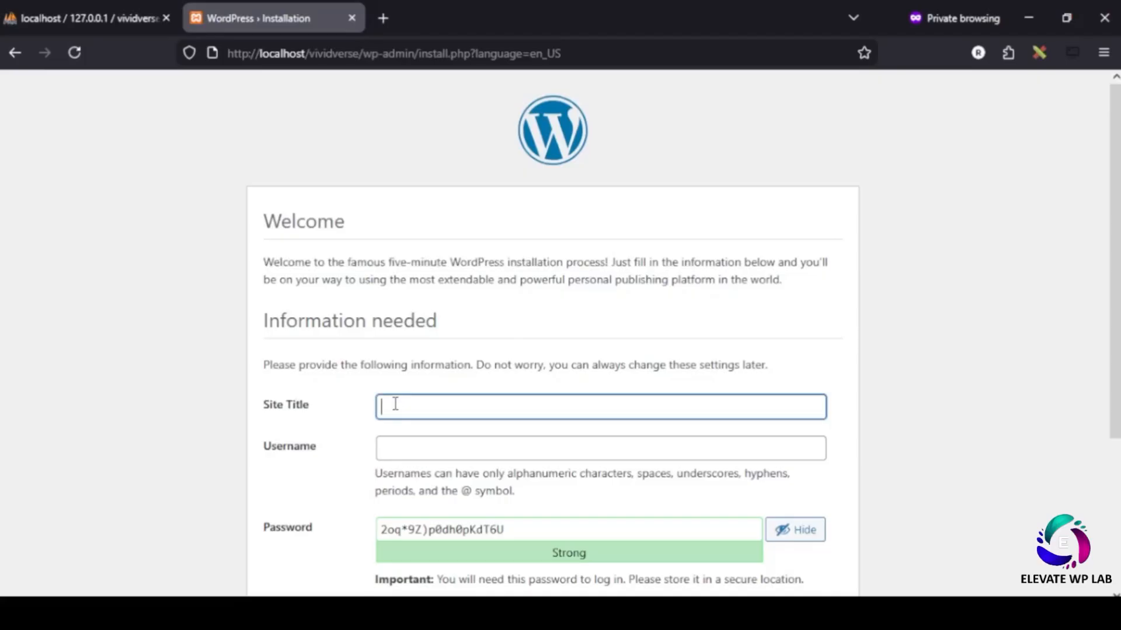
text(vividverse)
click(442, 459)
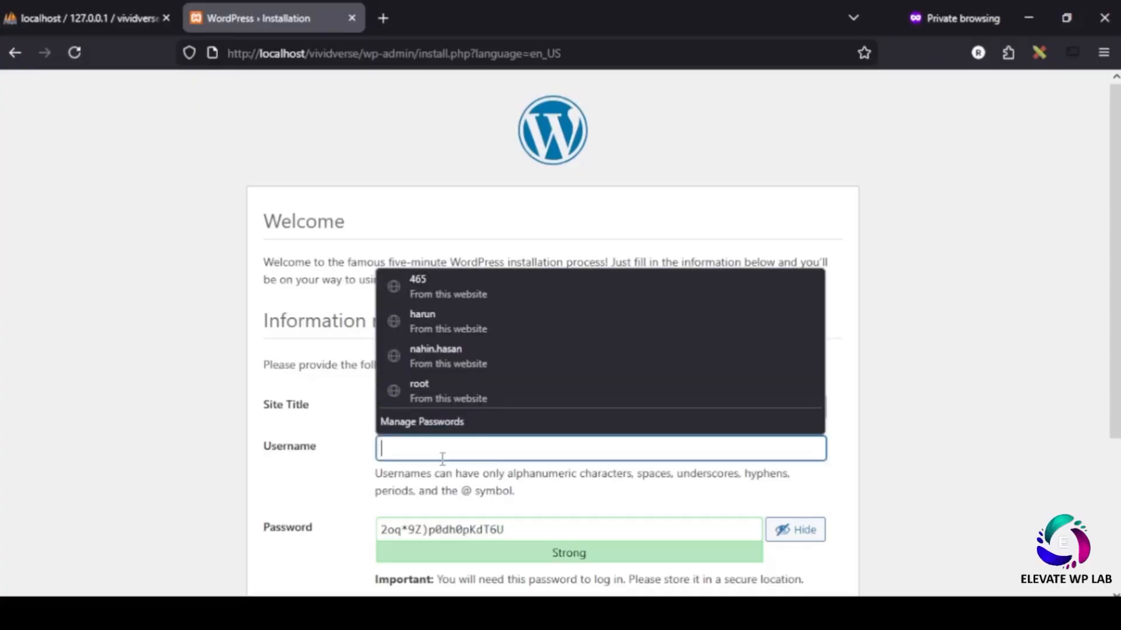
text(Harun)
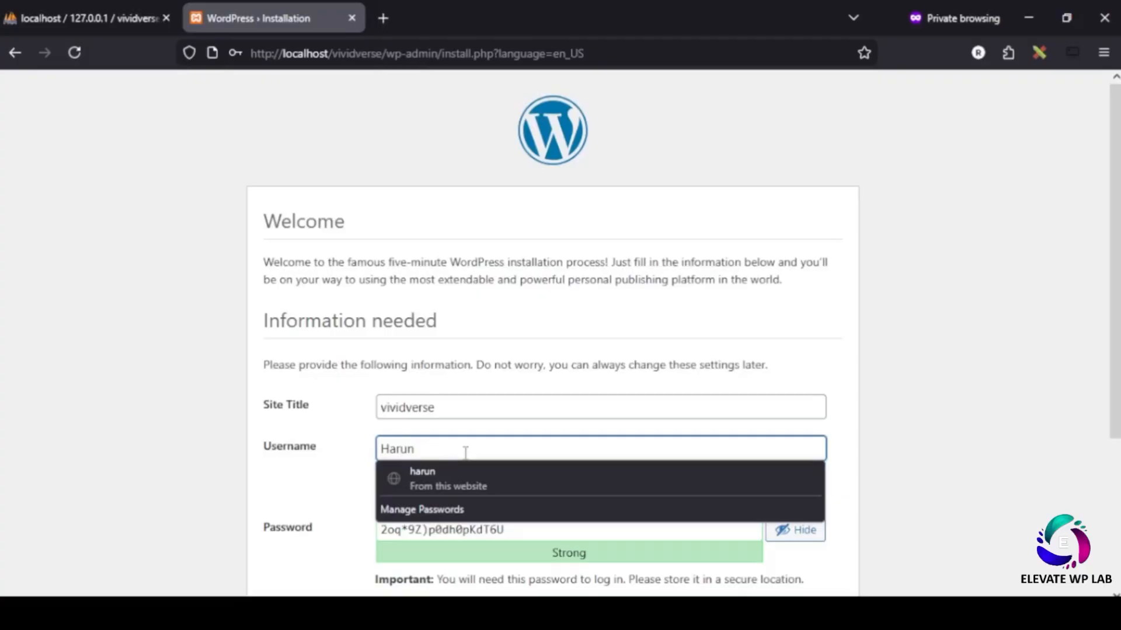
click(203, 446)
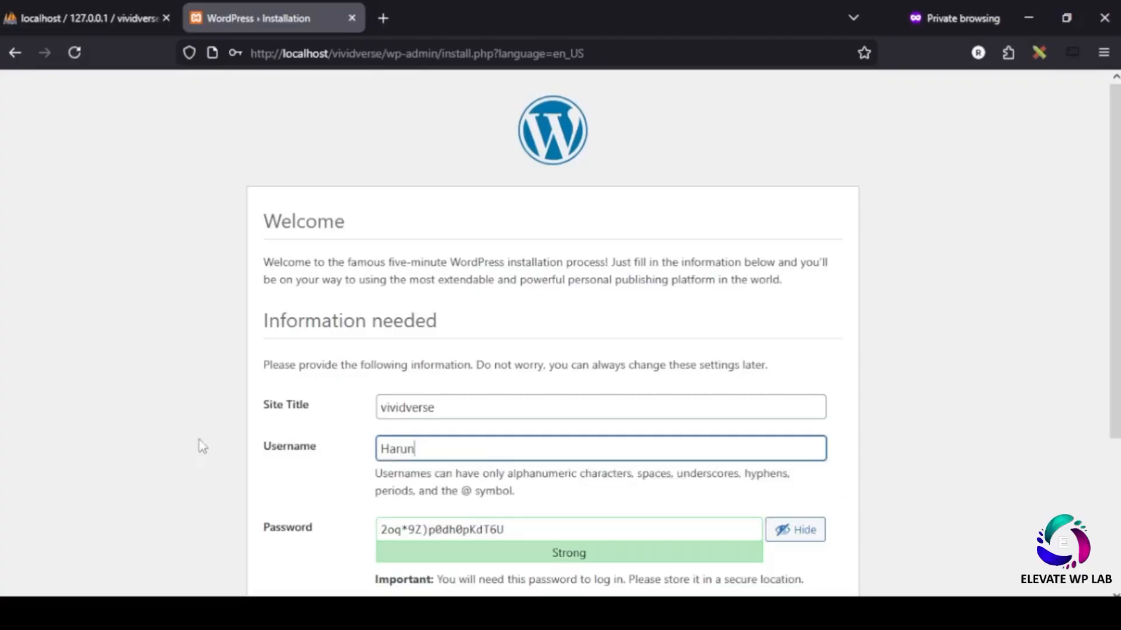
- Replace the generated password with a custom weak password and confirm using it
drag(553, 528, 193, 515)
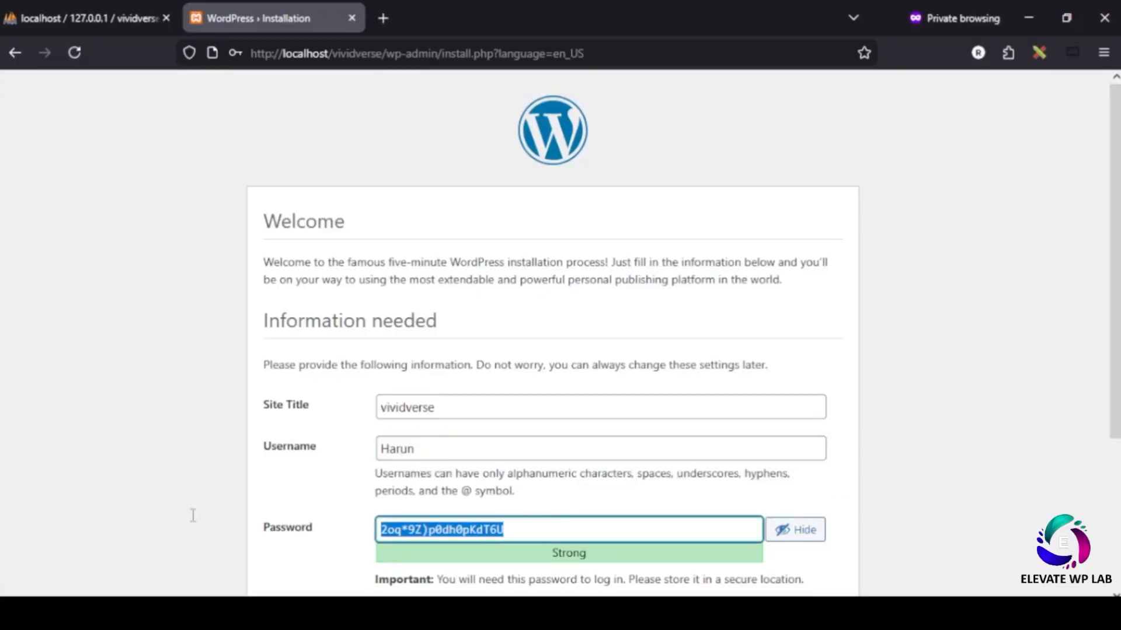
text(R)
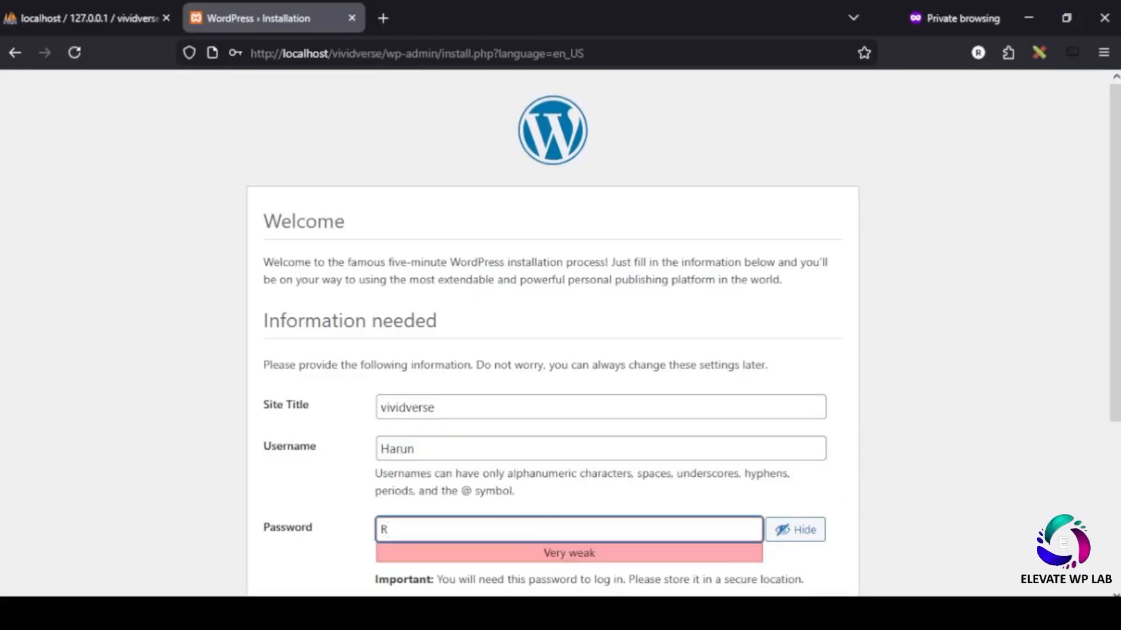
click(798, 530)
click(397, 531)
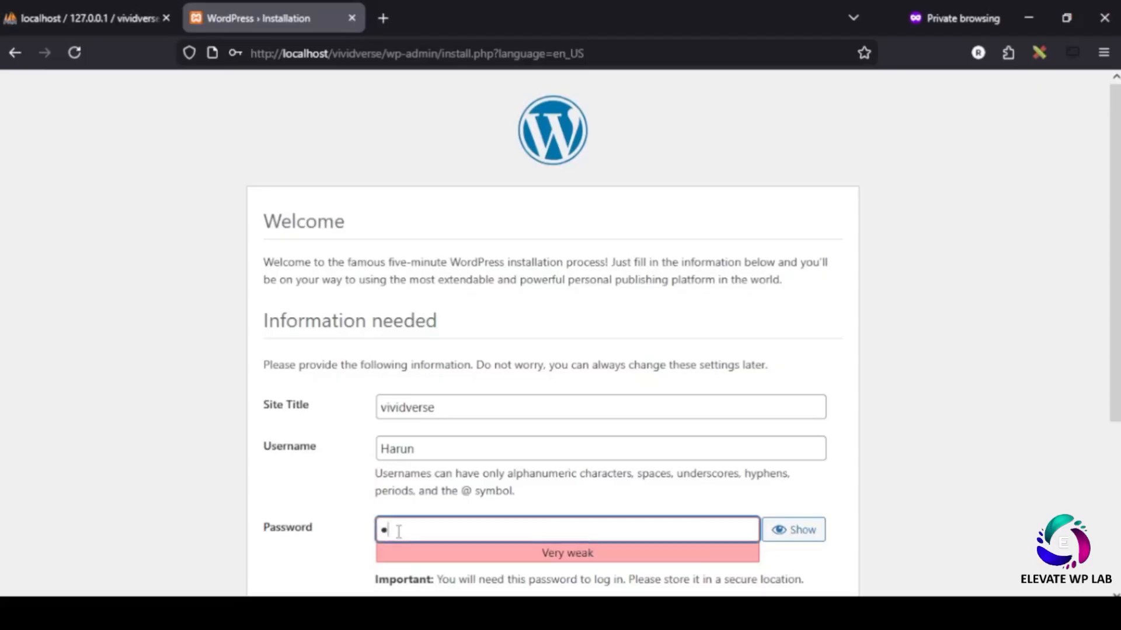
text(********)
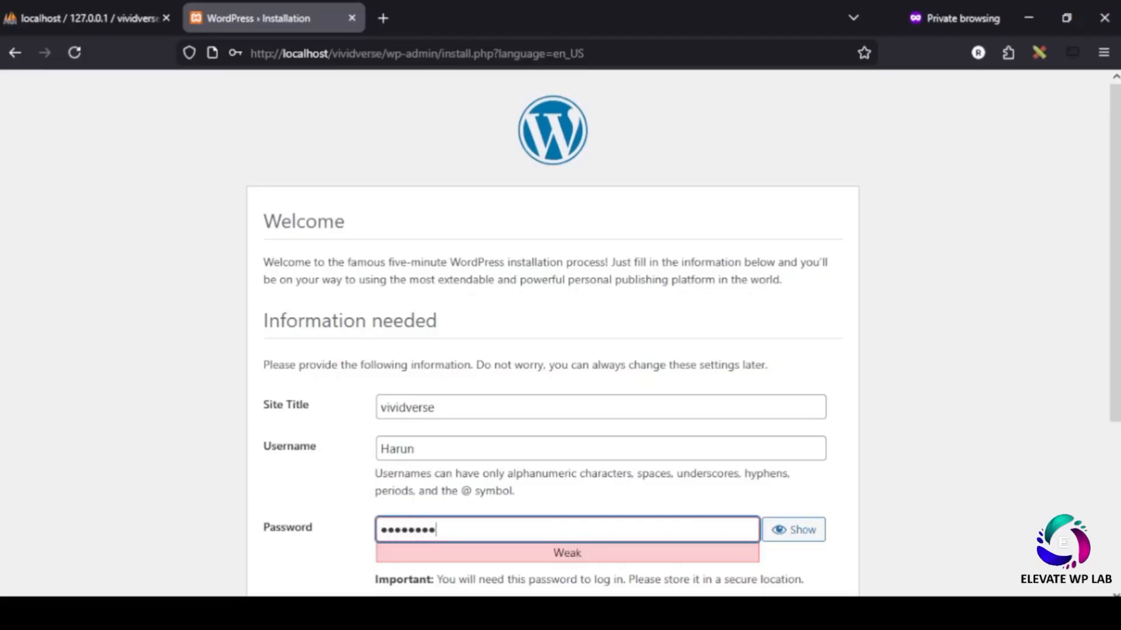
scroll(572, 495, down, 3)
click(345, 385)
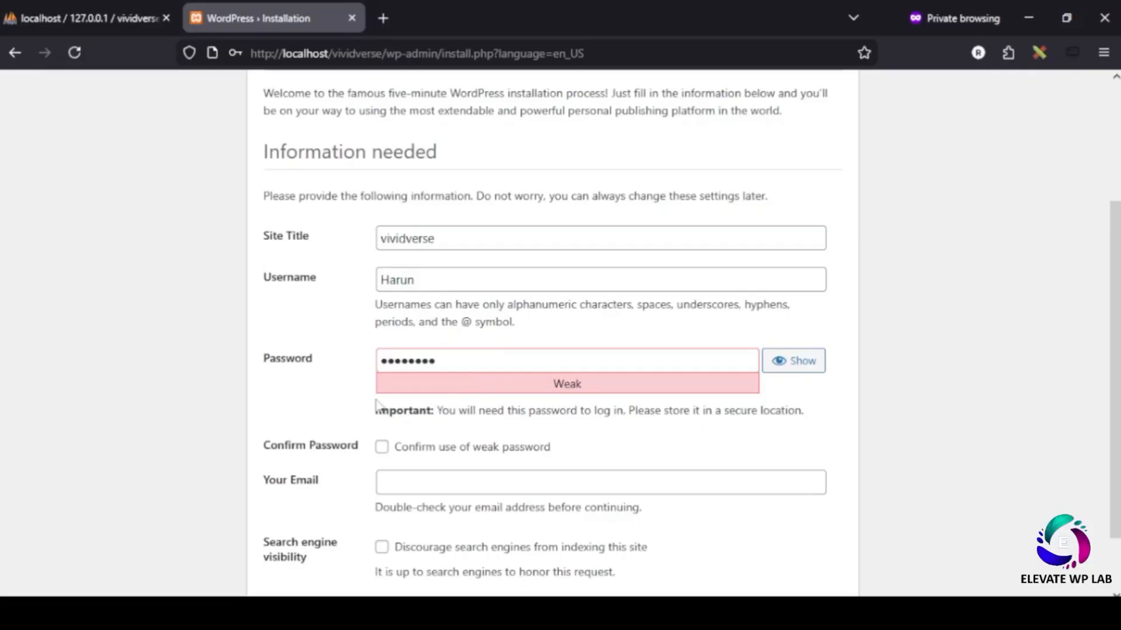
click(382, 447)
- Enter the admin e-mail address and install WordPress
click(413, 478)
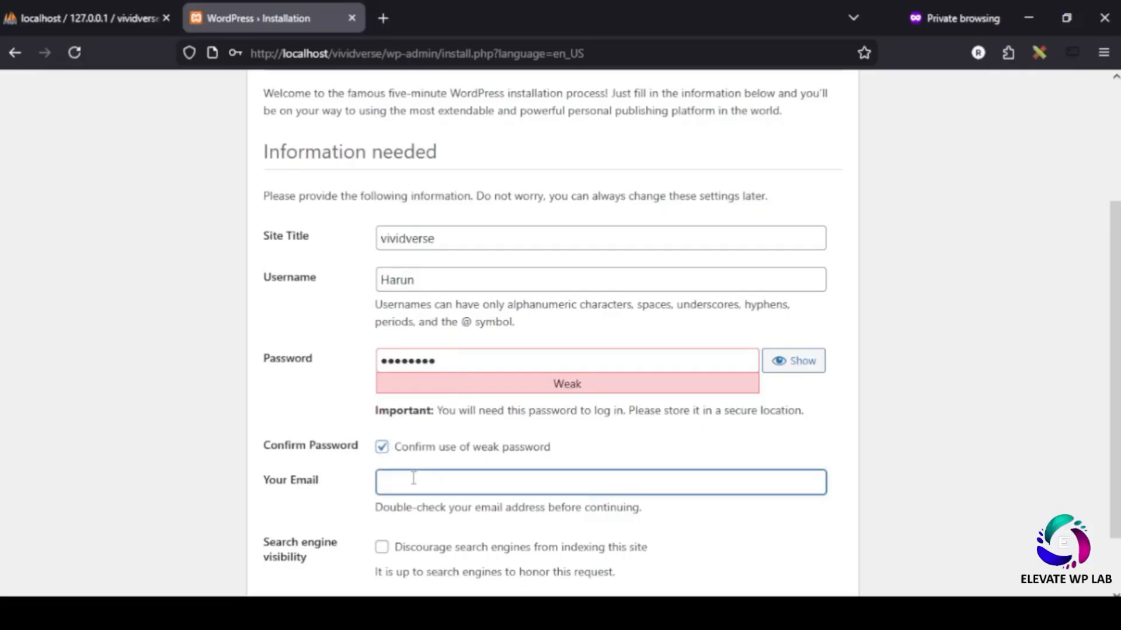
scroll(350, 490, down, 2)
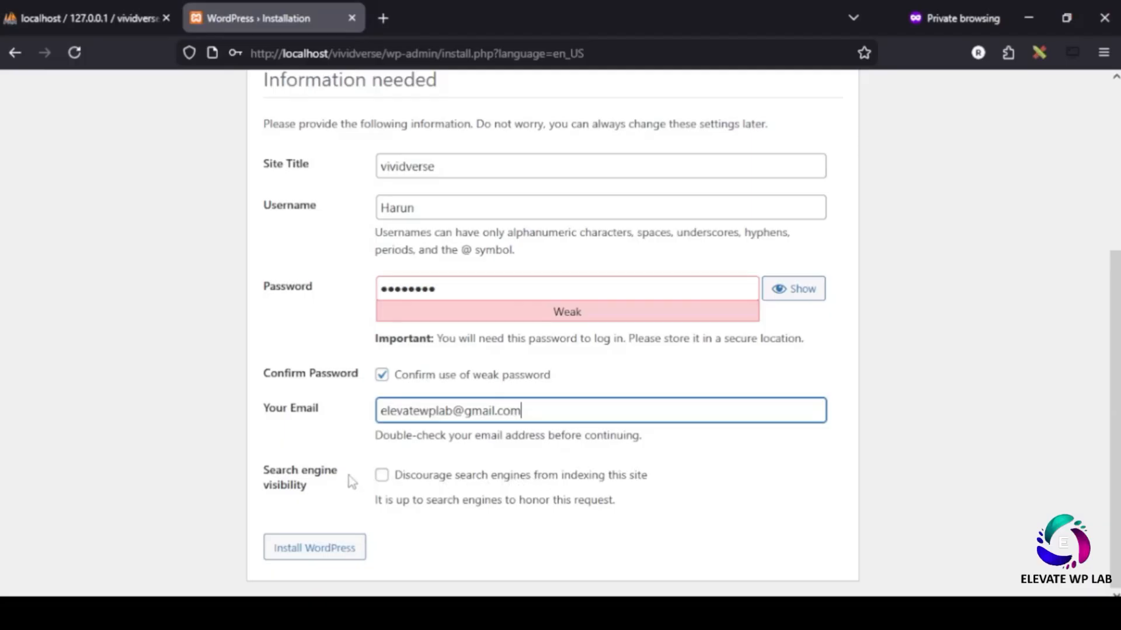
drag(314, 486, 279, 472)
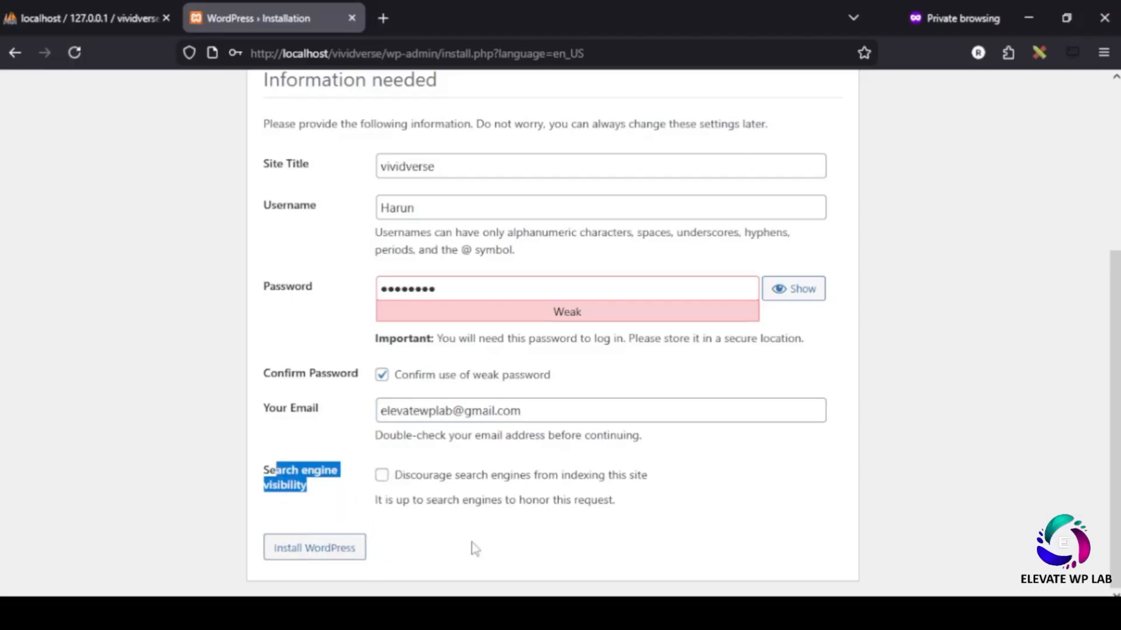
click(332, 553)
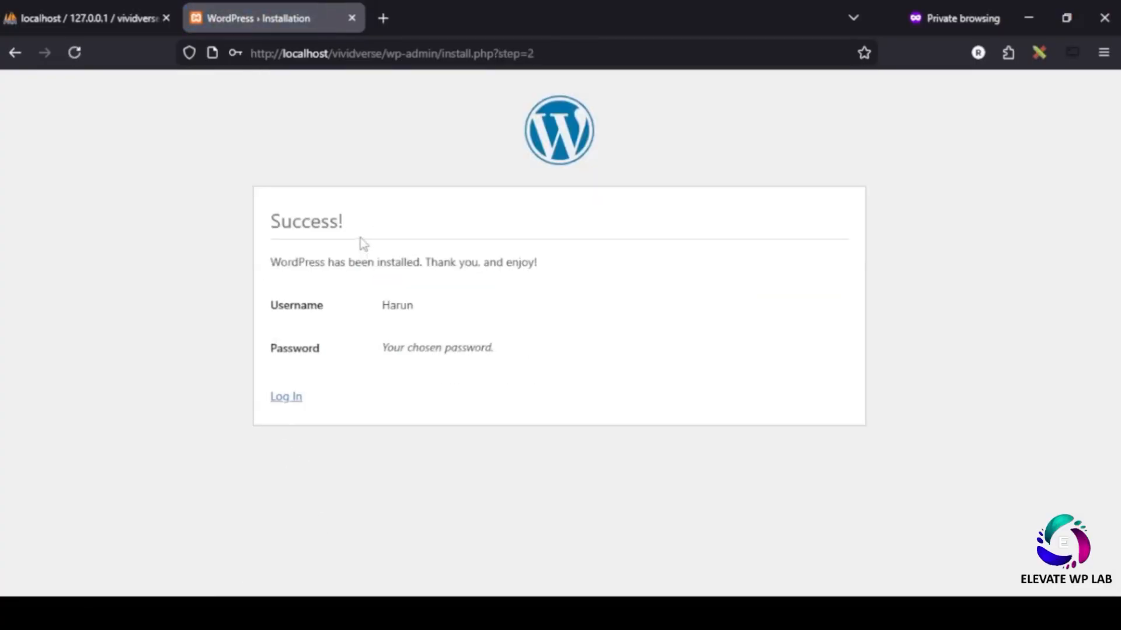
- Log in at wp-login.php with the admin username and password, then dismiss the Welcome panel
drag(346, 221, 282, 223)
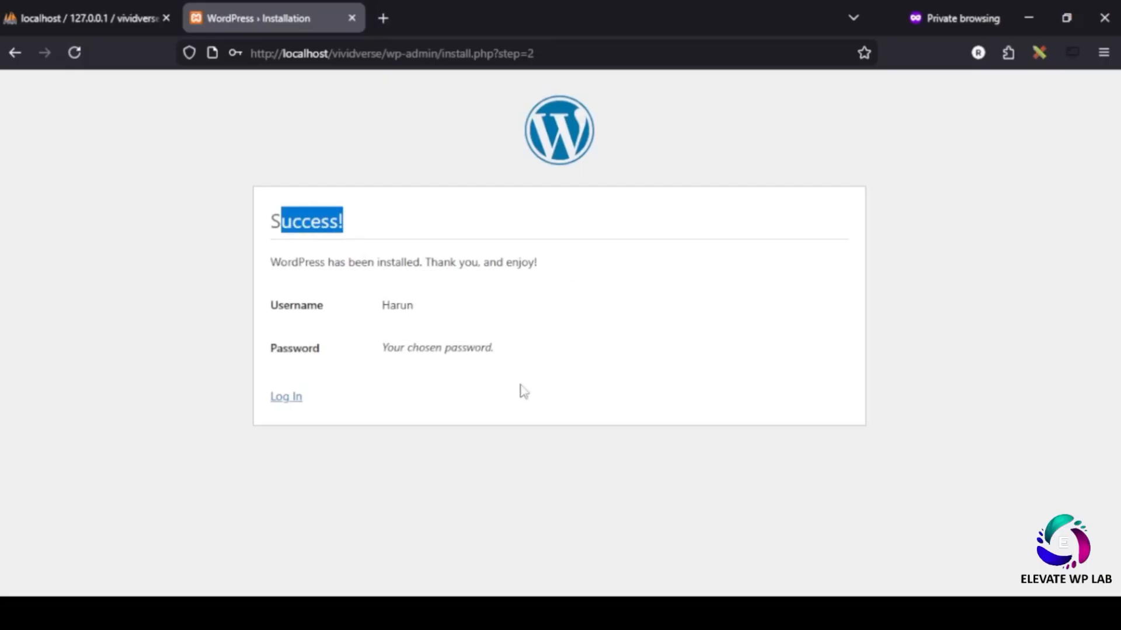
click(282, 401)
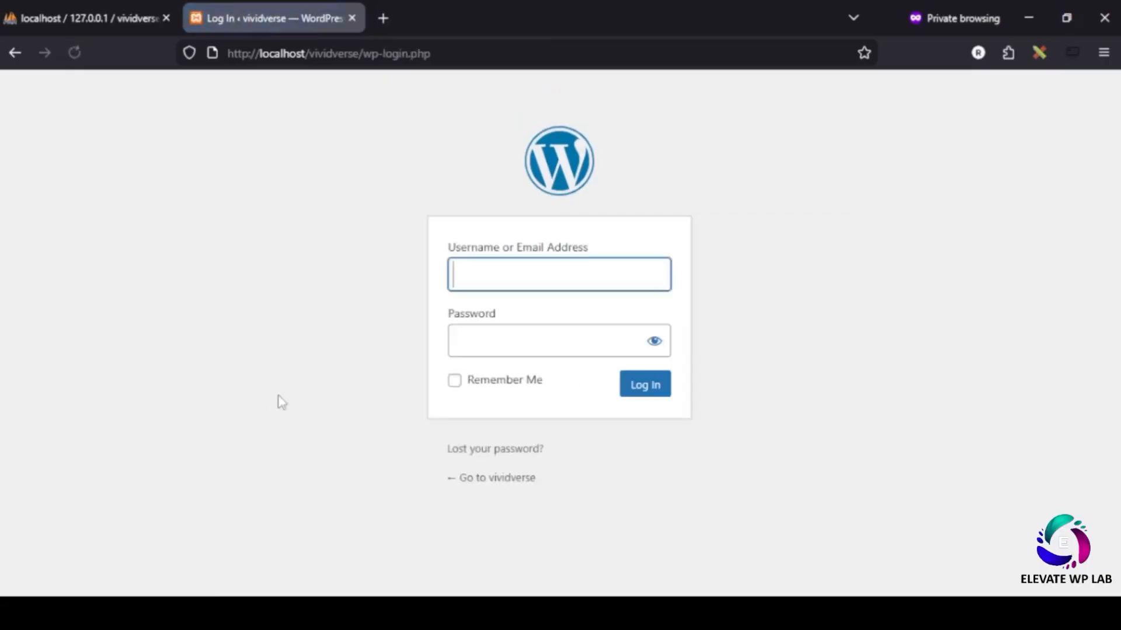
click(588, 265)
click(580, 278)
click(540, 279)
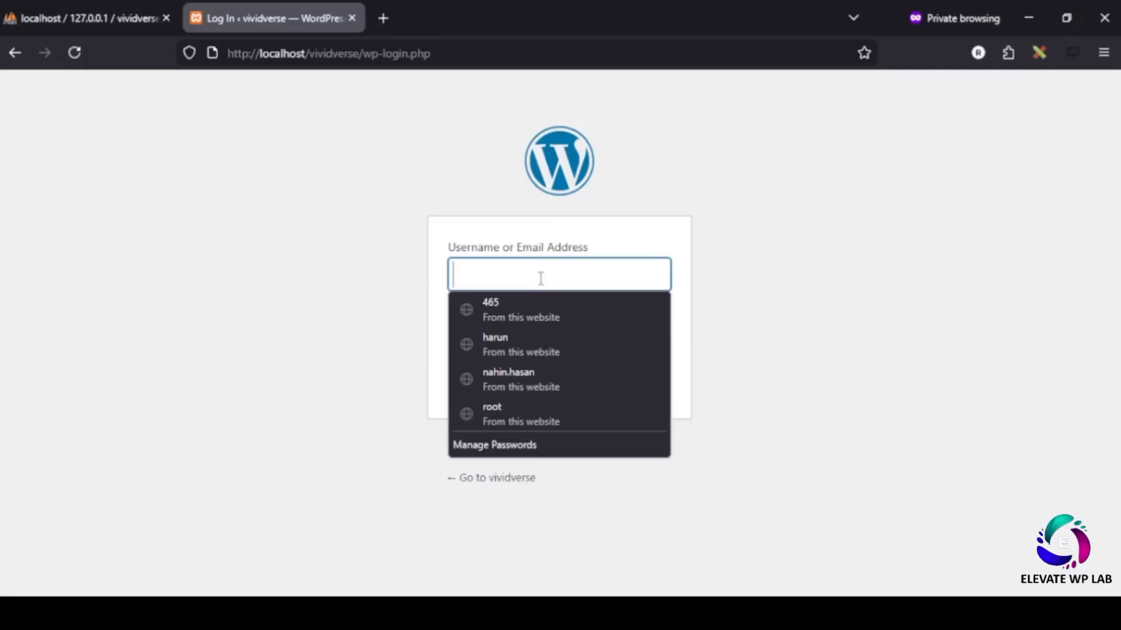
text(H)
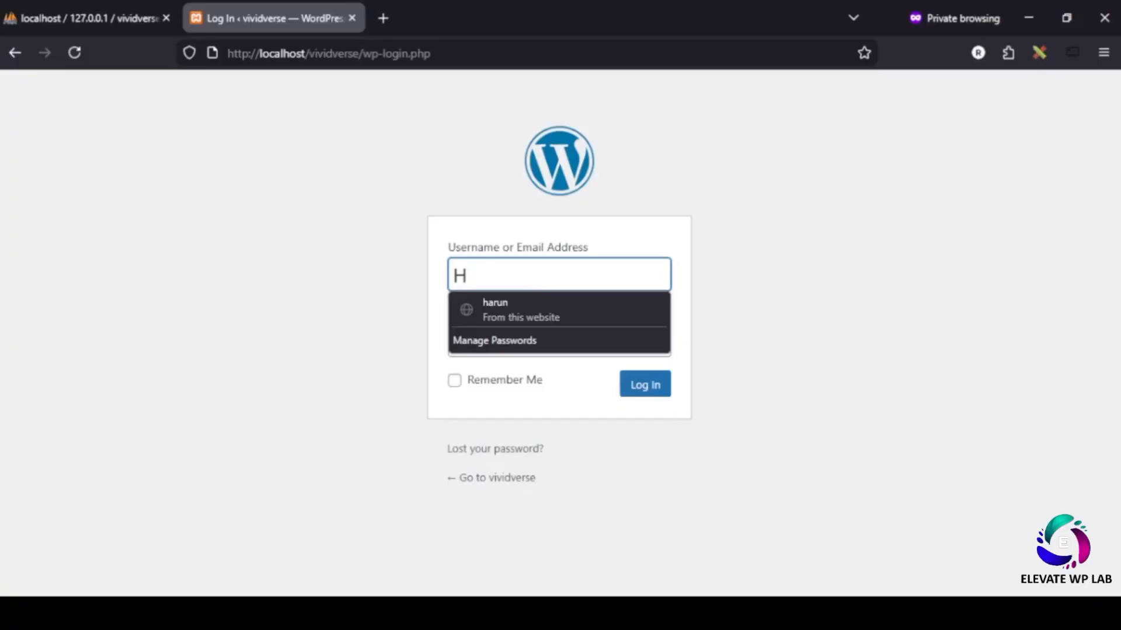
text(arun)
click(593, 331)
text(1)
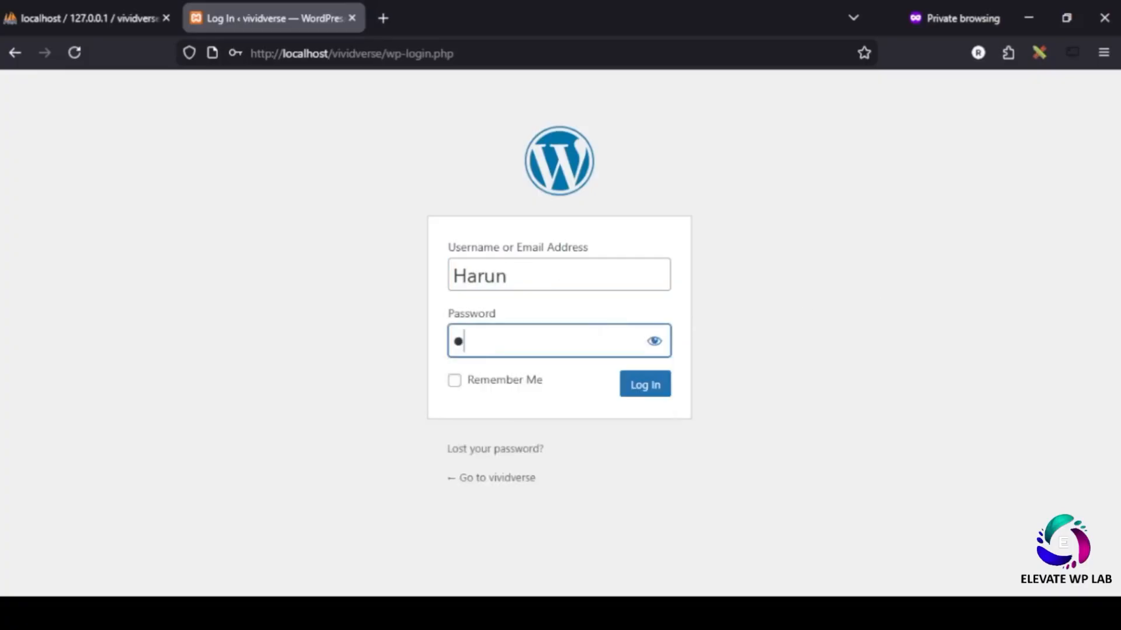
text(2345678)
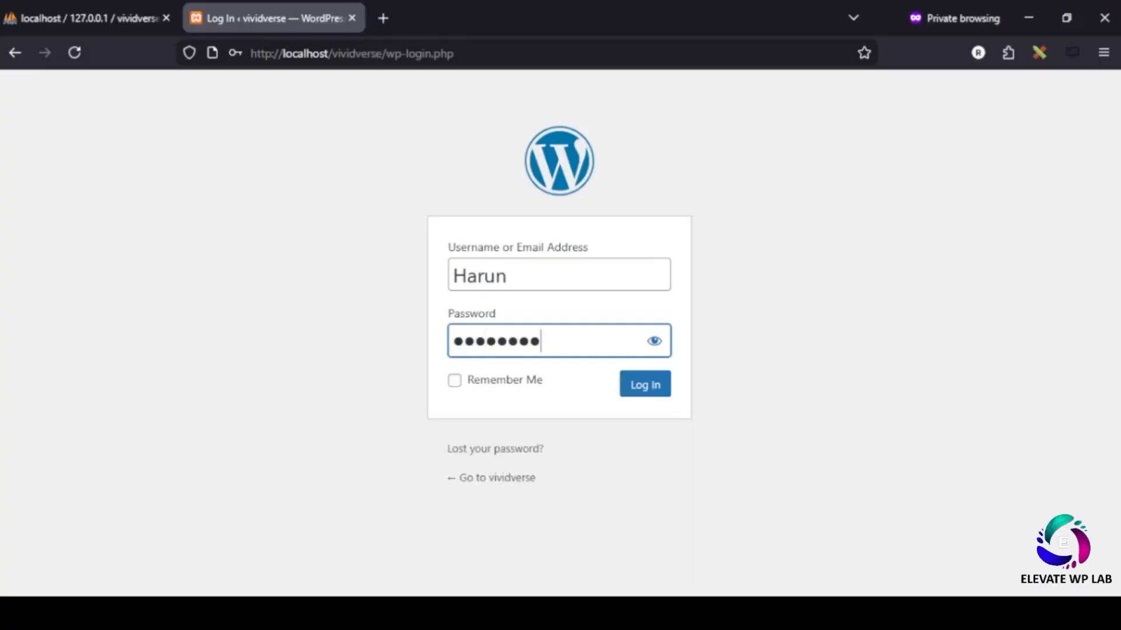
key(Return)
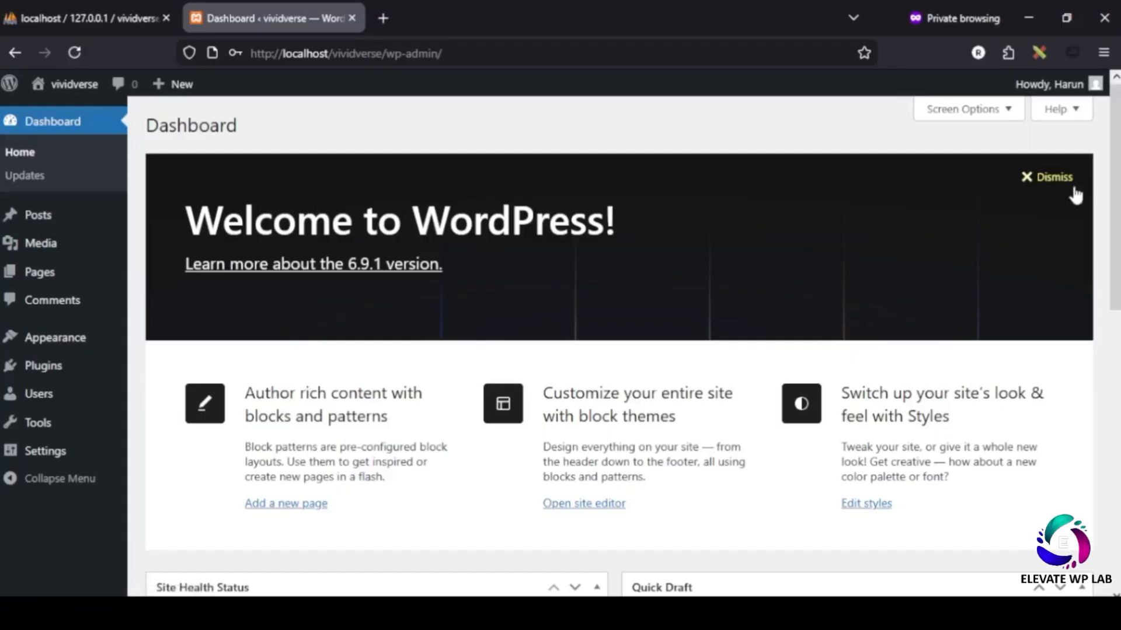
click(1039, 181)
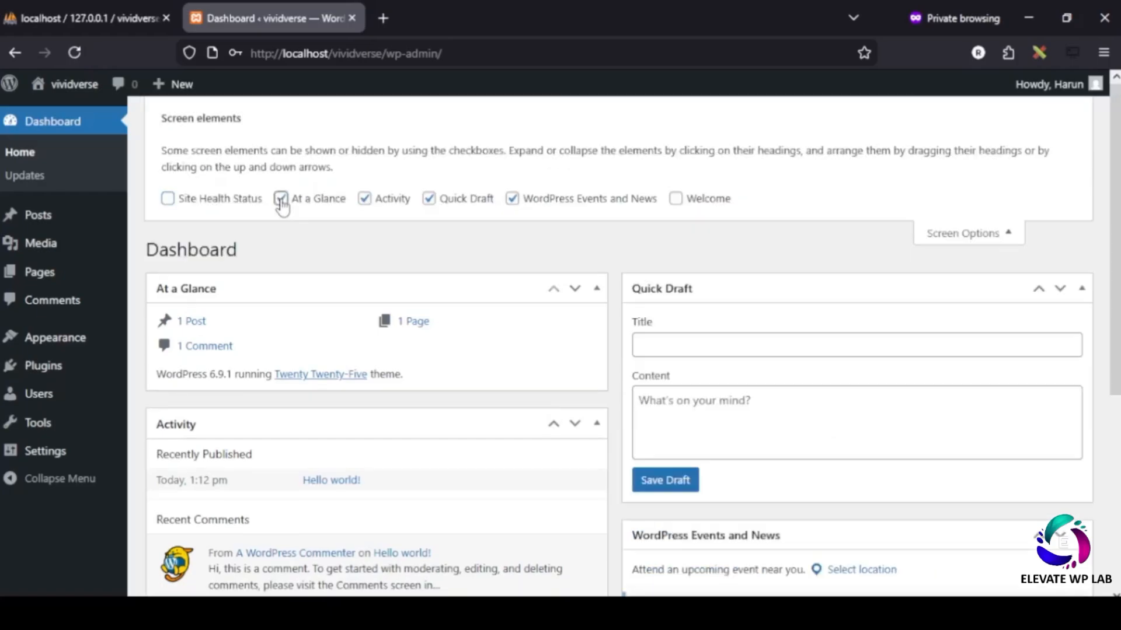
- Uncheck At a Glance, Activity, Quick Draft and WordPress Events and News in Screen Options
click(281, 199)
click(364, 198)
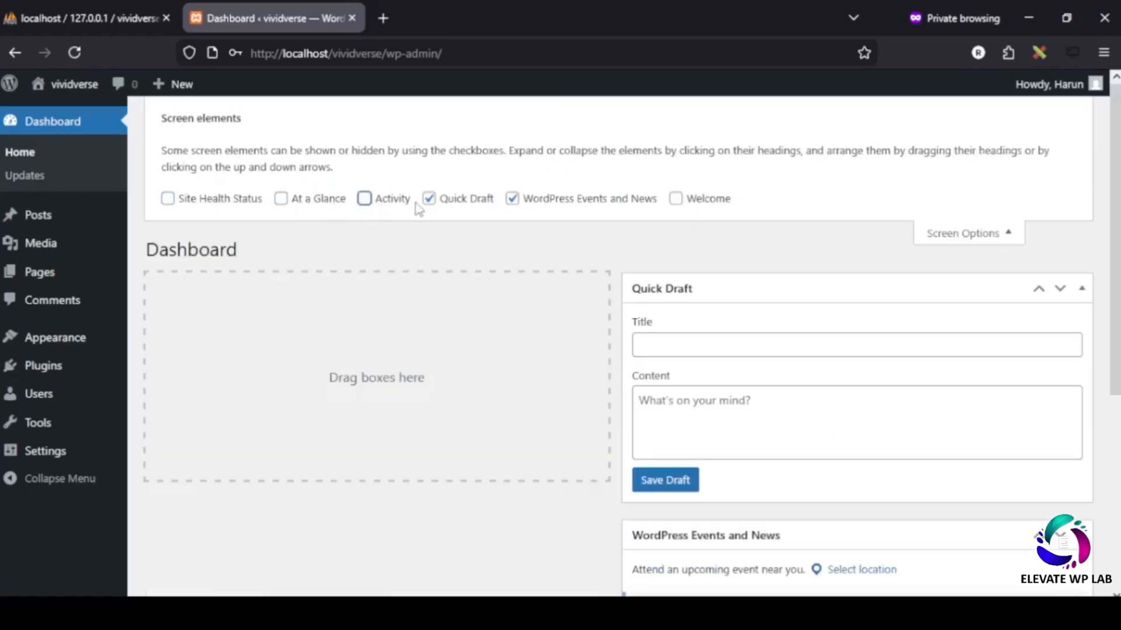
click(428, 199)
click(511, 199)
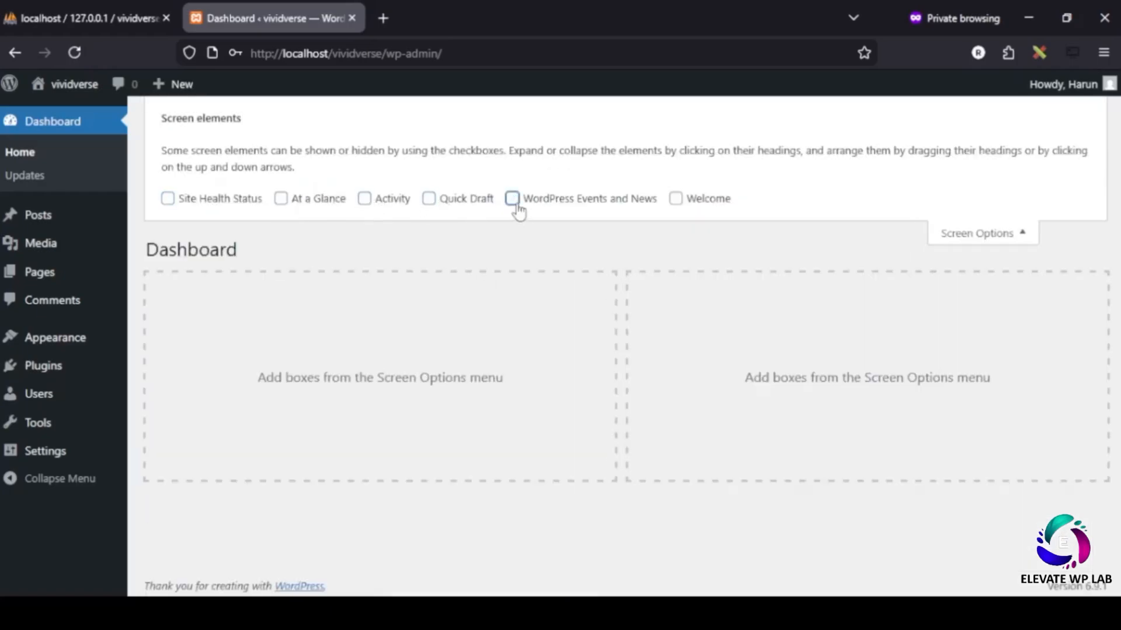
click(1018, 237)
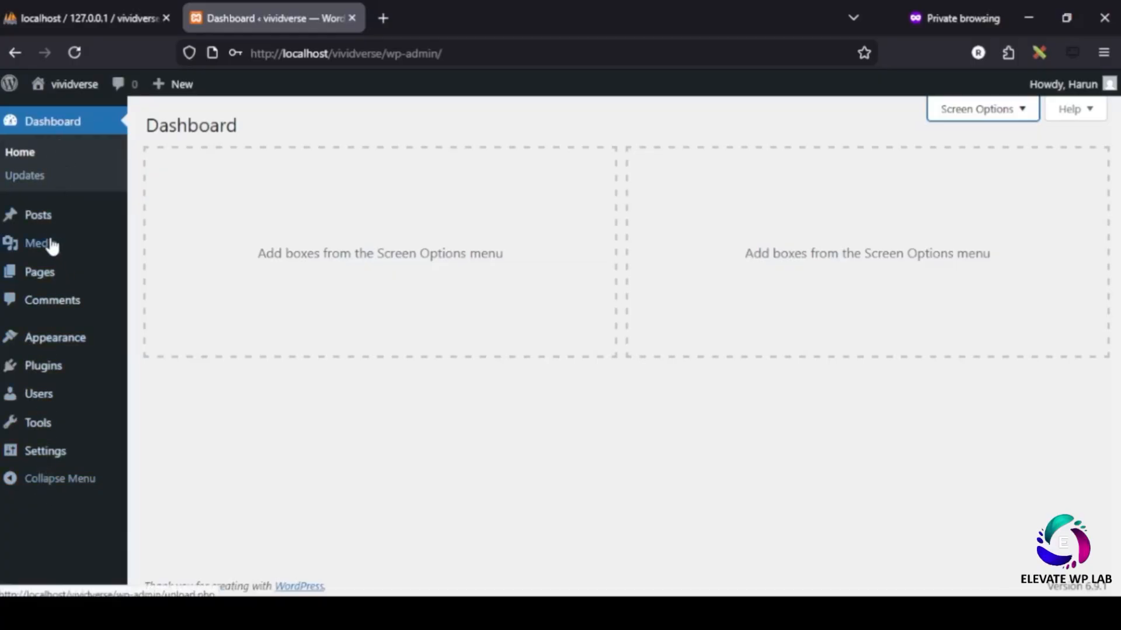
mouse_move(45, 230)
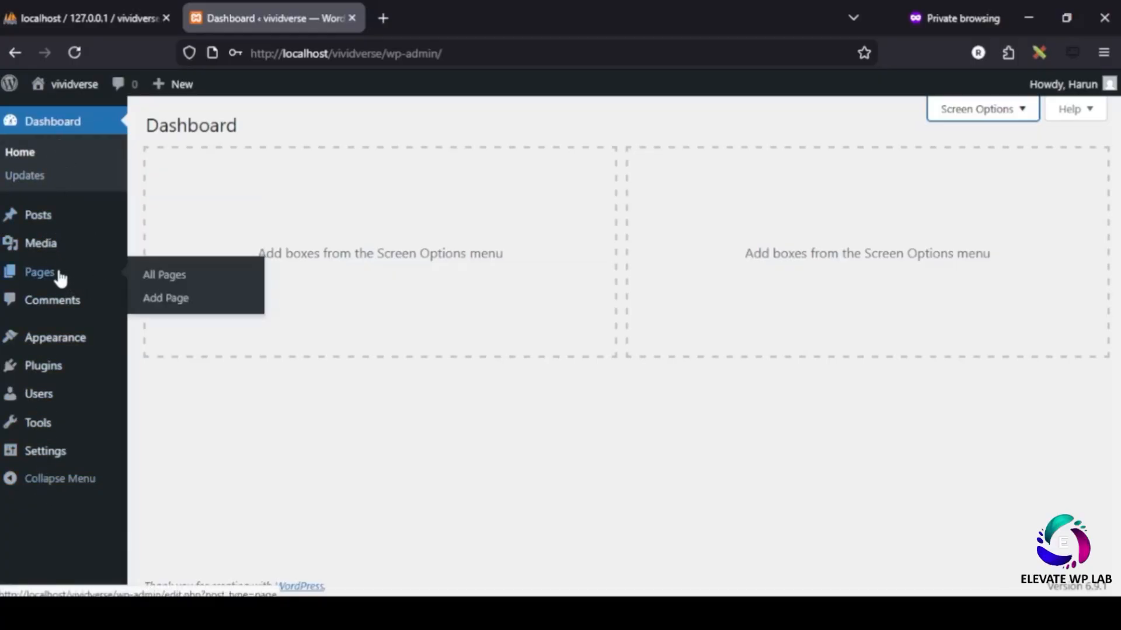
mouse_move(57, 357)
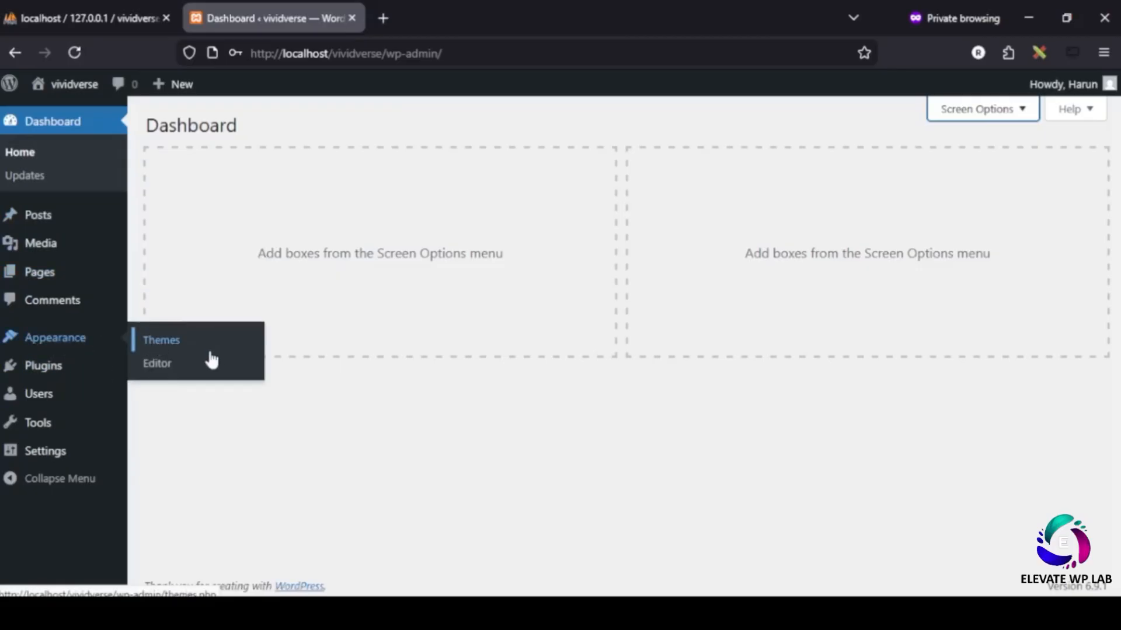
mouse_move(64, 462)
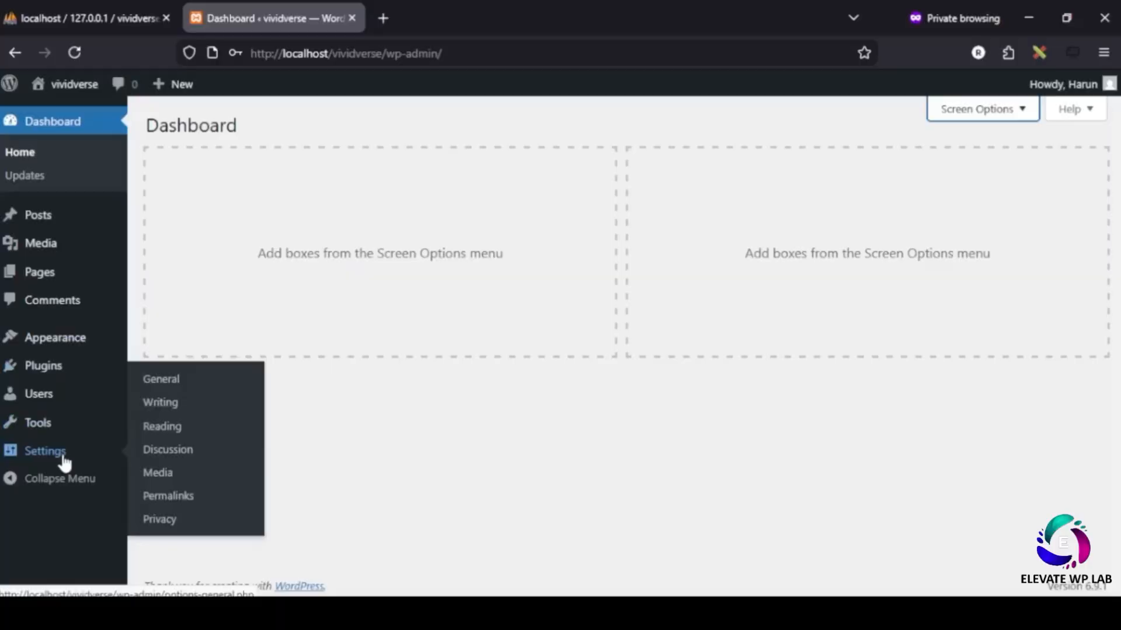
mouse_move(65, 398)
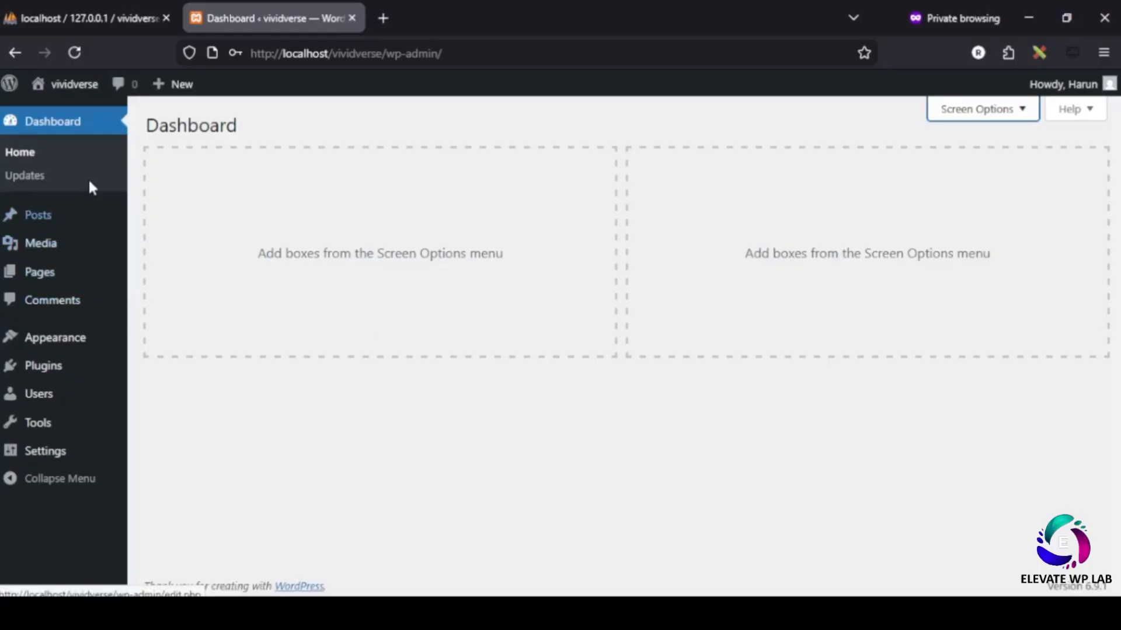
- Open the vividverse site front end in a new tab
right_click(67, 84)
click(107, 102)
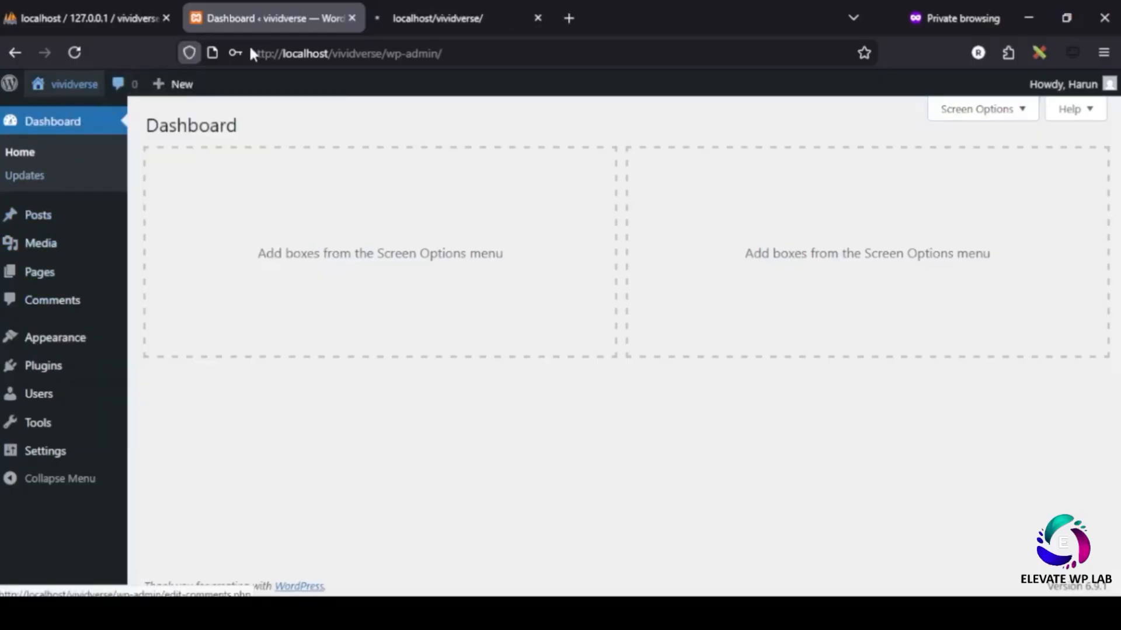
click(410, 19)
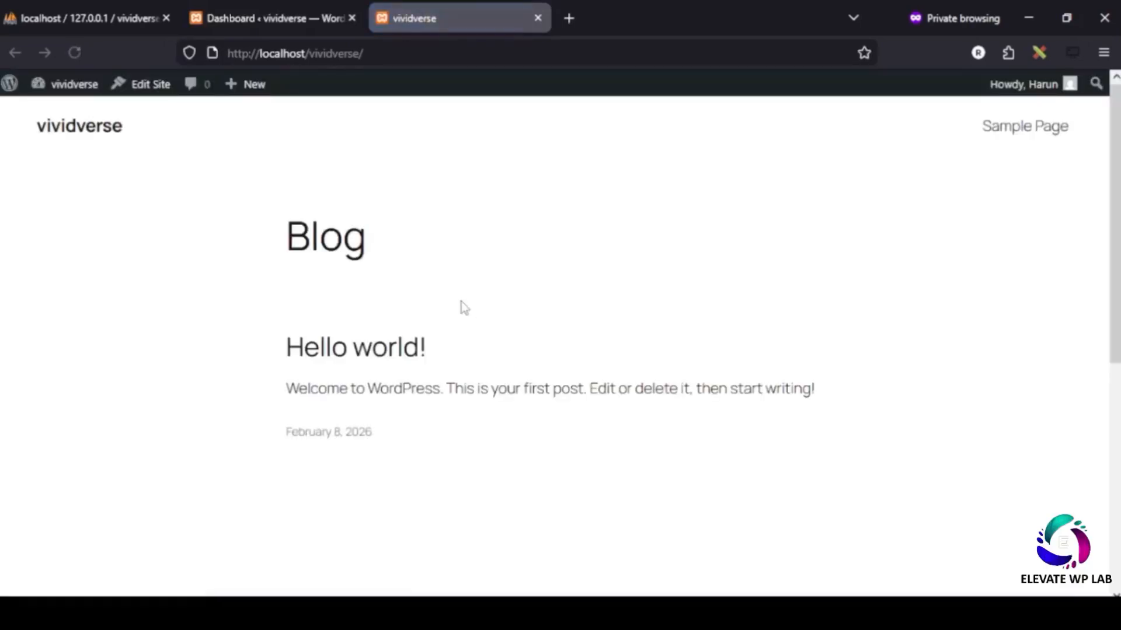
- Look over the Blog page with its Hello world! post, then return to the Dashboard
drag(272, 247, 423, 222)
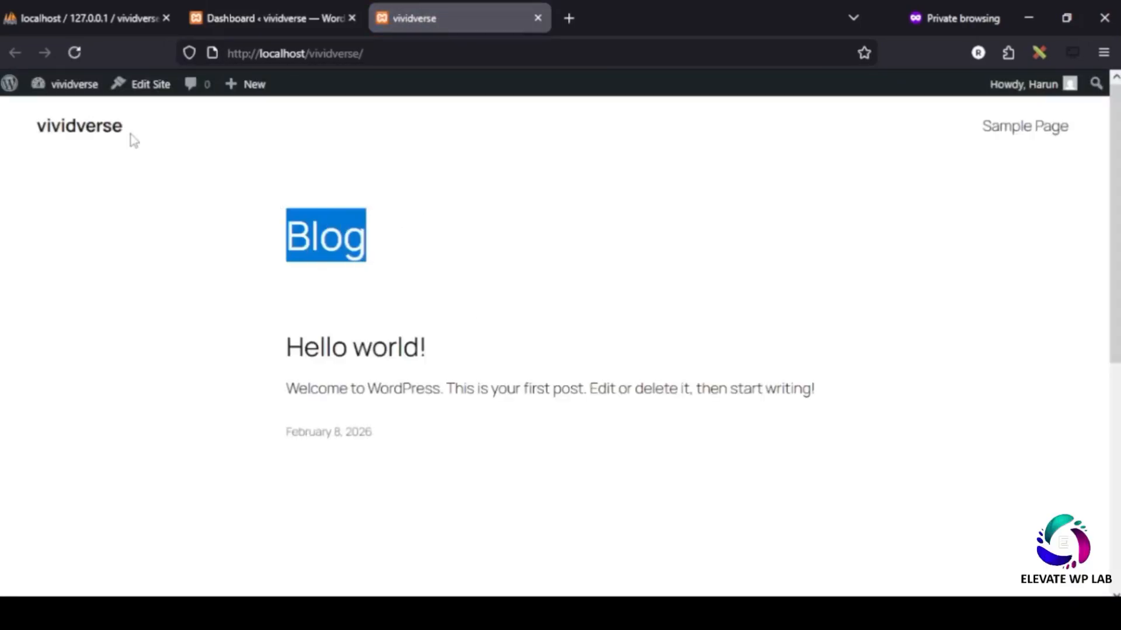
drag(132, 140, 1, 151)
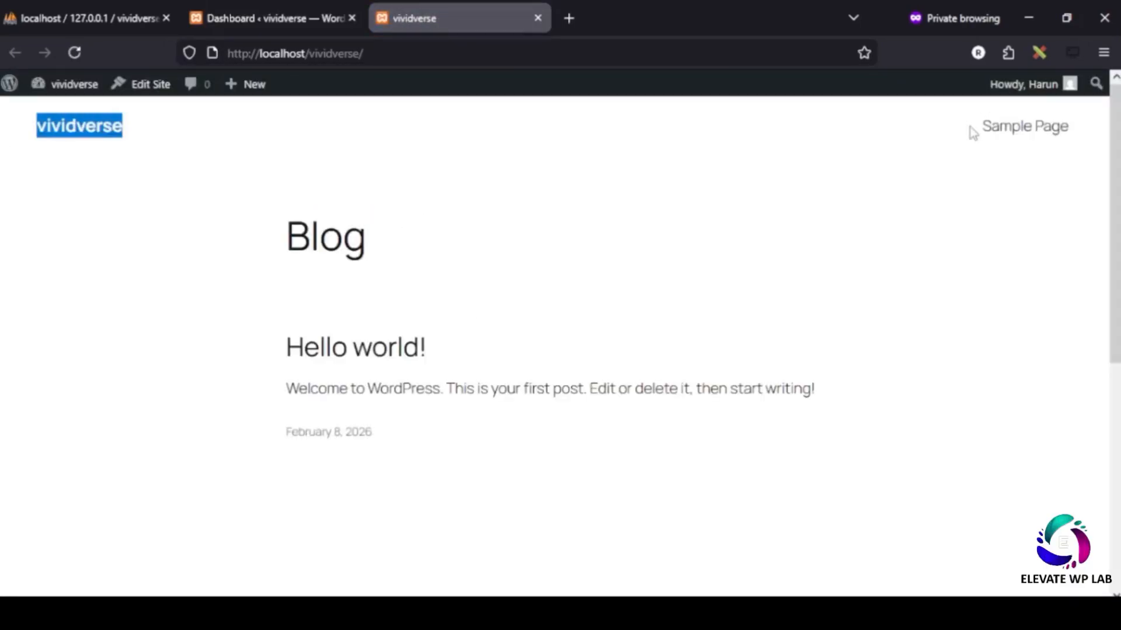
drag(972, 132, 1096, 130)
drag(277, 237, 386, 243)
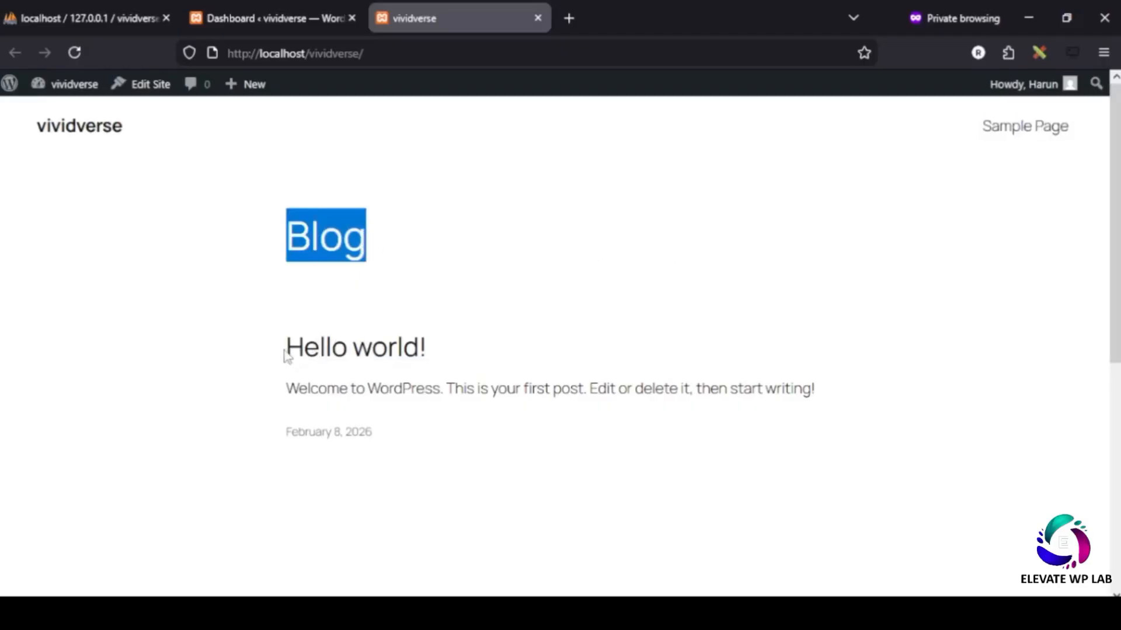
drag(284, 353, 880, 436)
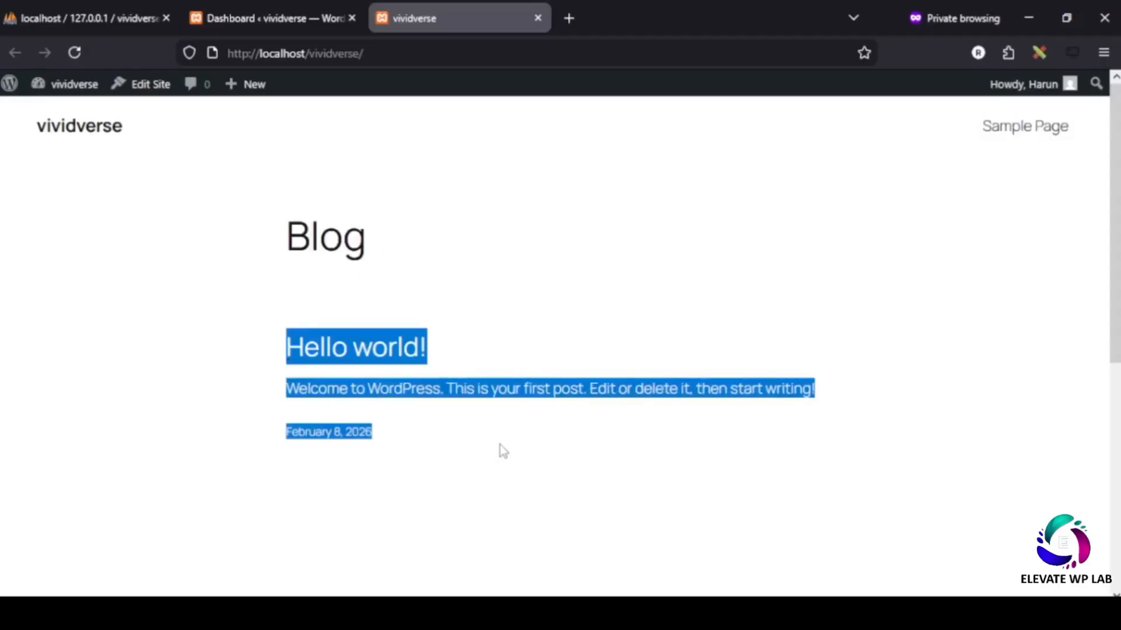
click(344, 307)
drag(433, 442, 239, 263)
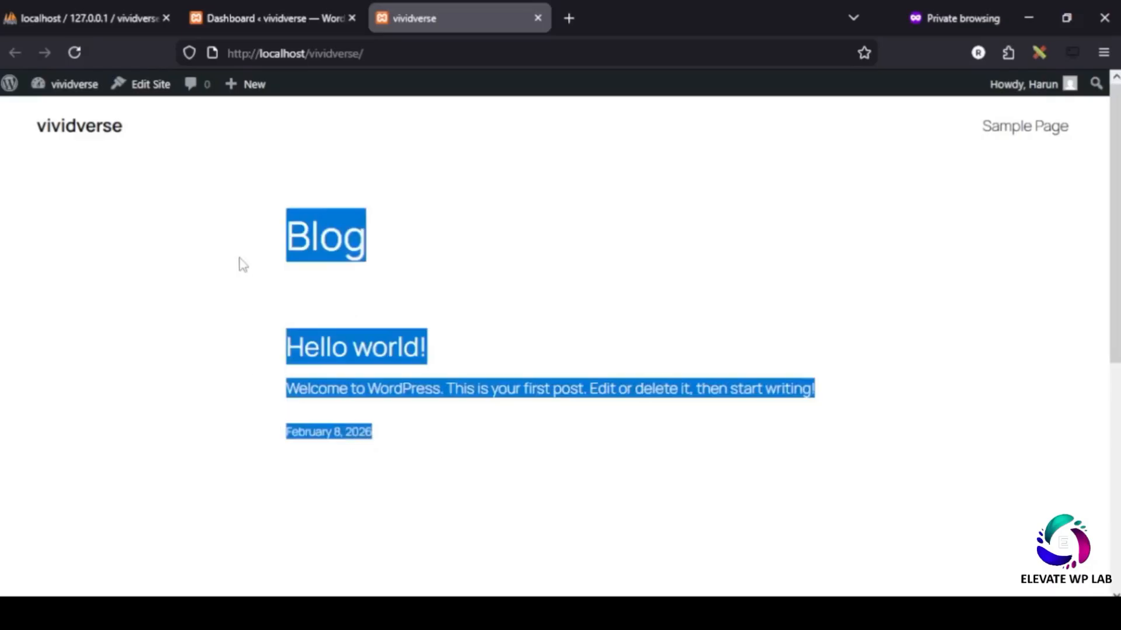
click(512, 331)
drag(274, 346, 476, 444)
click(269, 18)
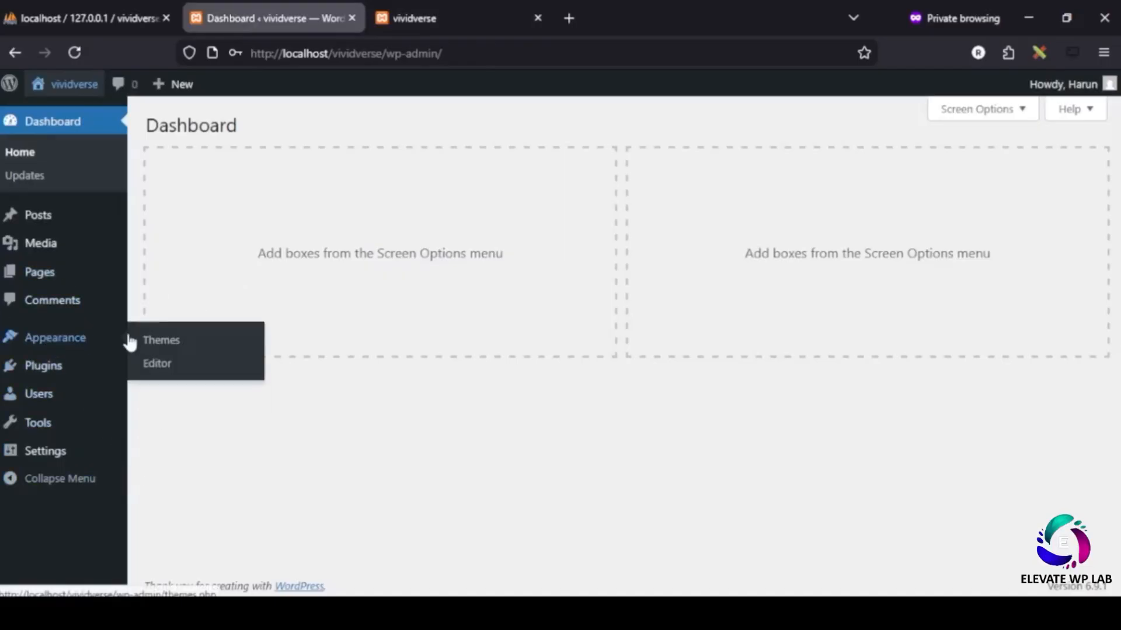
- Delete the Twenty Twenty-Four theme from Appearance > Themes
click(151, 345)
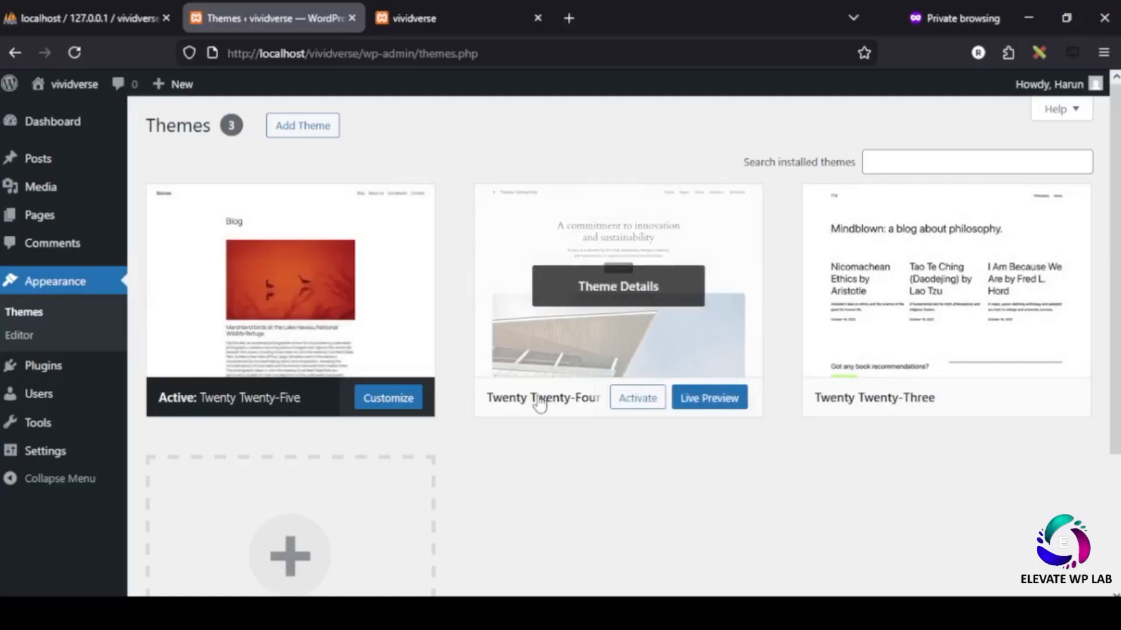
click(614, 289)
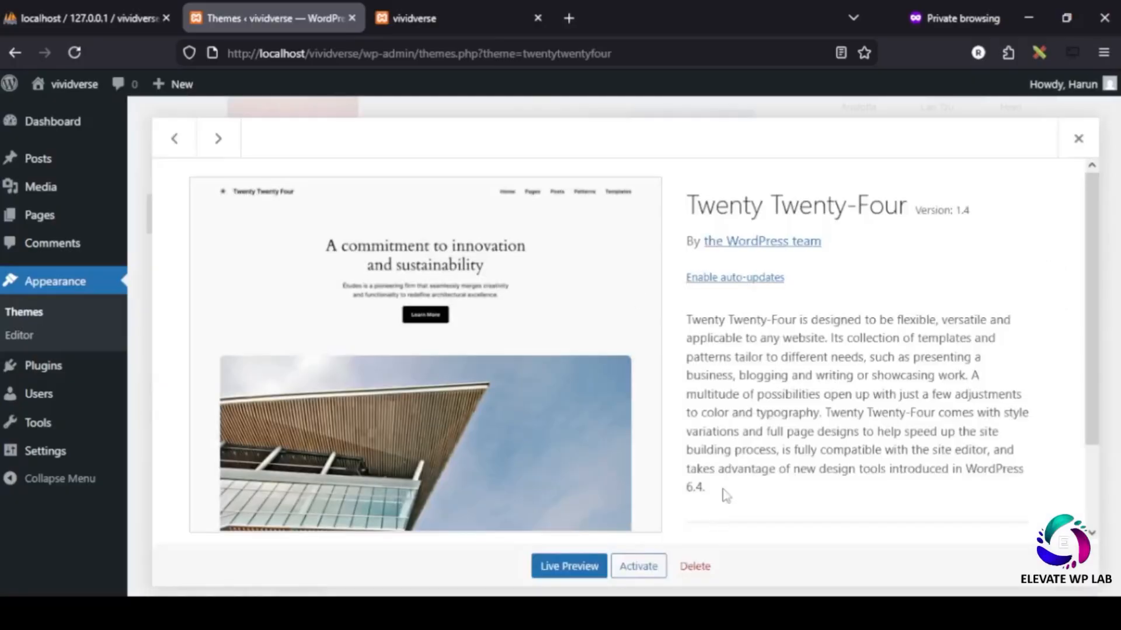
drag(717, 214, 936, 211)
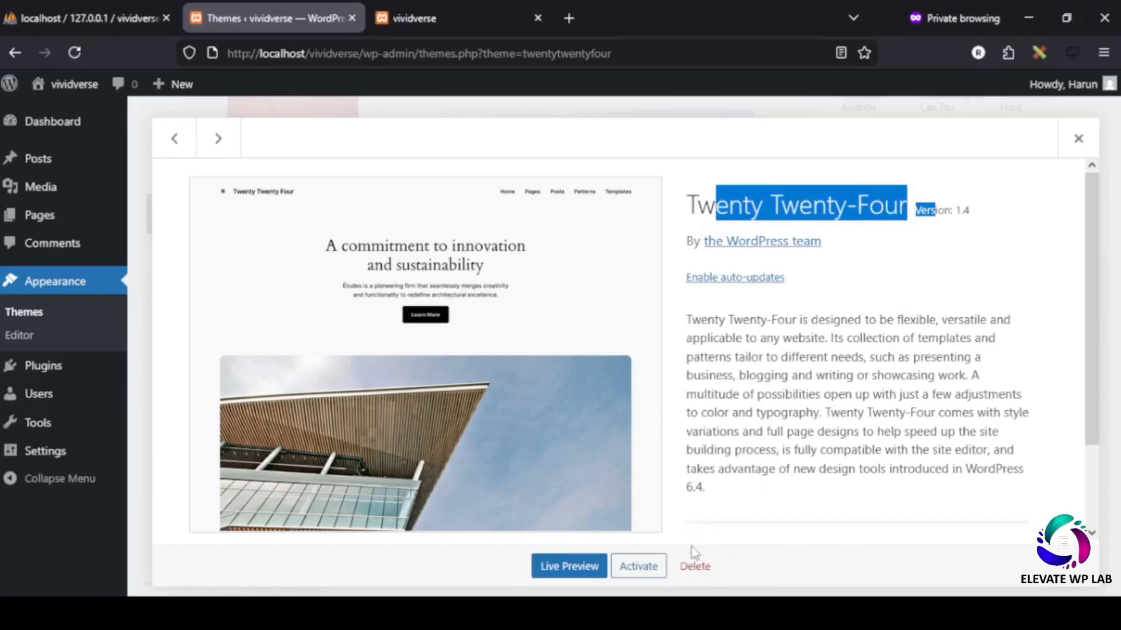
click(693, 561)
click(618, 381)
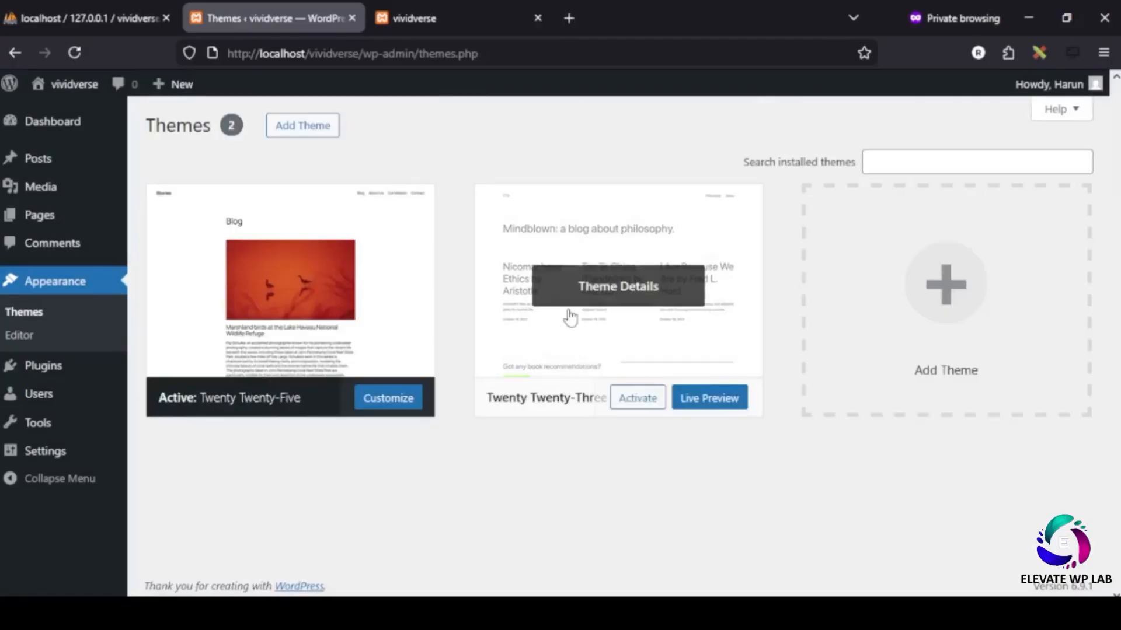
- Delete Twenty Twenty-Three too, then move up to the htdocs folder in File Explorer
click(587, 291)
click(694, 564)
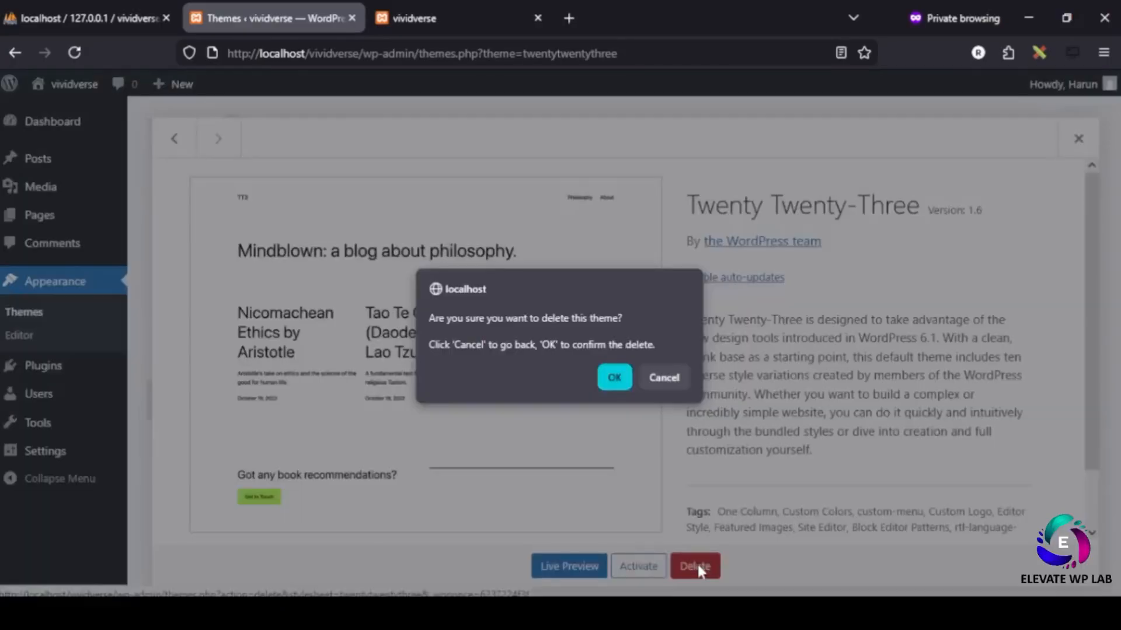
click(617, 379)
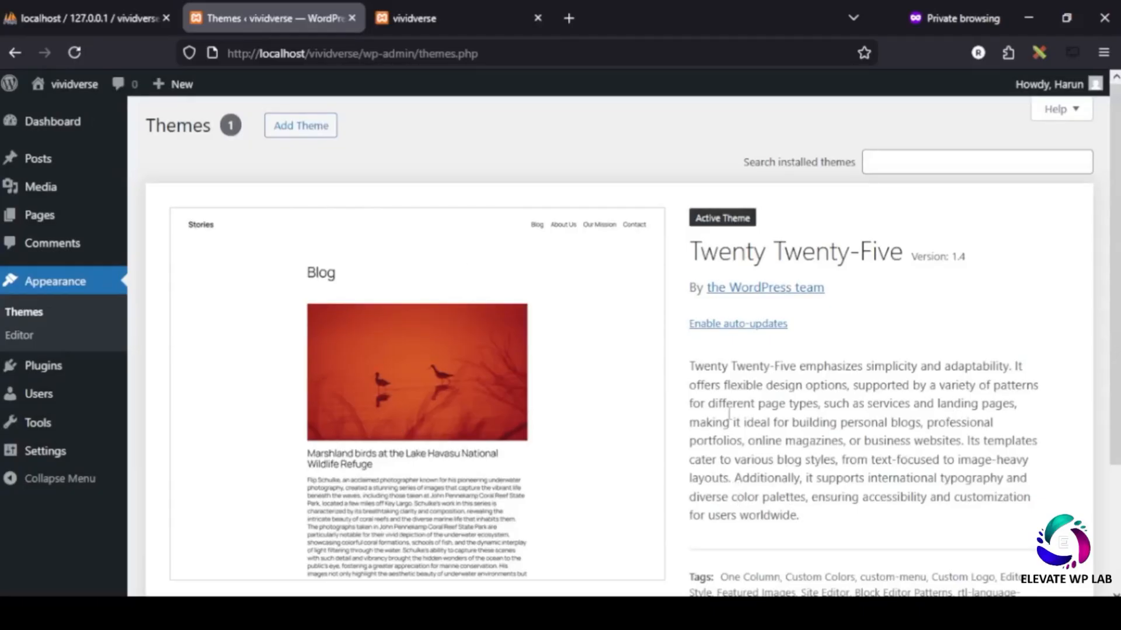
drag(707, 254, 926, 258)
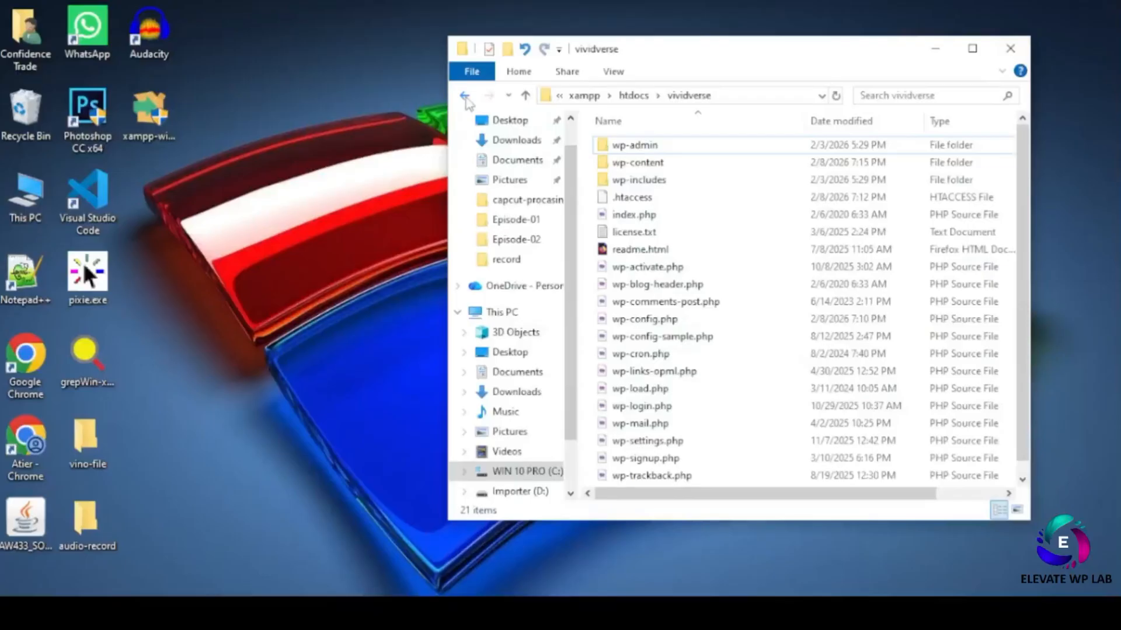
key(alt+Up)
- Navigate from the vividverse site folder through wp-content into the themes folder
double_click(683, 302)
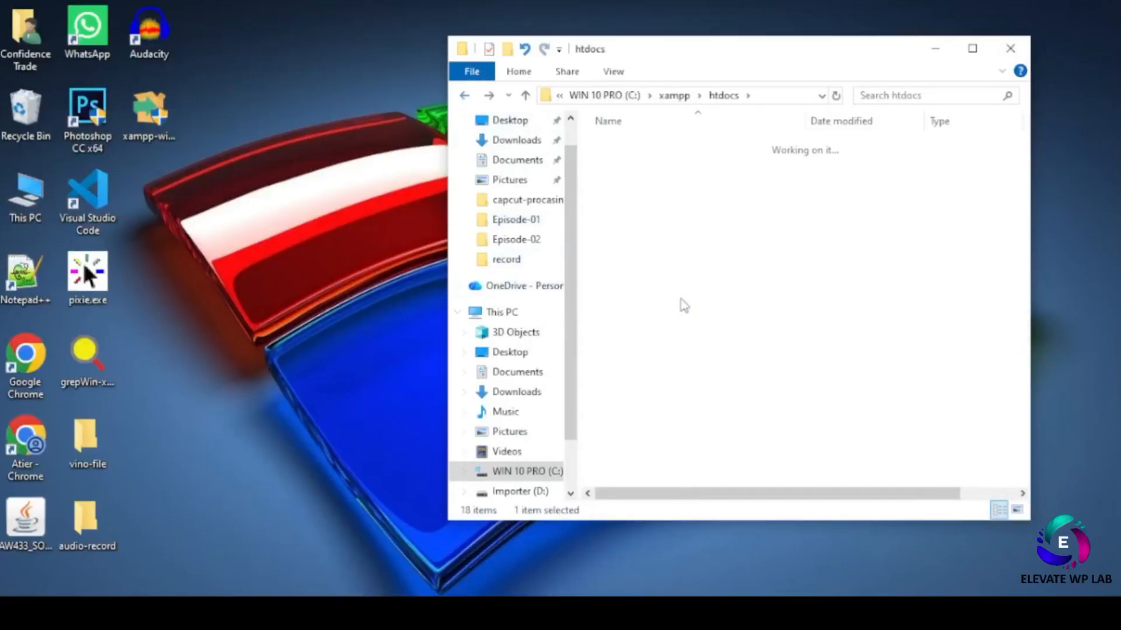
drag(725, 65, 455, 100)
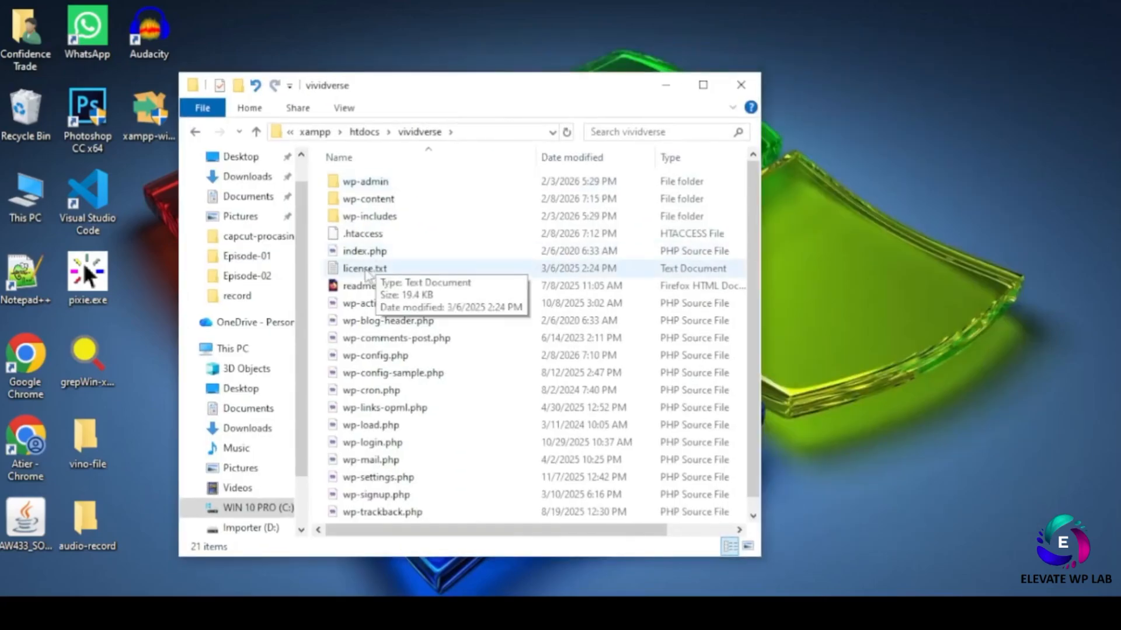
double_click(374, 201)
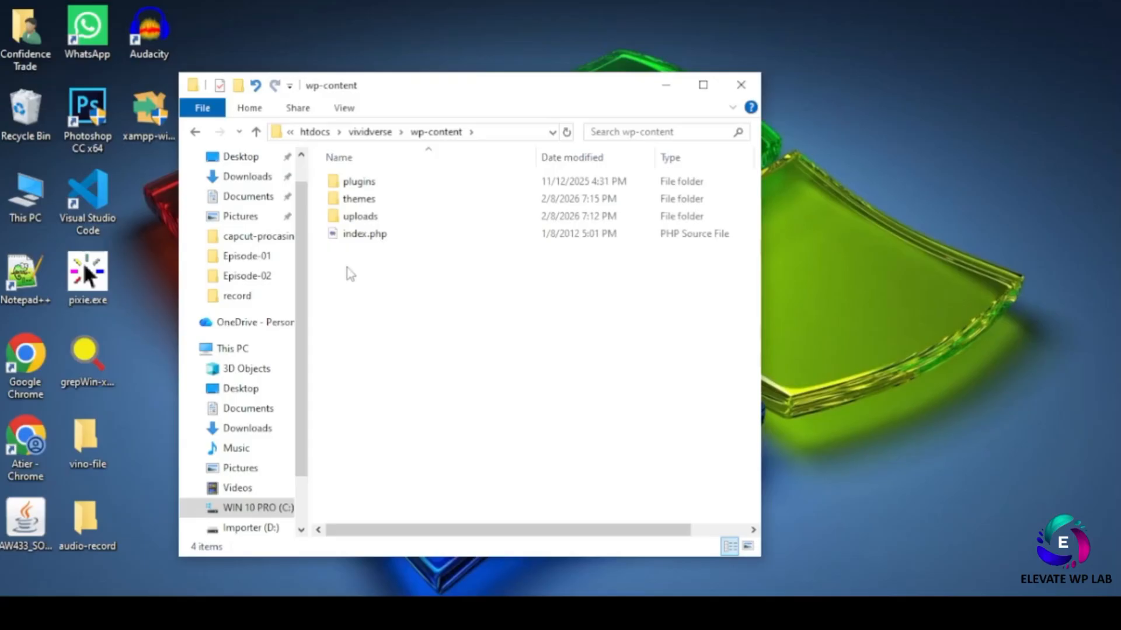
double_click(392, 185)
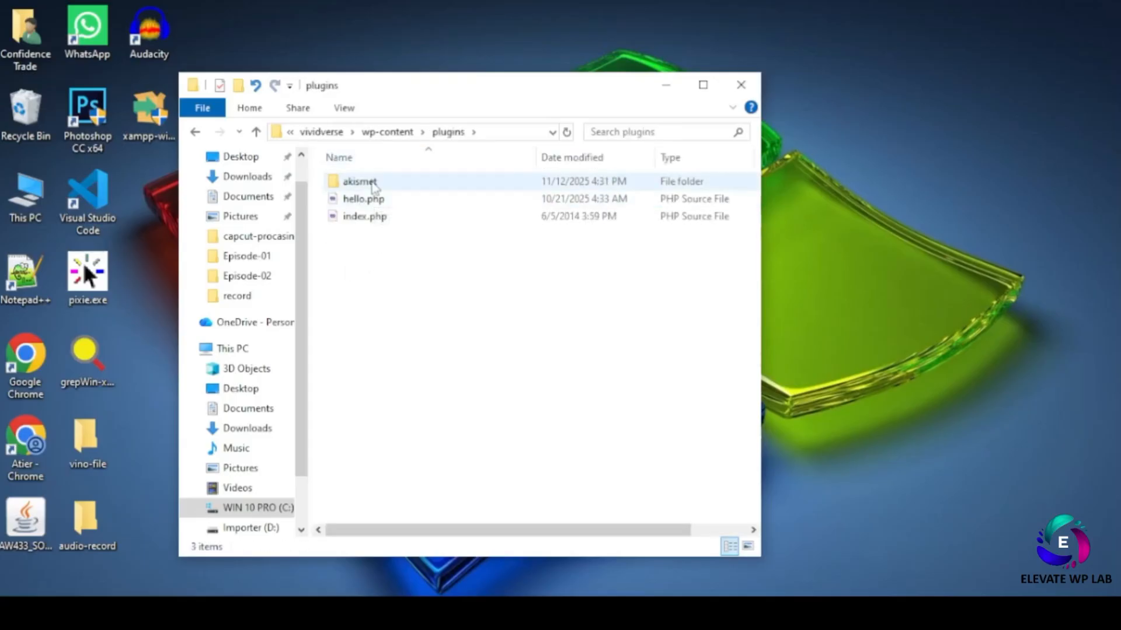
click(196, 133)
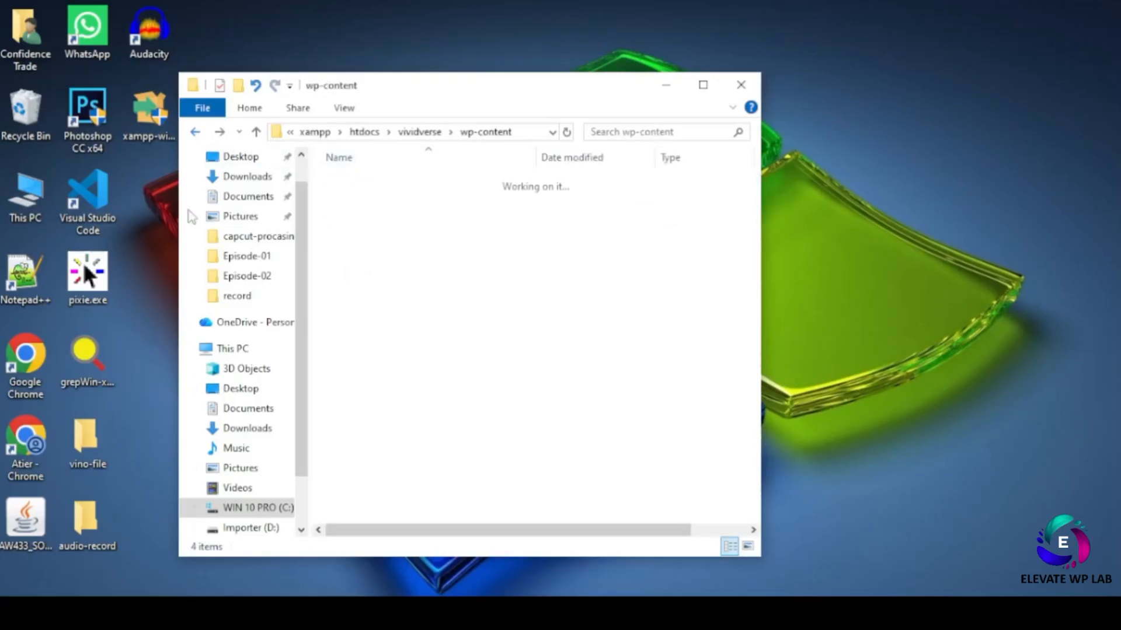
double_click(383, 201)
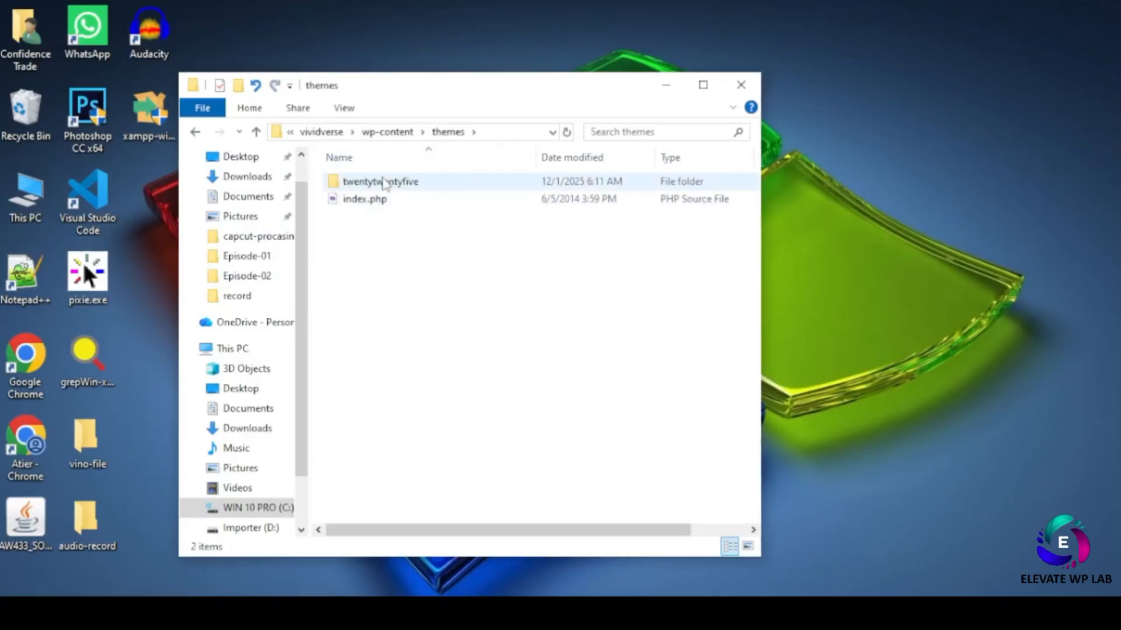
- Create a new folder named vividverse inside themes and open it
right_click(357, 253)
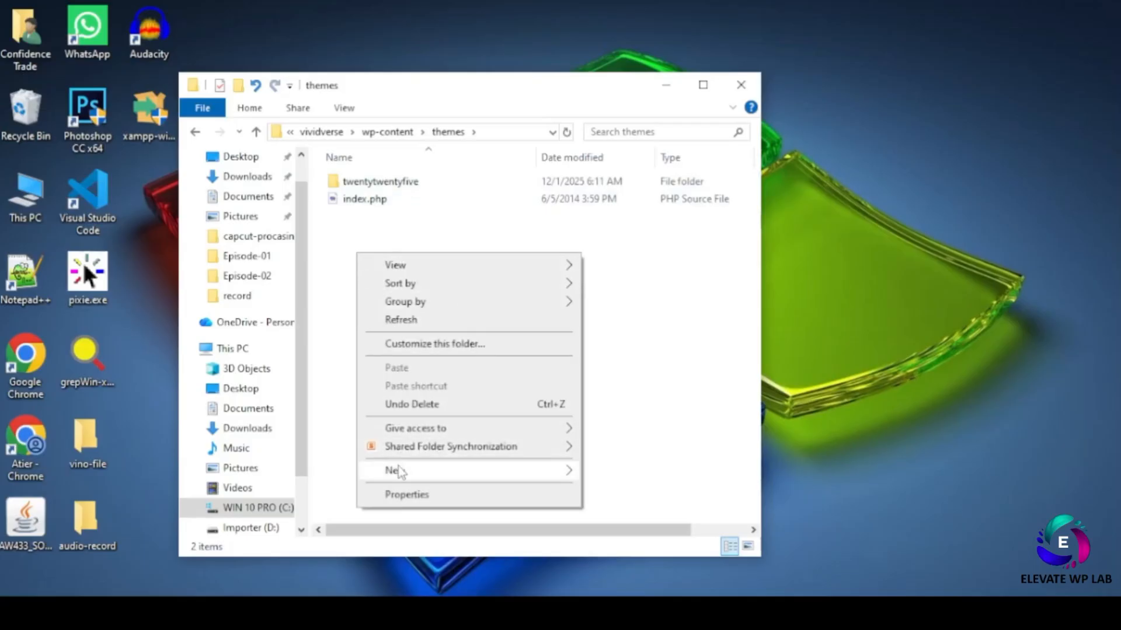
mouse_move(400, 471)
click(646, 290)
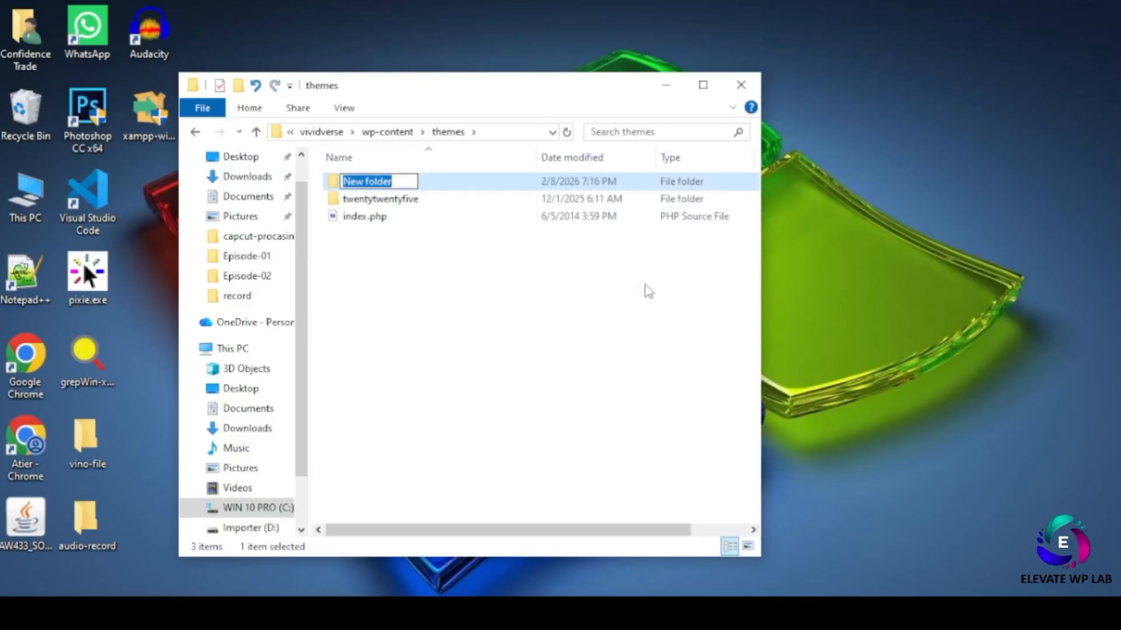
text(vividverse)
key(Return)
double_click(355, 202)
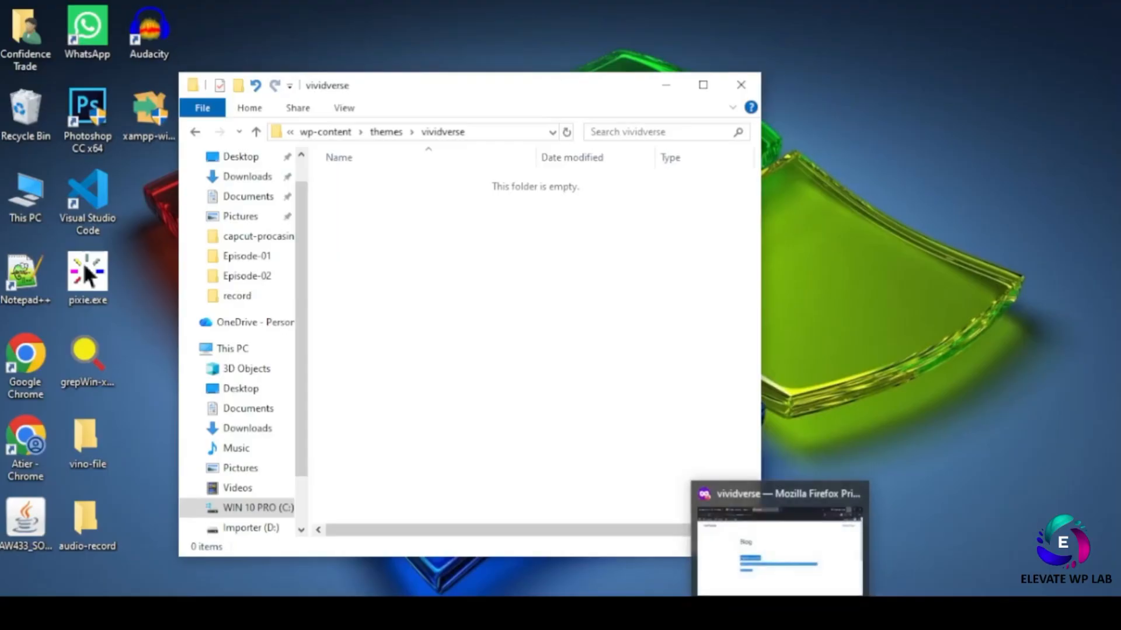
click(776, 543)
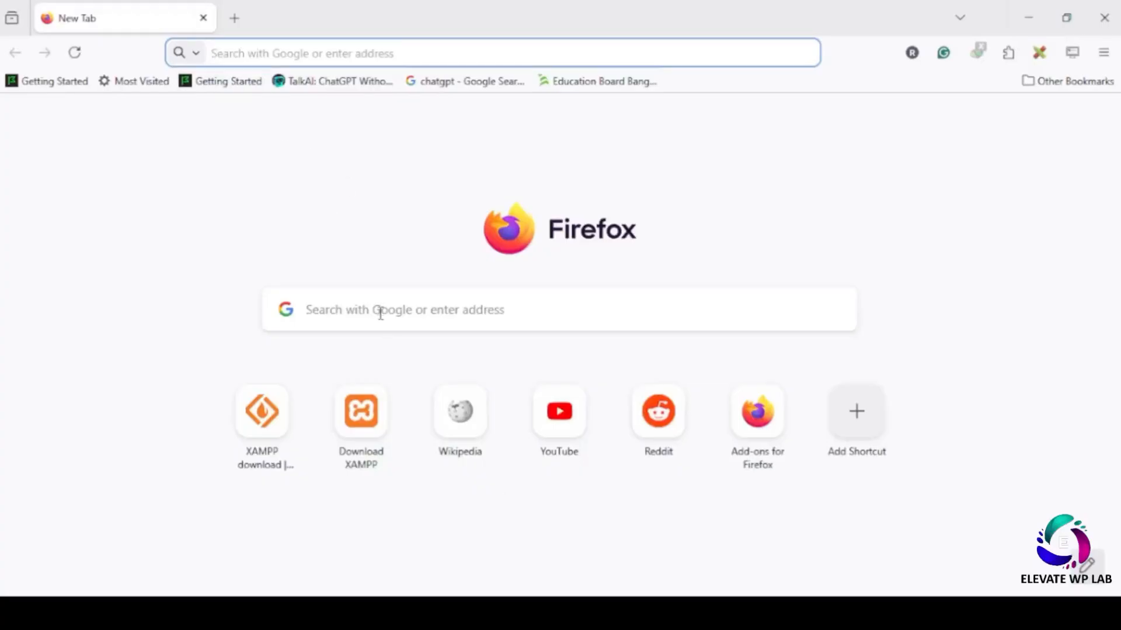
- Search Google for the WordPress custom theme development handbook and open the Theme Handbook result
click(382, 317)
text(wordpress custom theme development handbook)
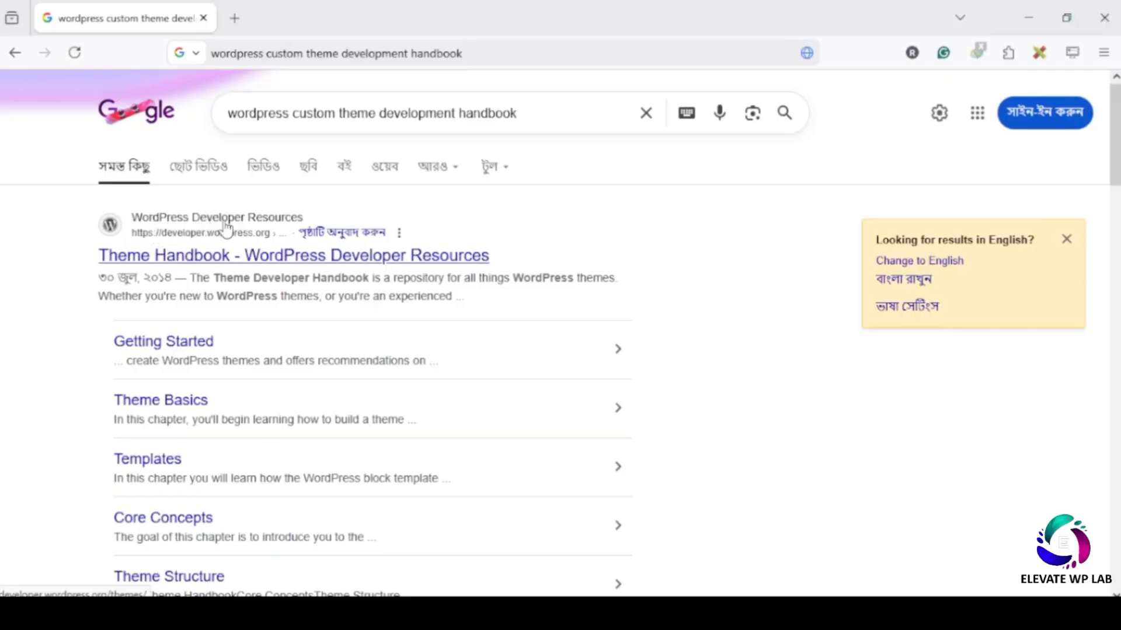
click(227, 226)
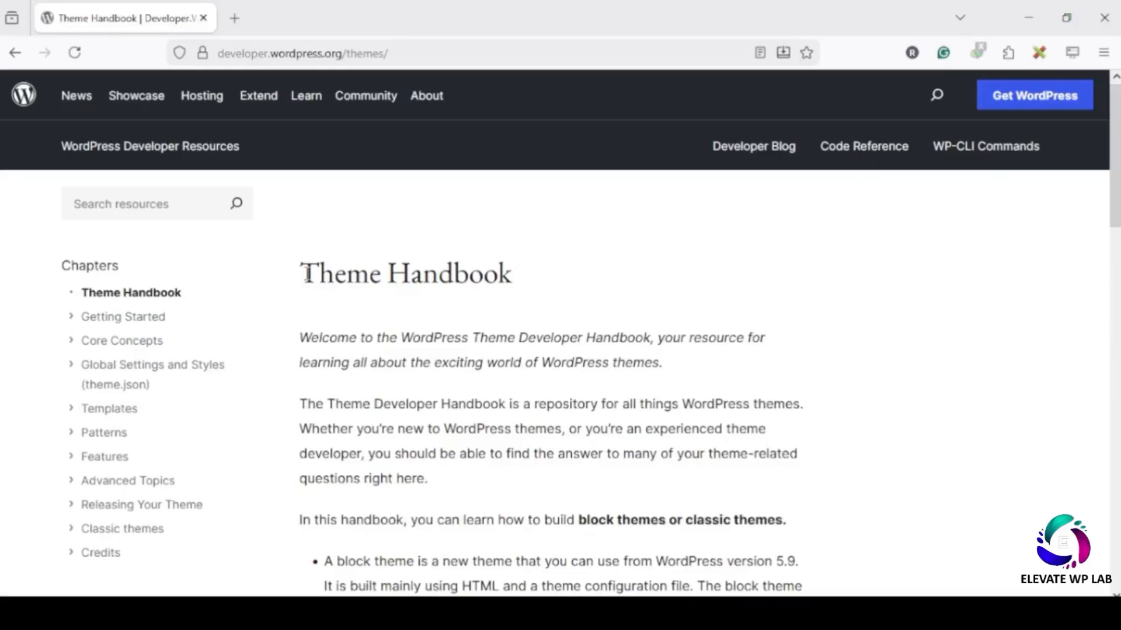
- Skim the Theme Handbook landing page on WordPress Developer Resources
drag(300, 275, 593, 283)
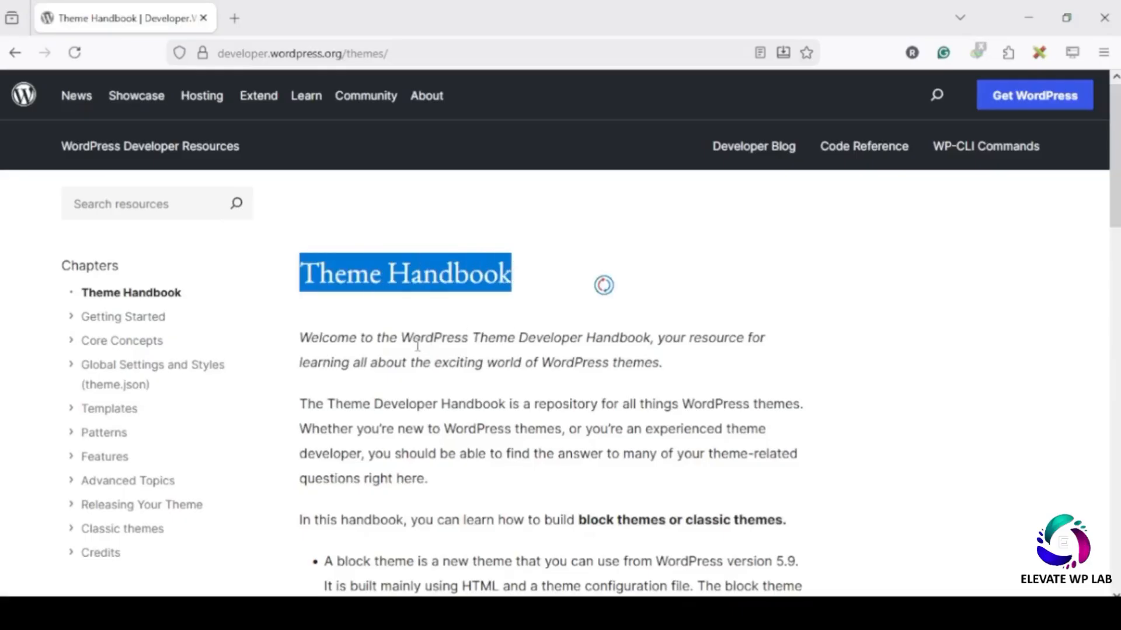
scroll(425, 345, down, 10)
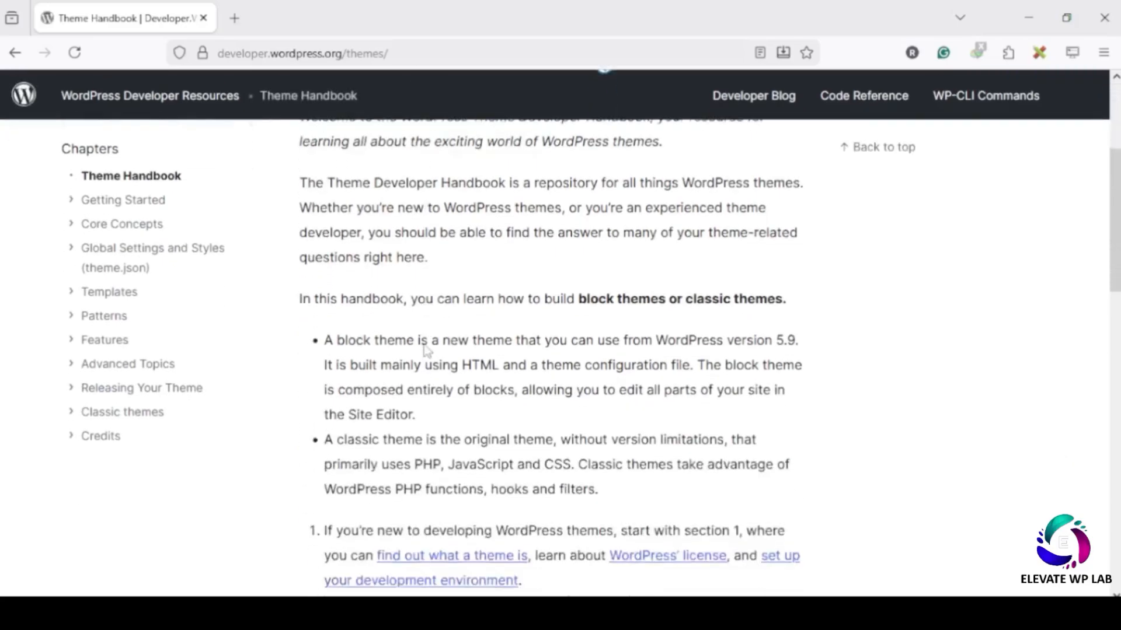
scroll(427, 343, down, 8)
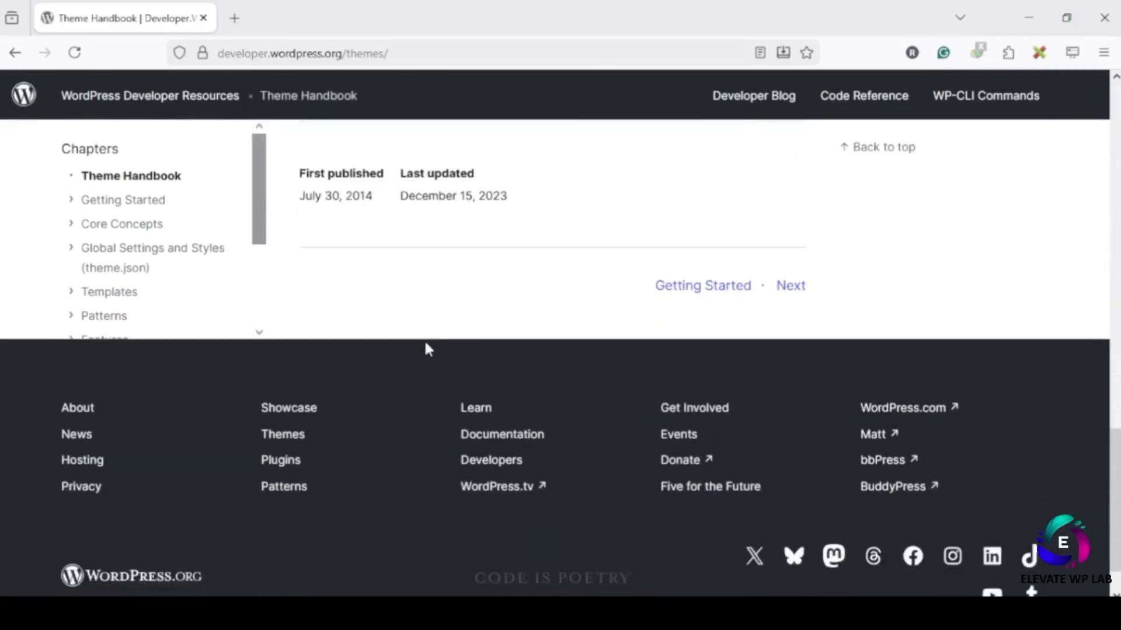
scroll(425, 340, up, 9)
scroll(427, 340, up, 8)
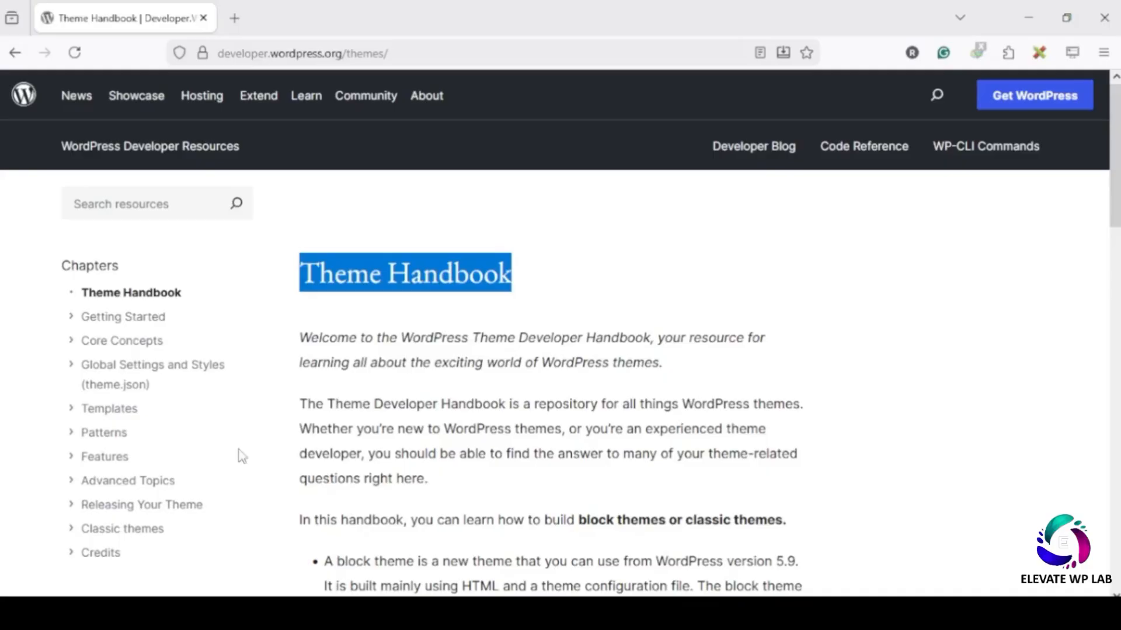
- Open the Classic themes chapter and read the Required Files section mentioning style.css
click(120, 531)
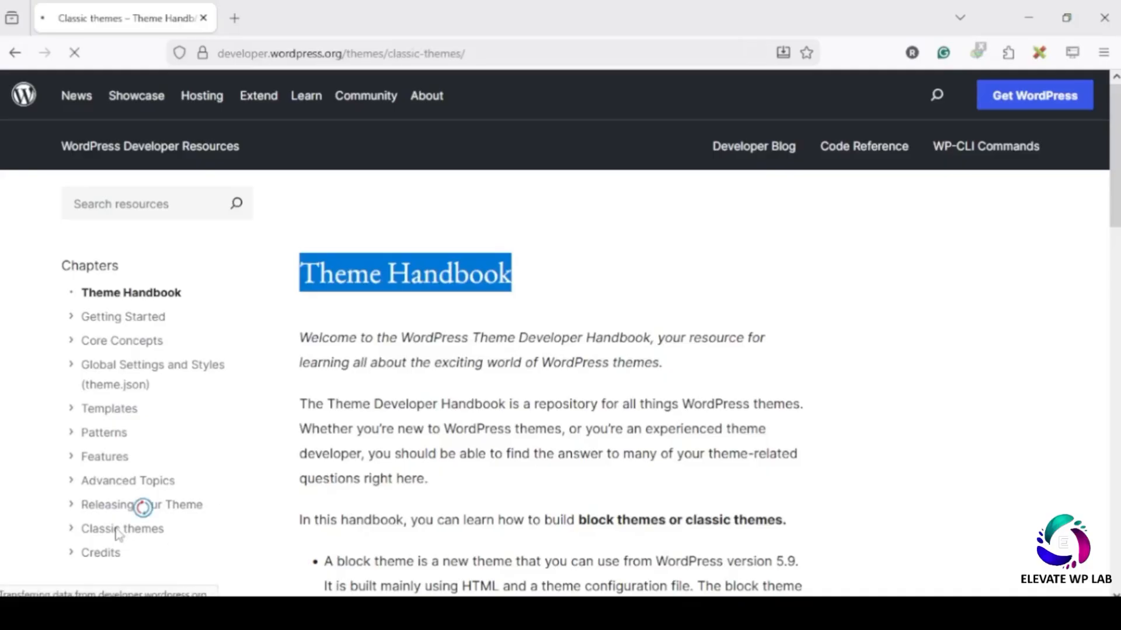
drag(300, 334, 566, 313)
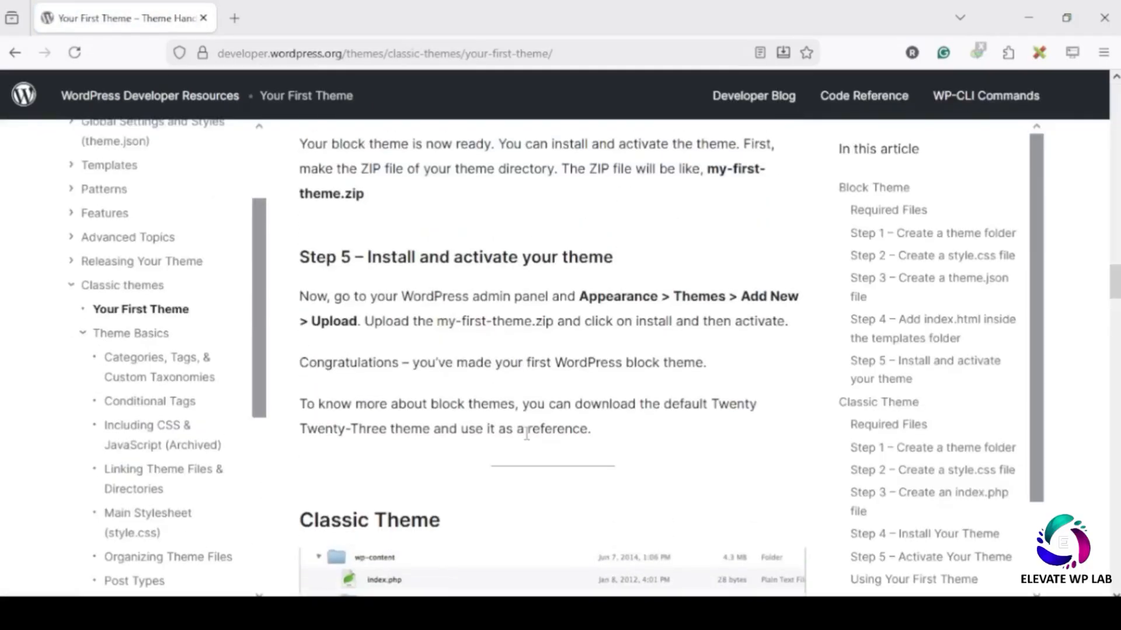
scroll(528, 439, down, 4)
scroll(525, 433, up, 3)
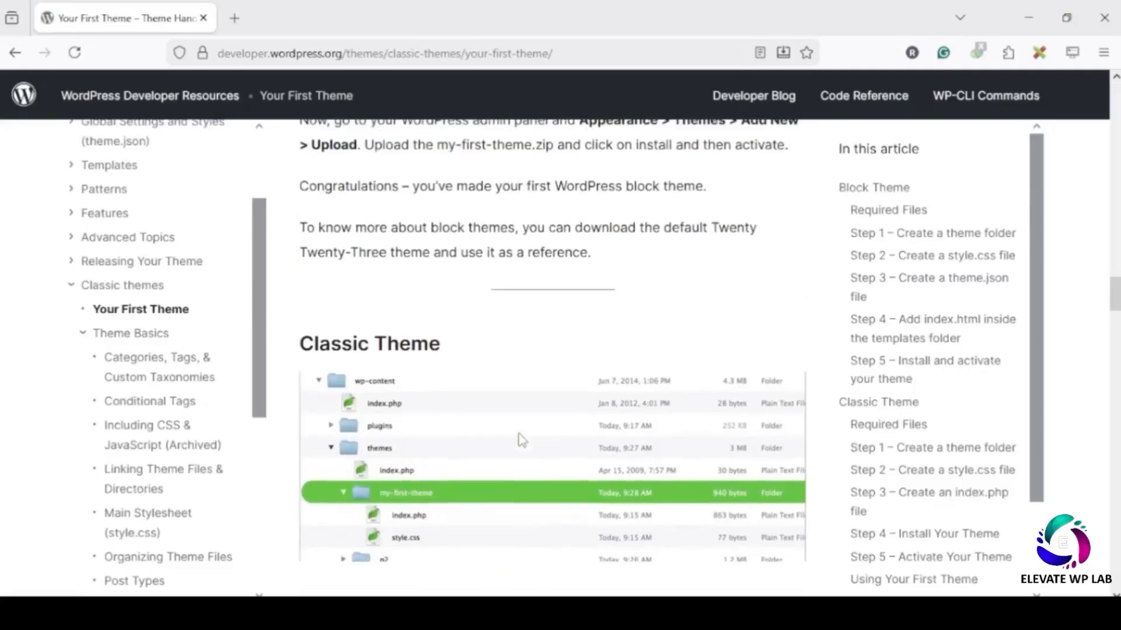
drag(299, 352, 432, 354)
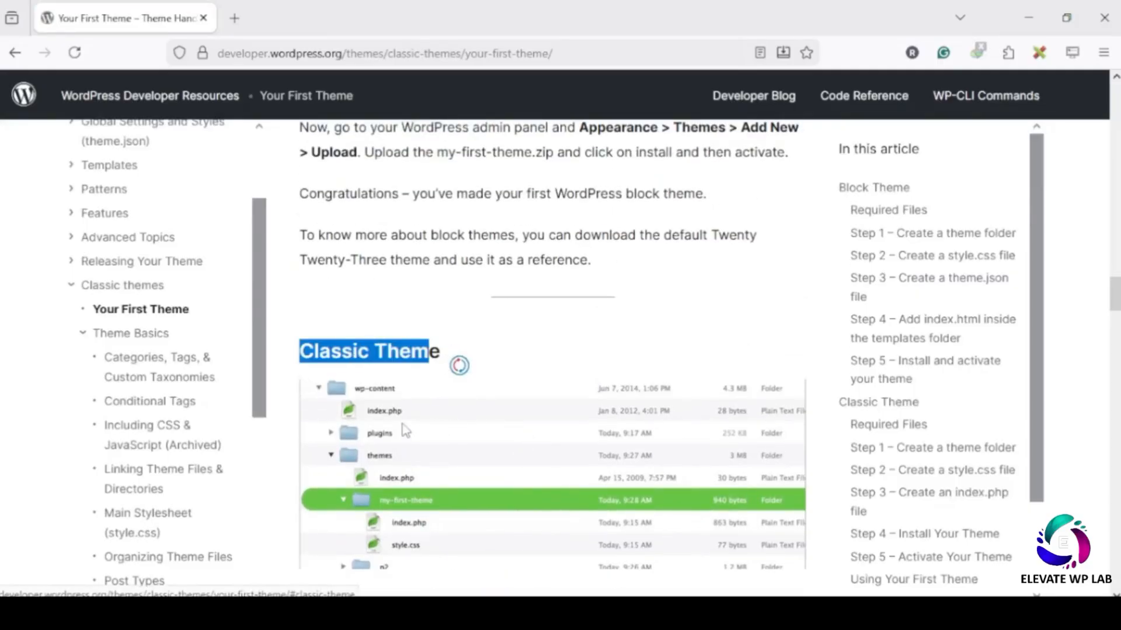
scroll(447, 517, down, 5)
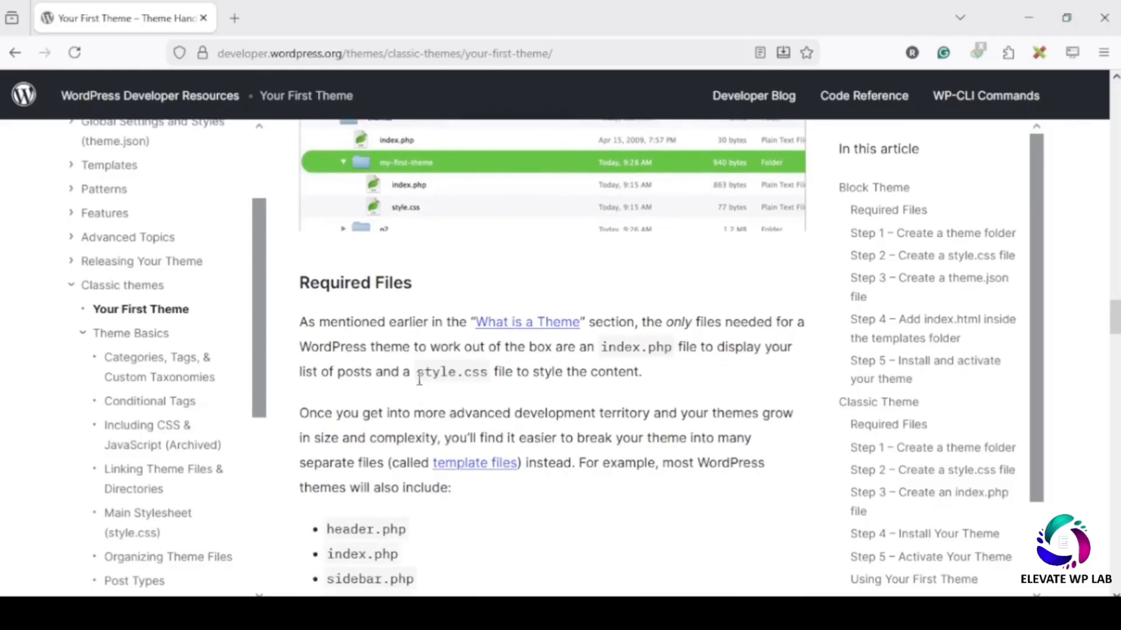
drag(417, 373, 487, 379)
scroll(453, 510, down, 1)
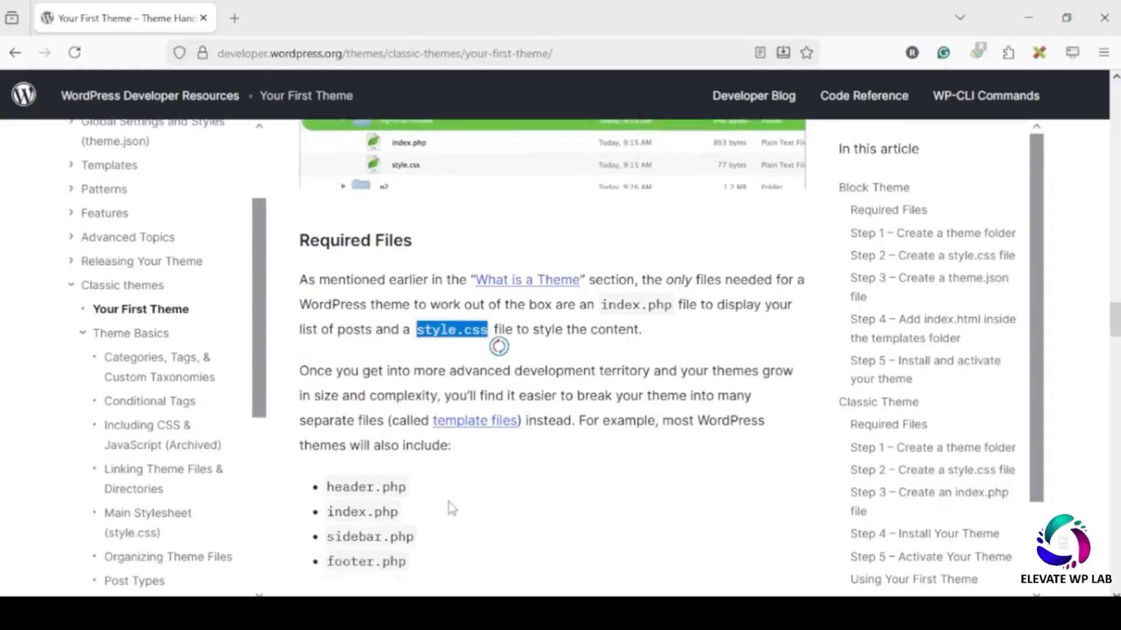
drag(328, 445, 352, 447)
click(363, 474)
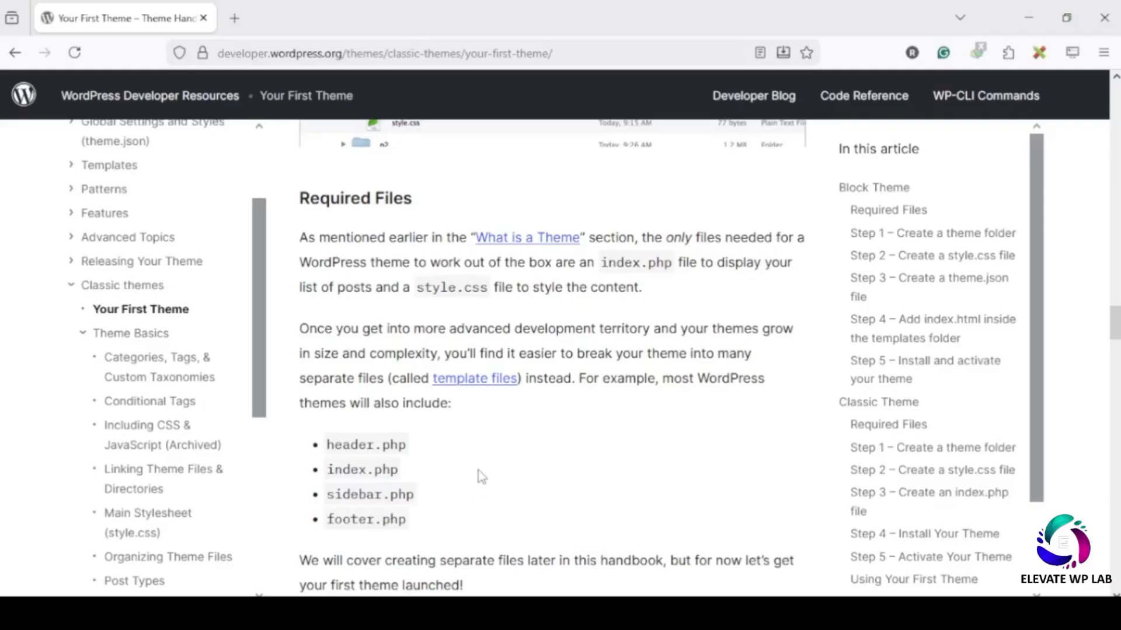
scroll(481, 476, down, 3)
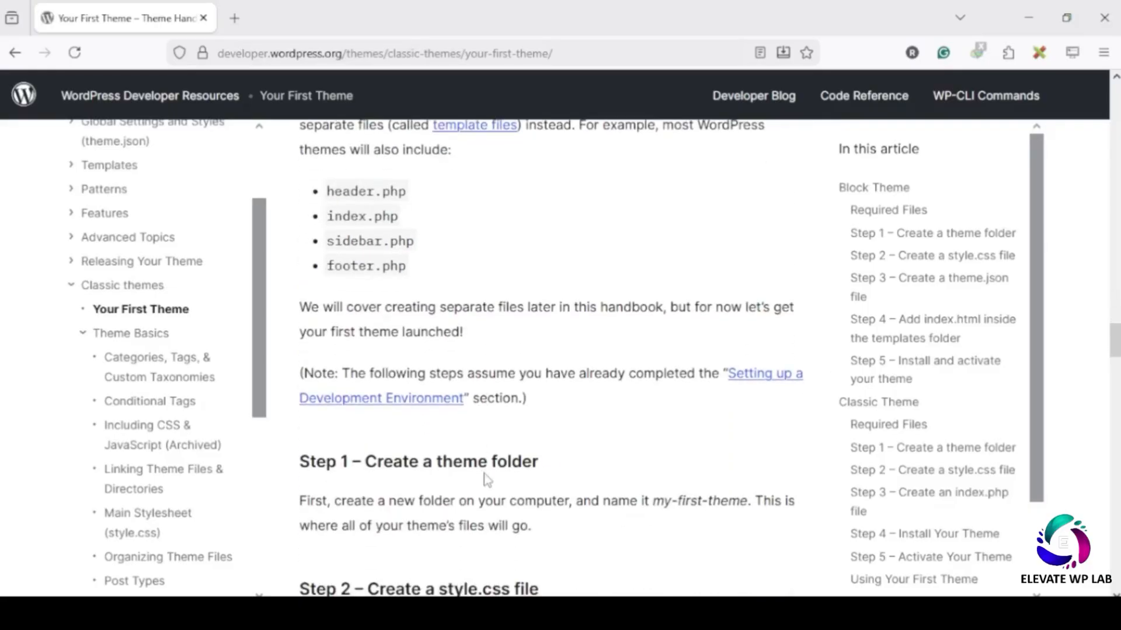
scroll(487, 480, down, 3)
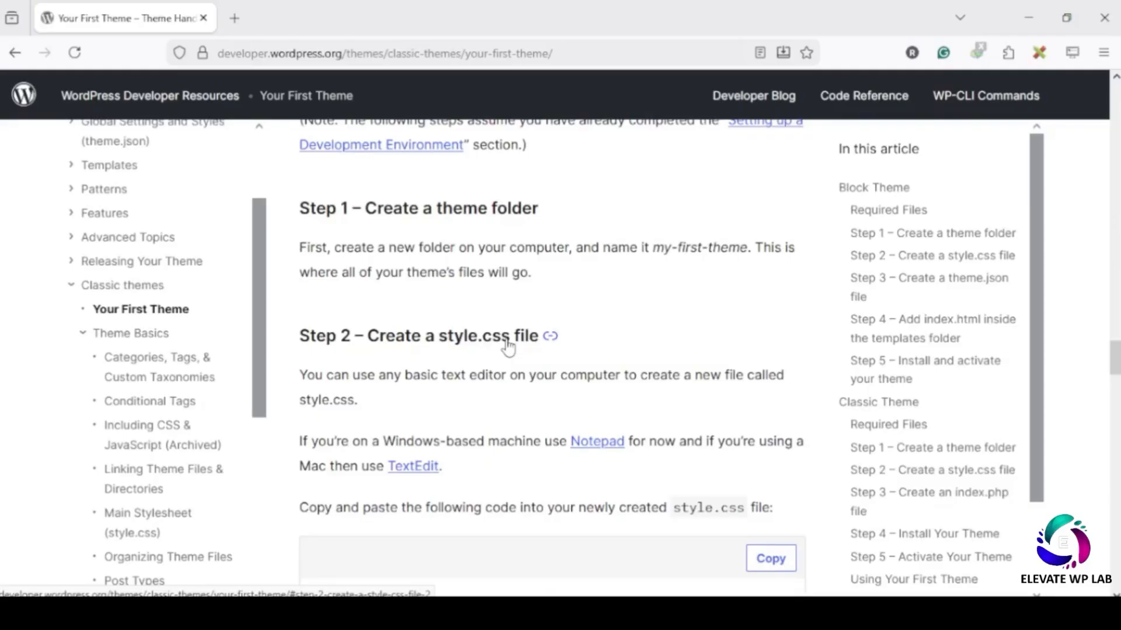
- Find style.css in the guide's Step 2, then return to the themes folder in File Explorer
drag(672, 508, 744, 509)
key(ctrl+c)
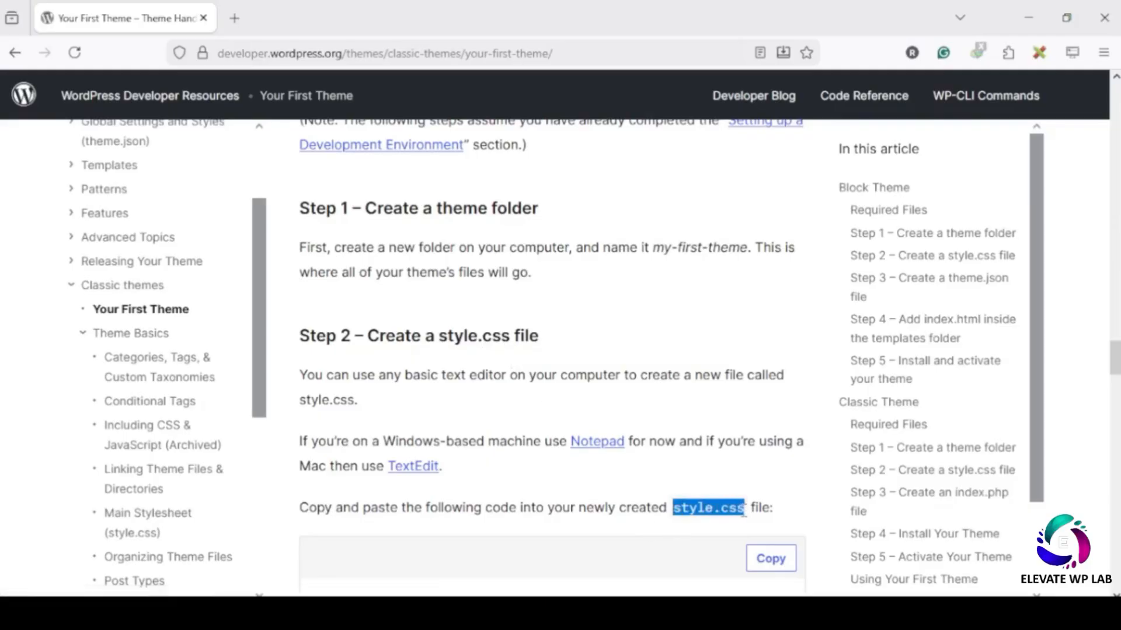
click(1022, 19)
click(195, 132)
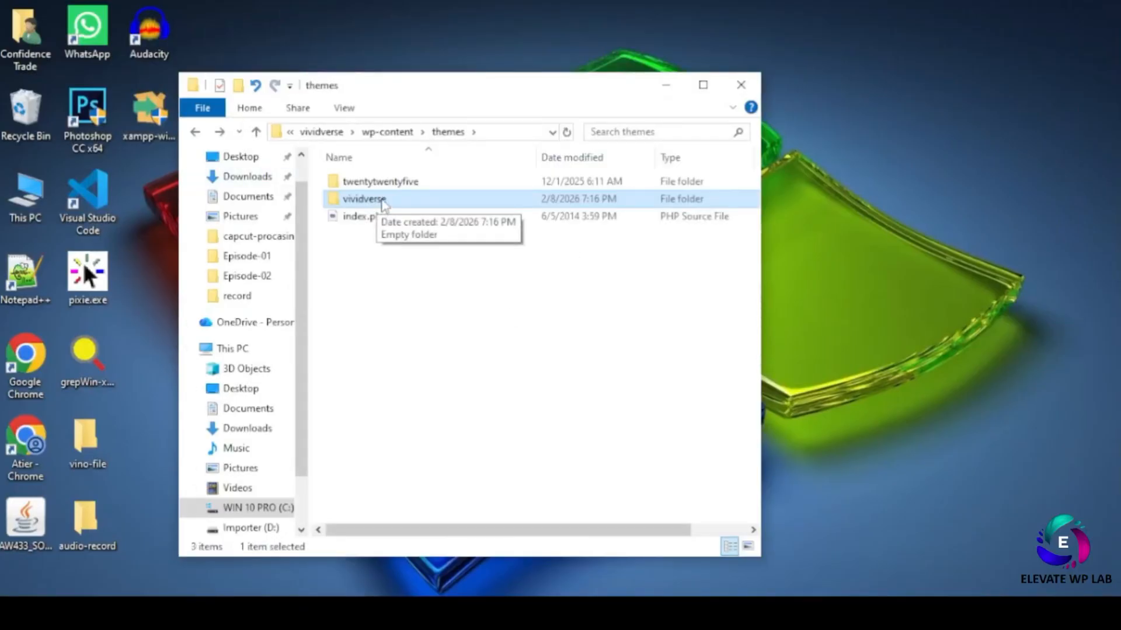
- Create a blank file named style.css inside the vividverse folder, accepting the extension change
double_click(384, 203)
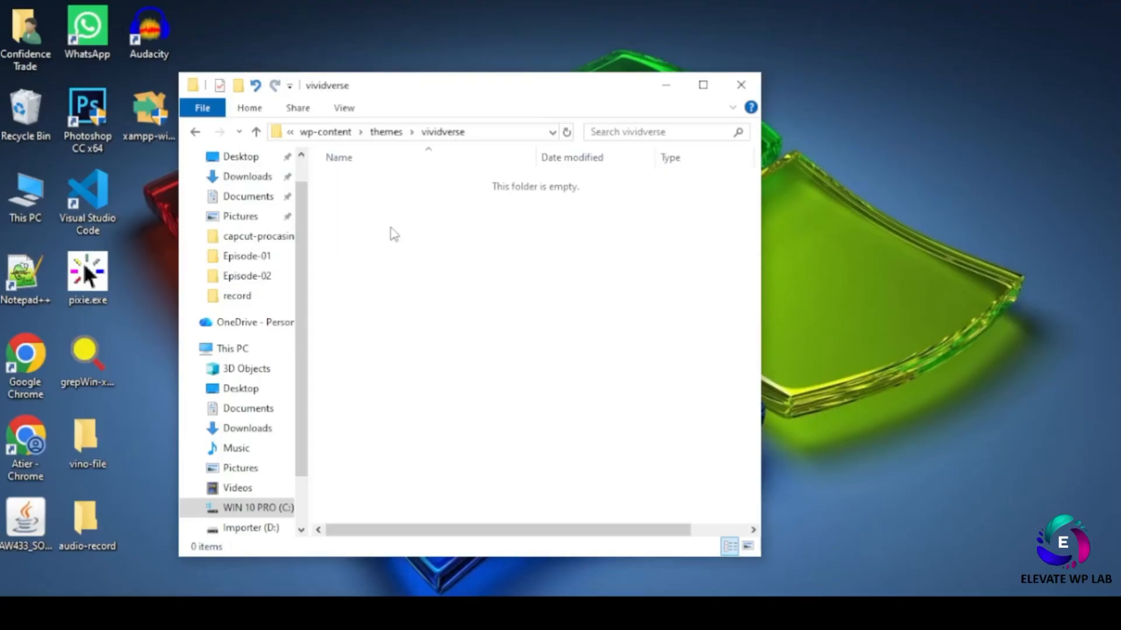
right_click(397, 230)
mouse_move(464, 449)
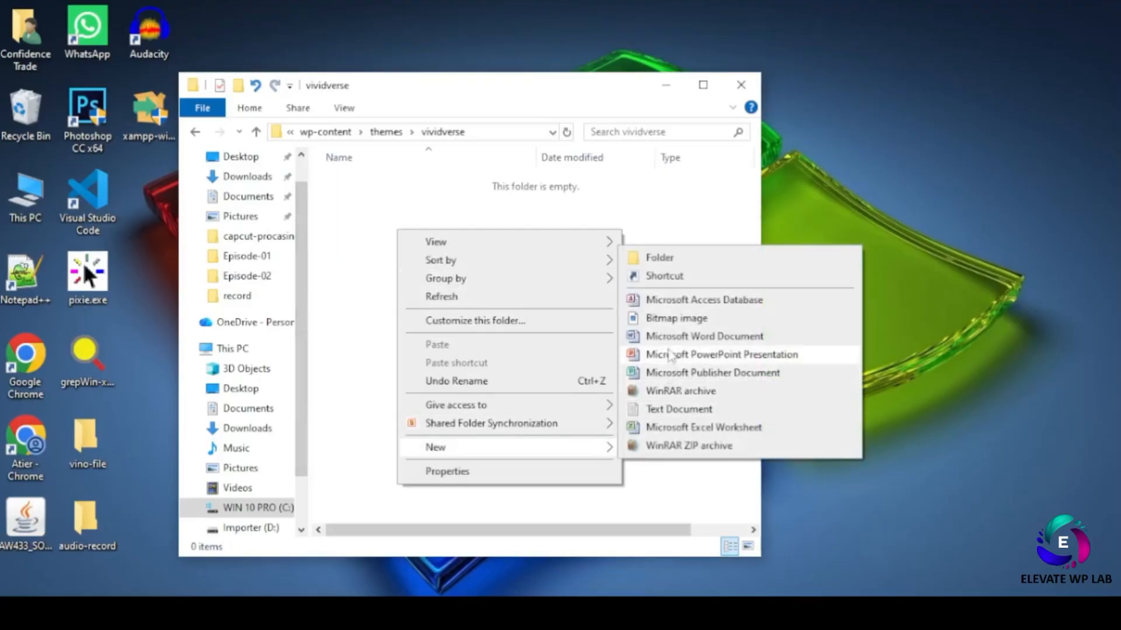
click(630, 337)
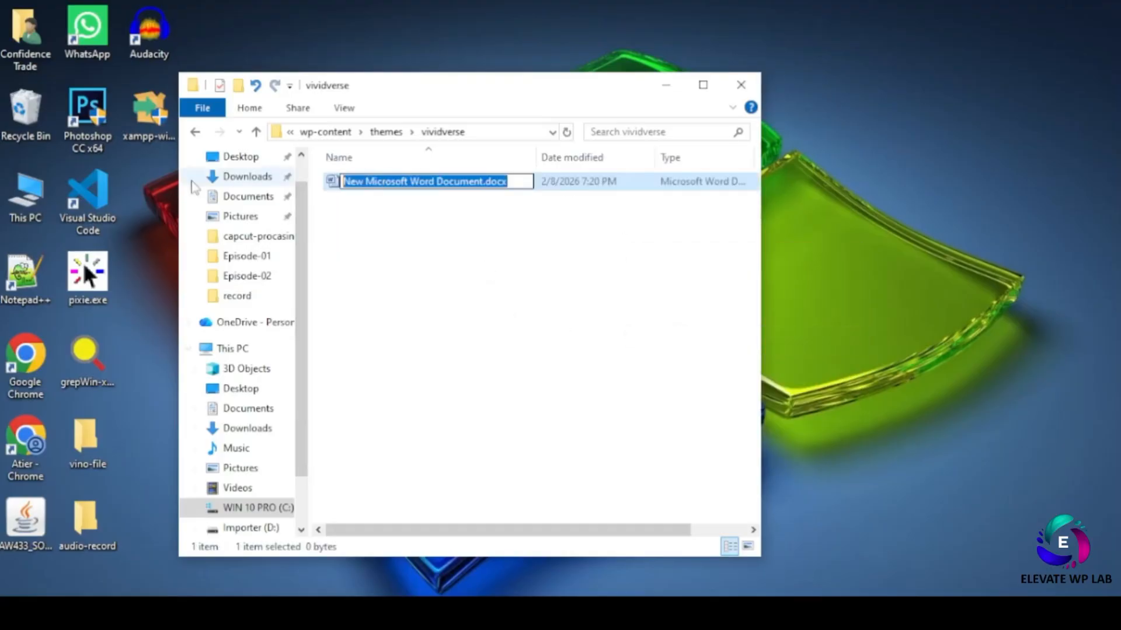
key(ctrl+a)
key(ctrl+v)
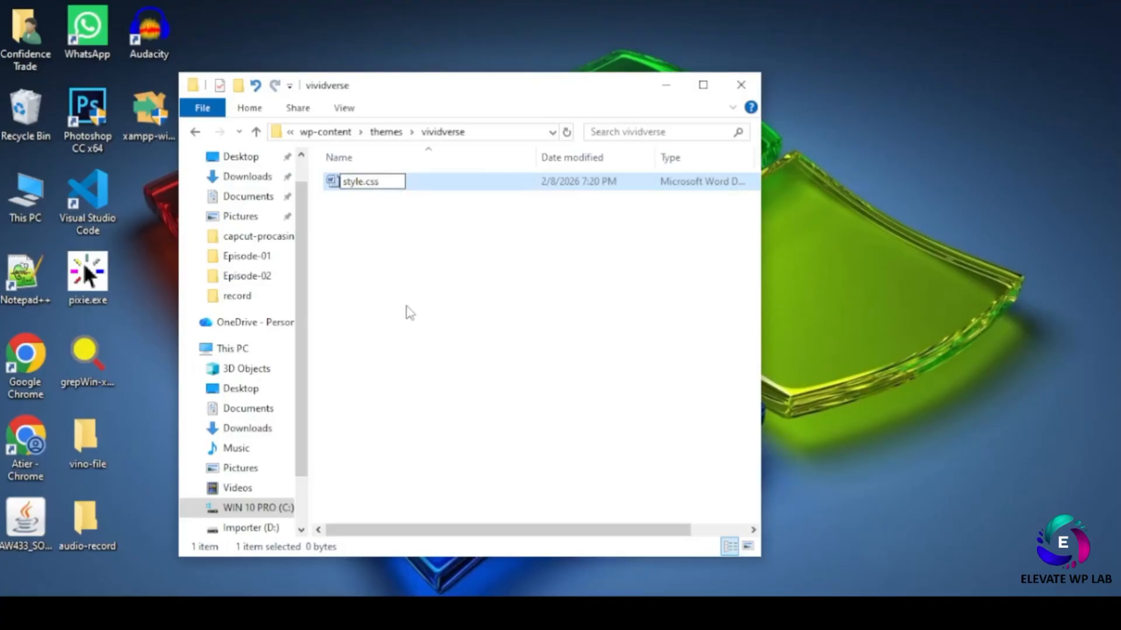
key(Return)
key(Return)
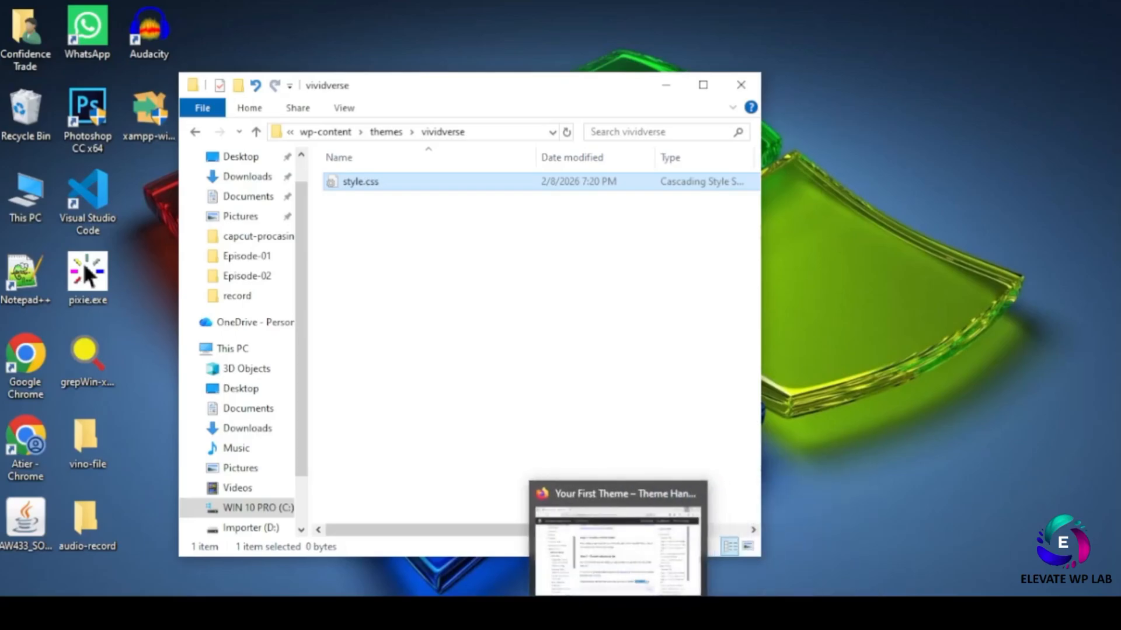
click(594, 571)
scroll(457, 365, down, 5)
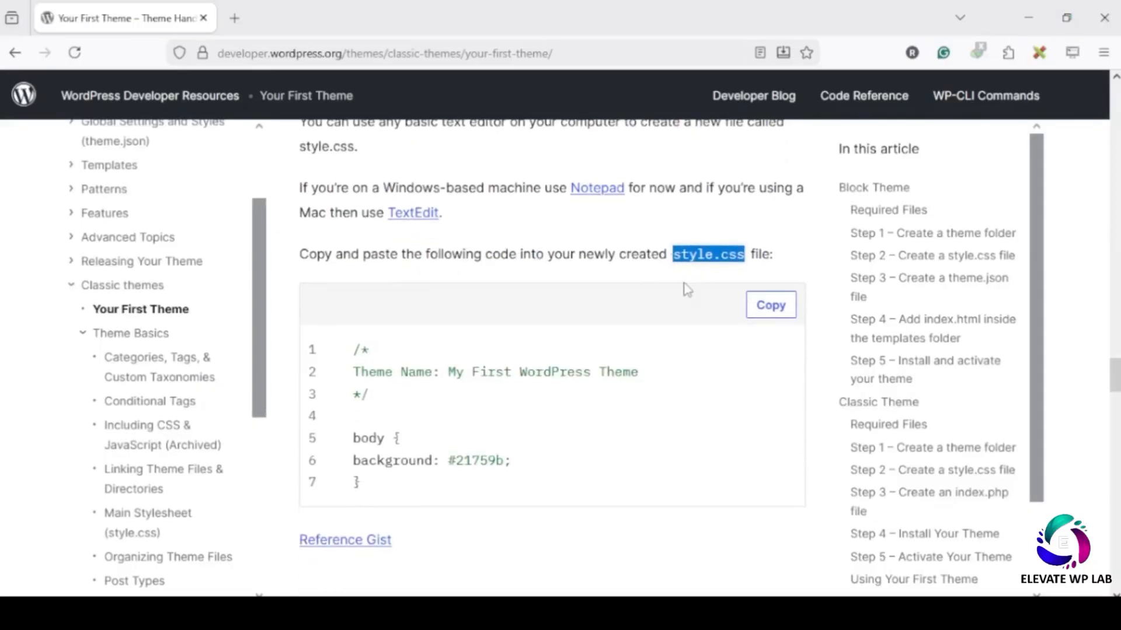
- Copy the guide's seven-line style.css sample with the Theme Name header and #21759b background
drag(353, 372, 658, 382)
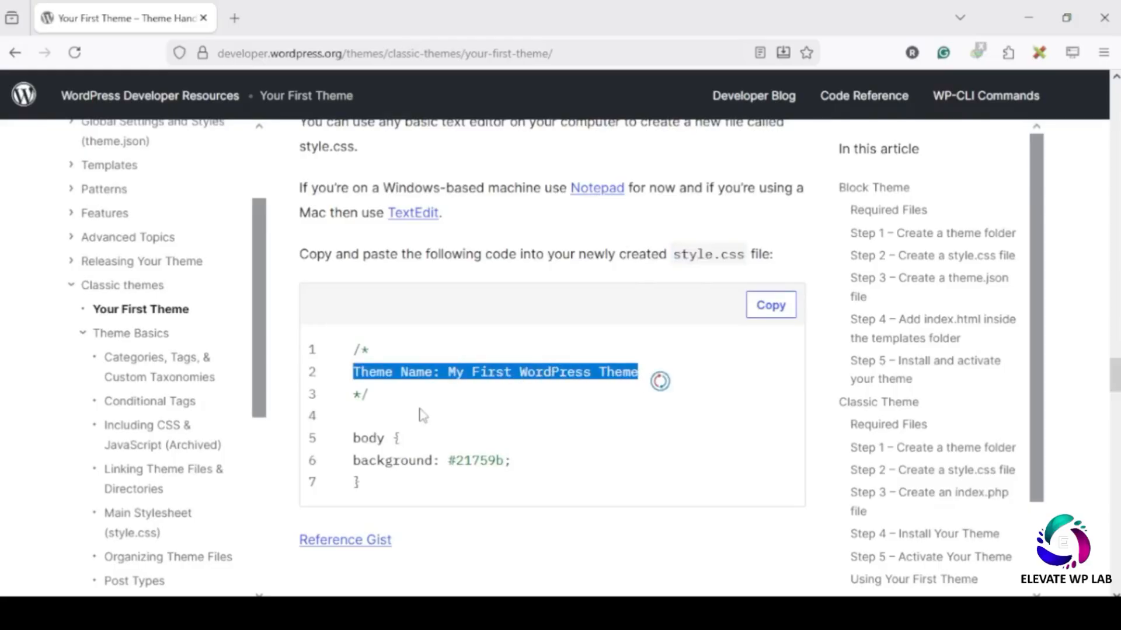
drag(378, 499, 353, 340)
click(769, 305)
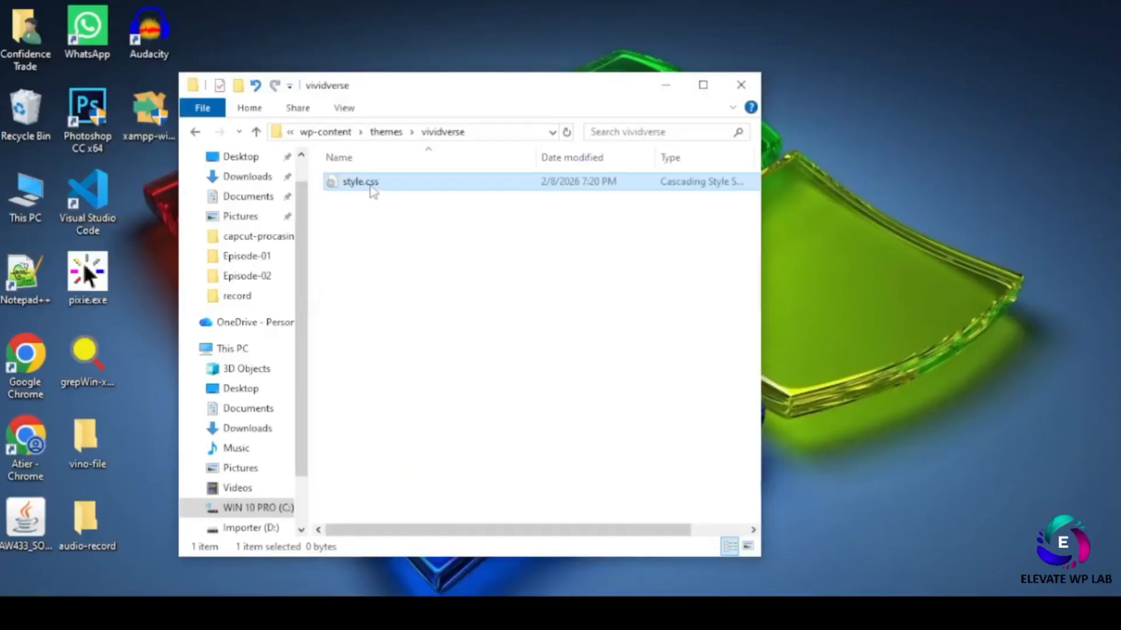
- Open style.css in Notepad++ and paste the copied theme header and body rule
right_click(372, 191)
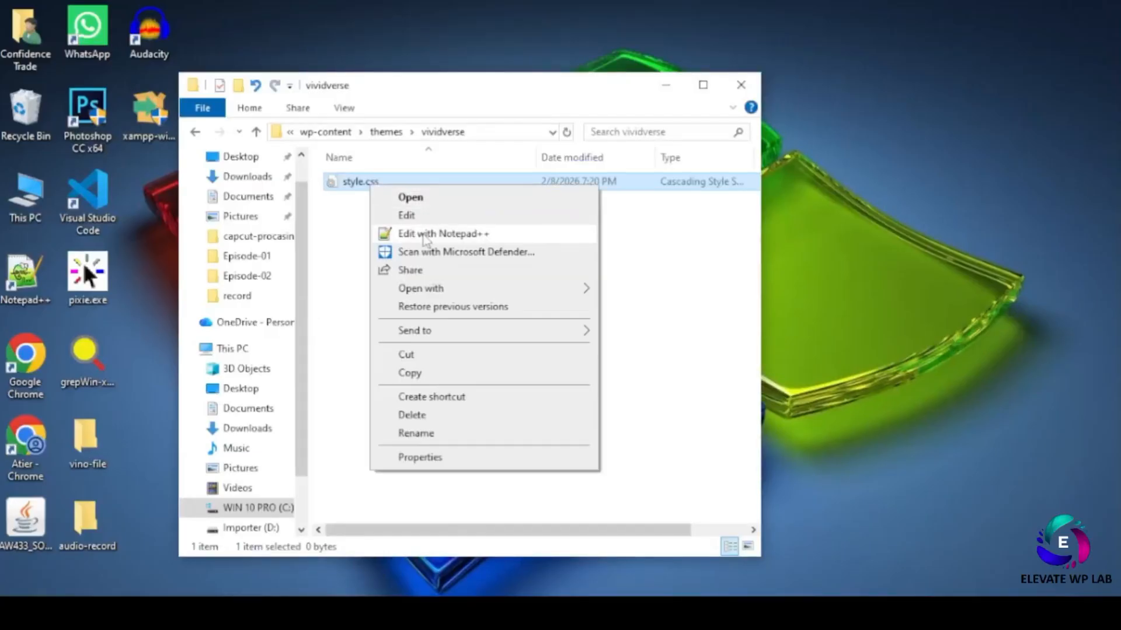
click(419, 236)
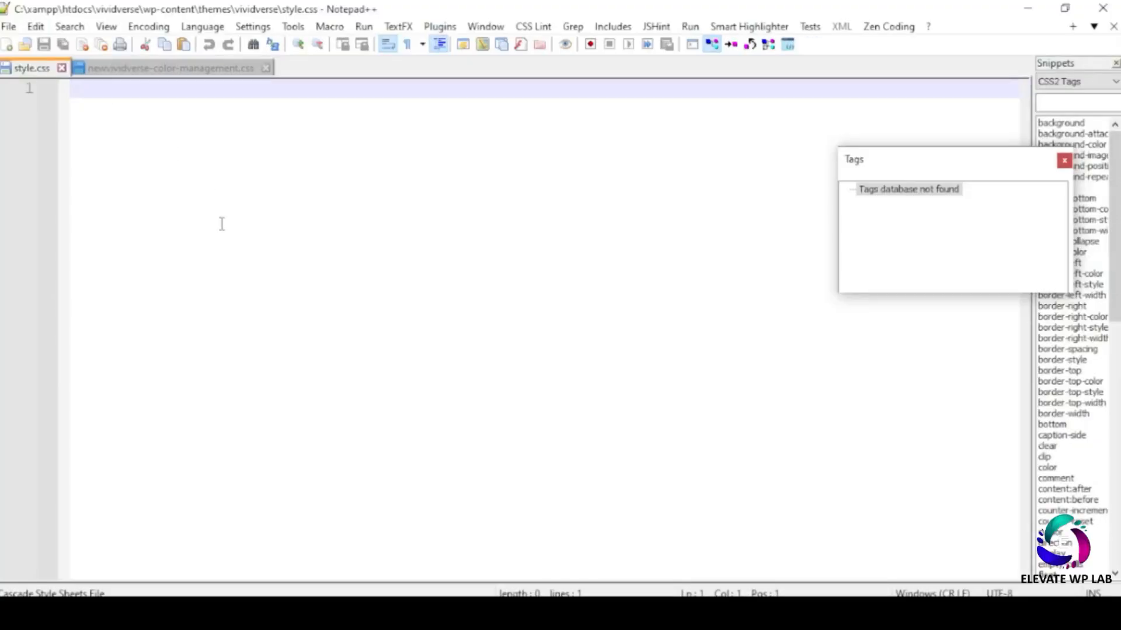
key(ctrl+v)
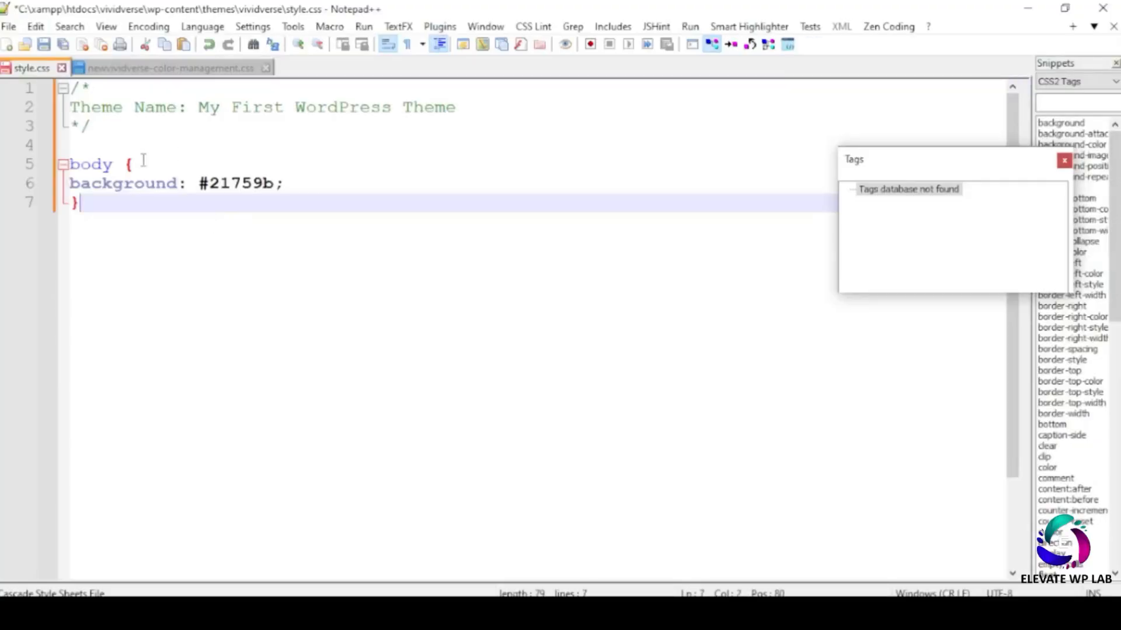
click(1064, 160)
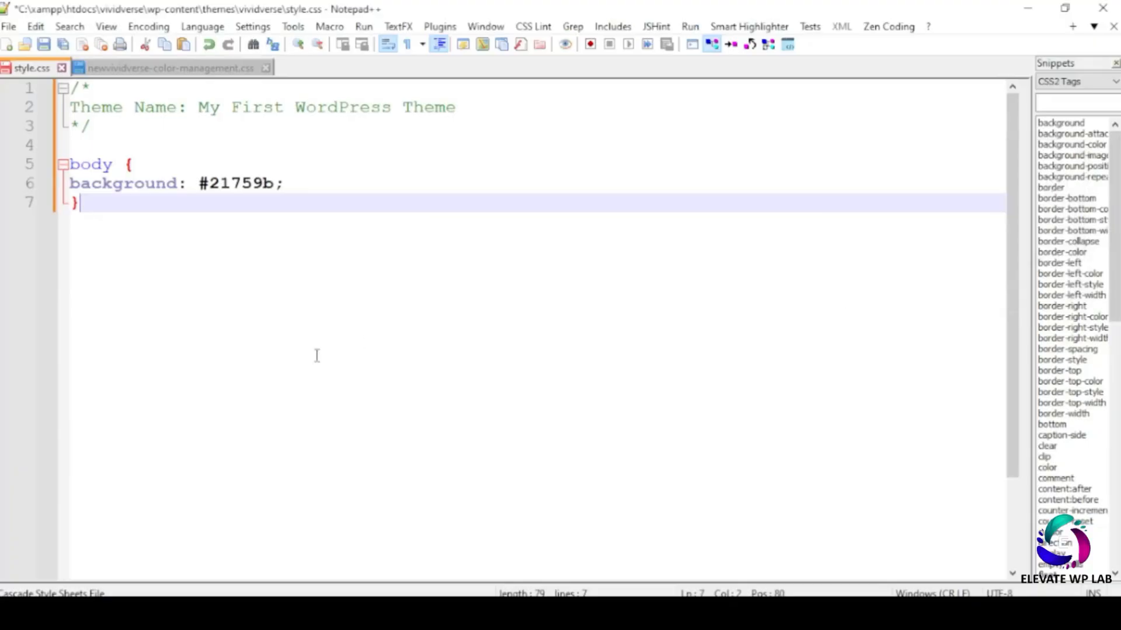
scroll(306, 358, up, 5)
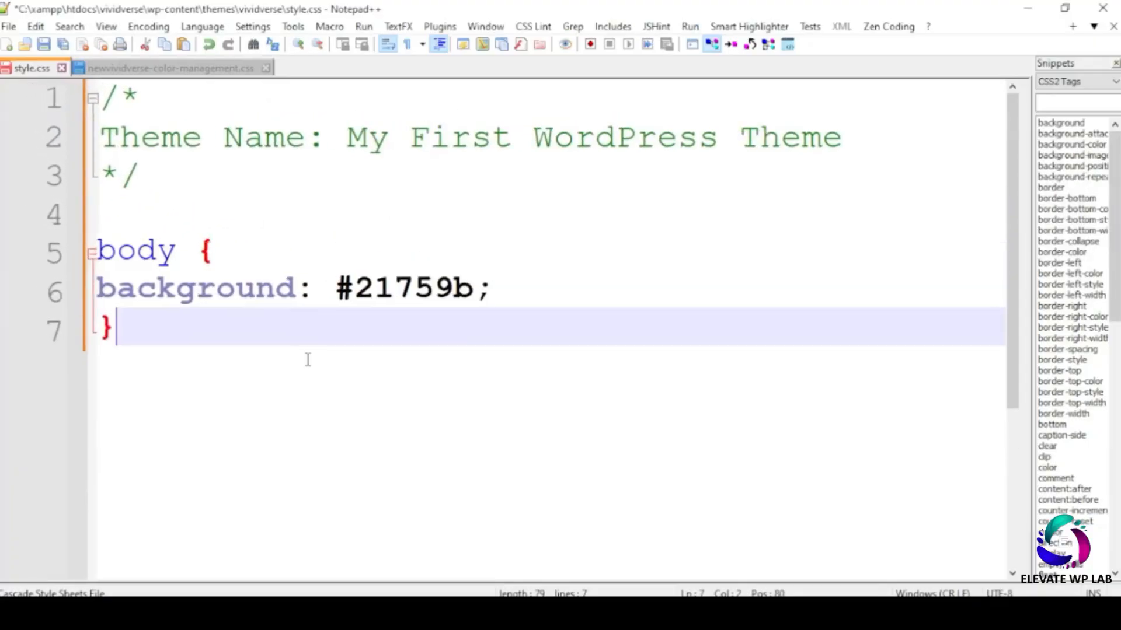
scroll(307, 360, up, 1)
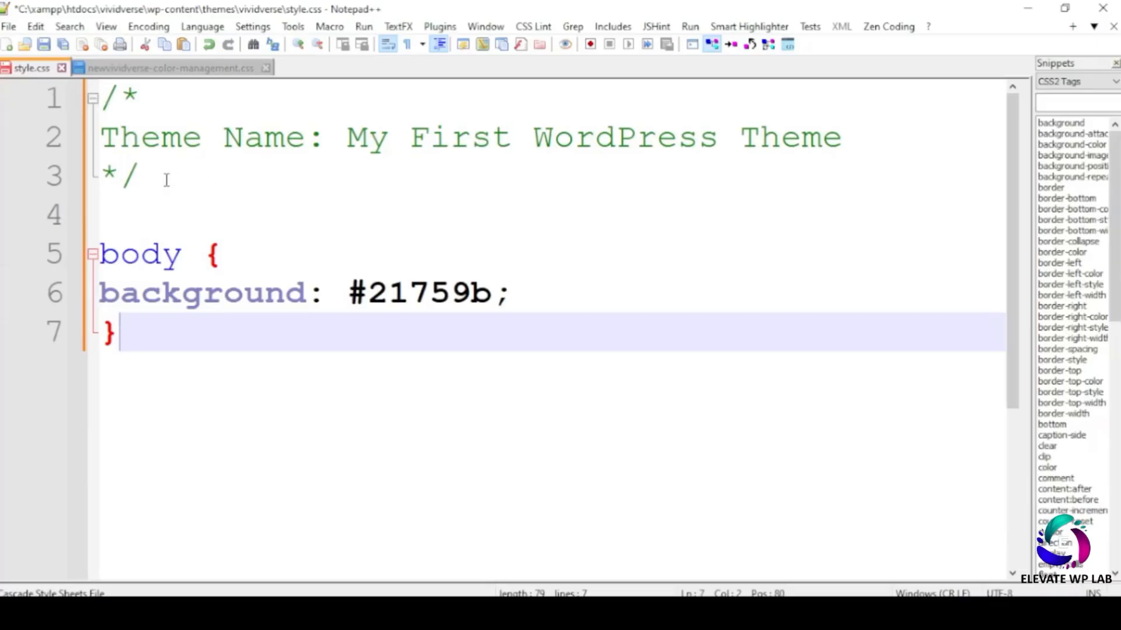
- Change the Theme Name to vividverse, keep background #21759b, and save style.css
drag(347, 137, 821, 137)
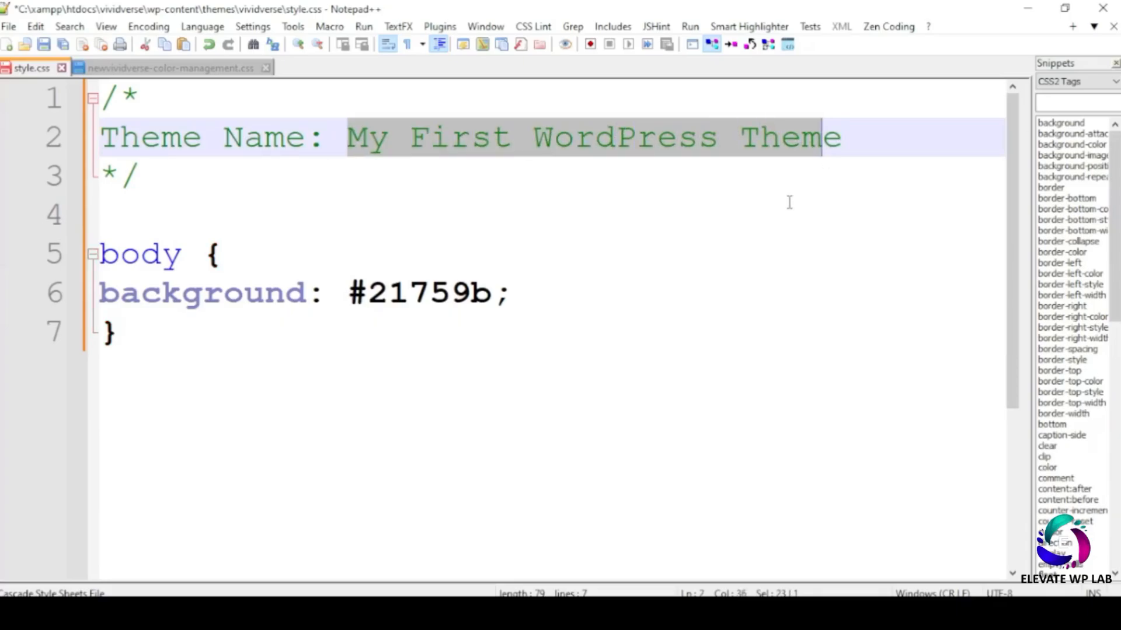
click(493, 149)
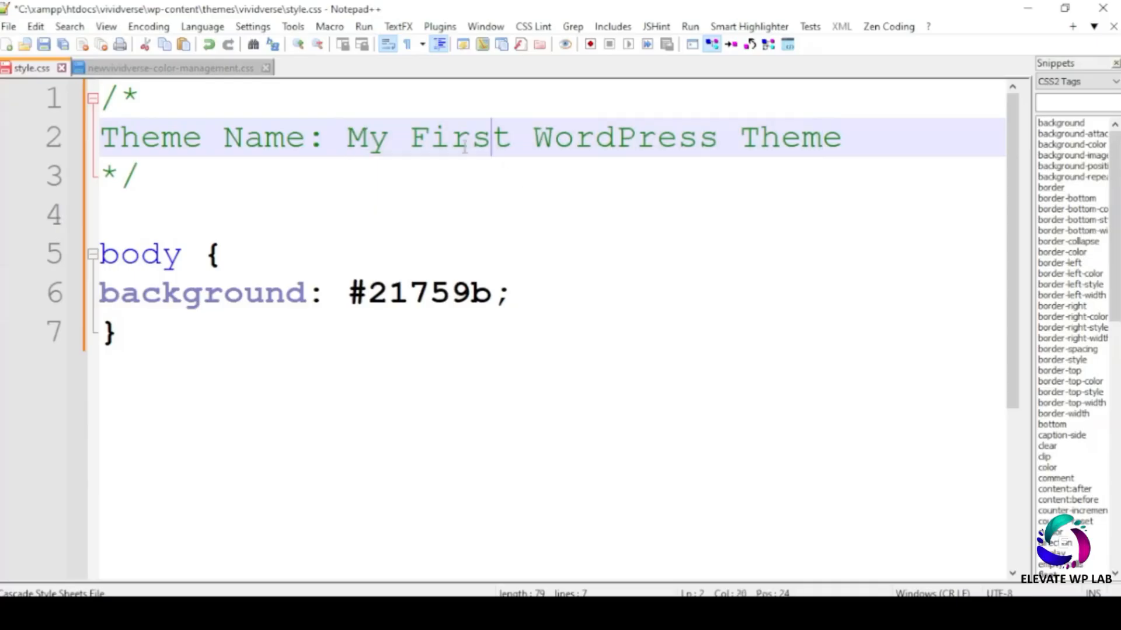
drag(348, 138, 845, 145)
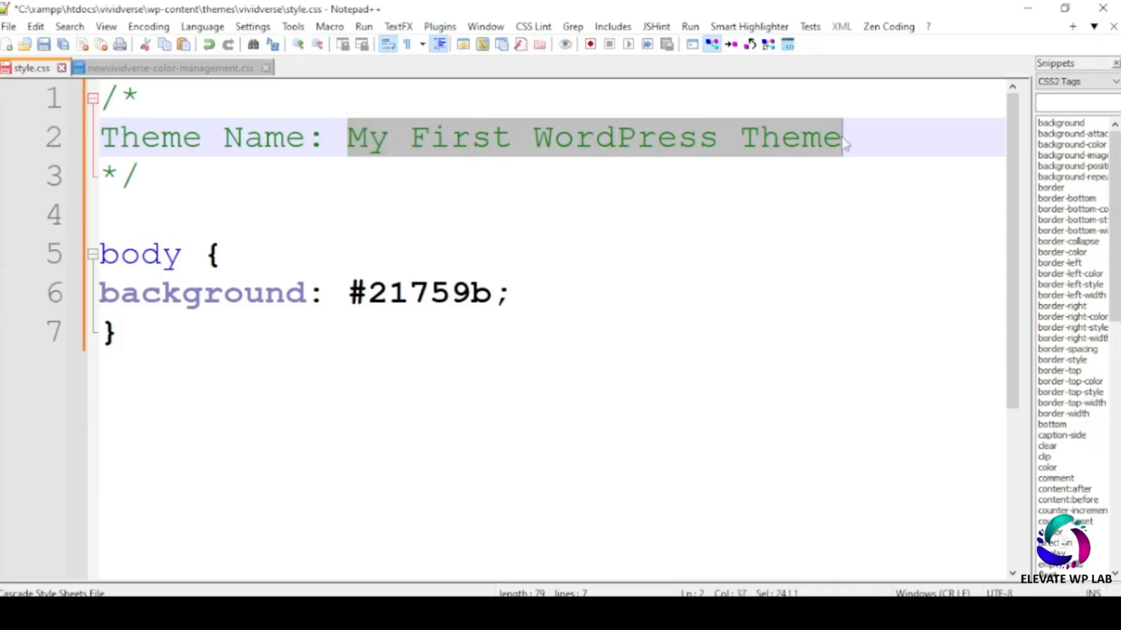
text(vividverse)
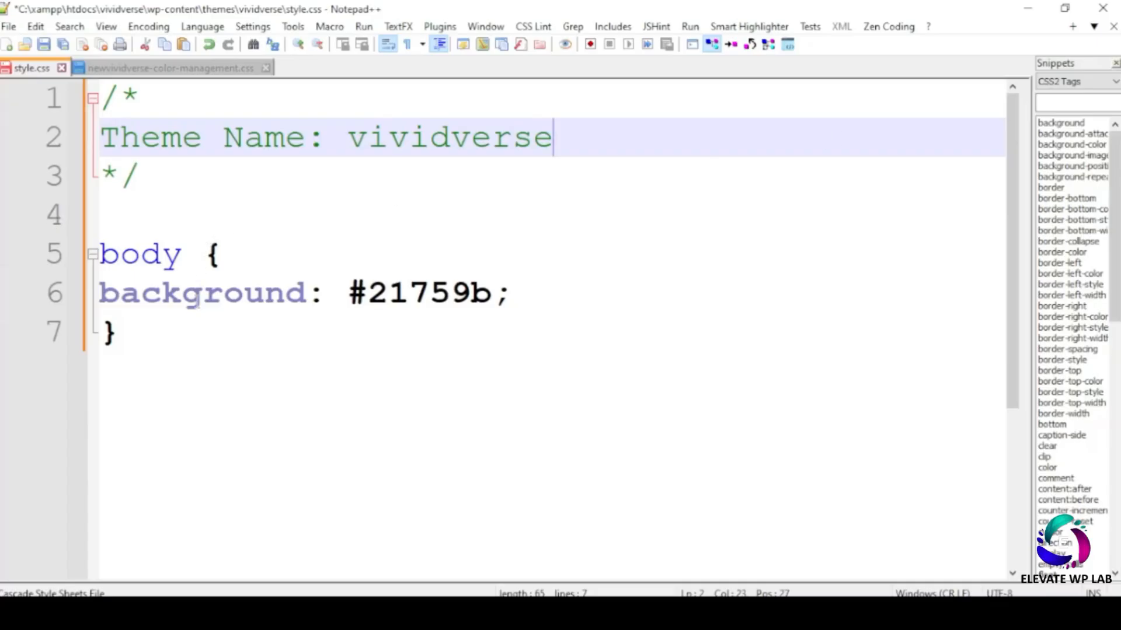
click(492, 293)
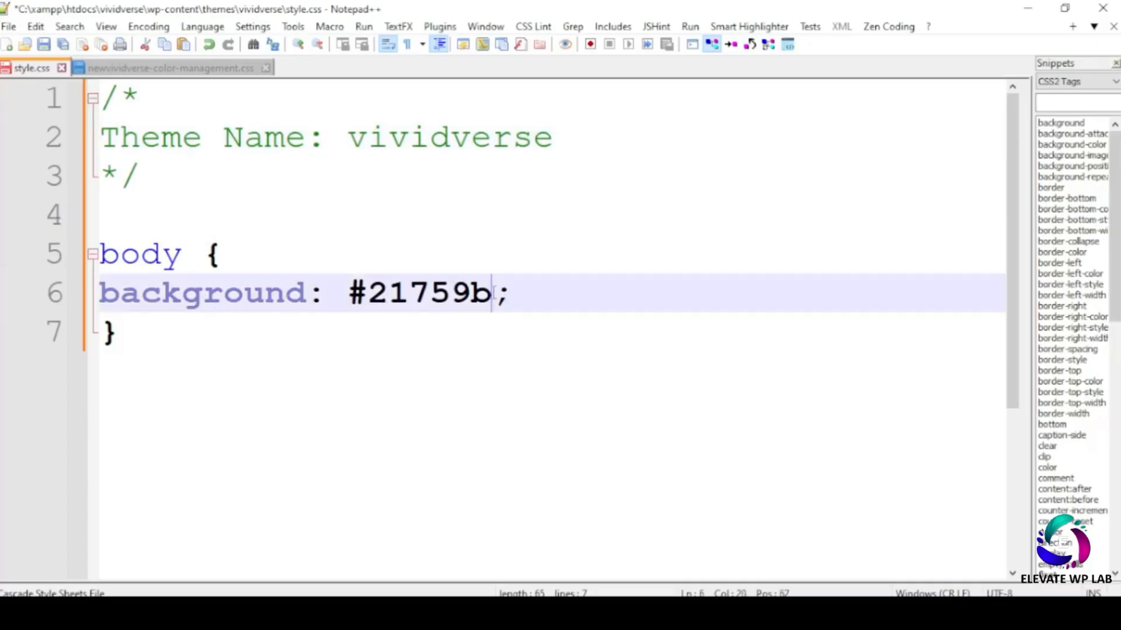
drag(492, 293, 368, 293)
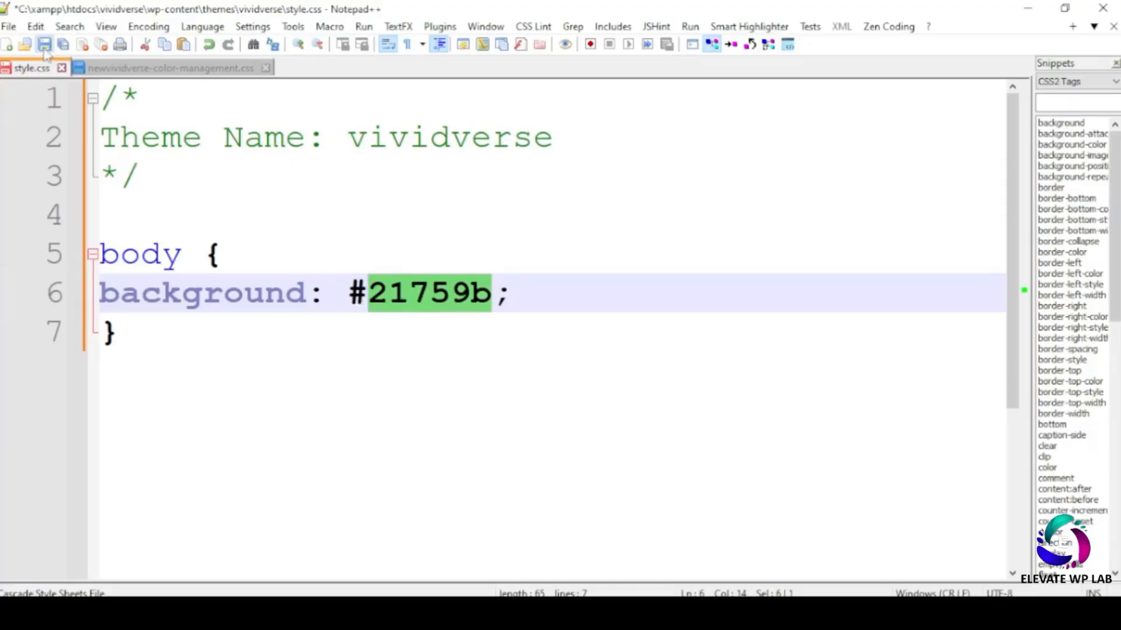
key(ctrl+s)
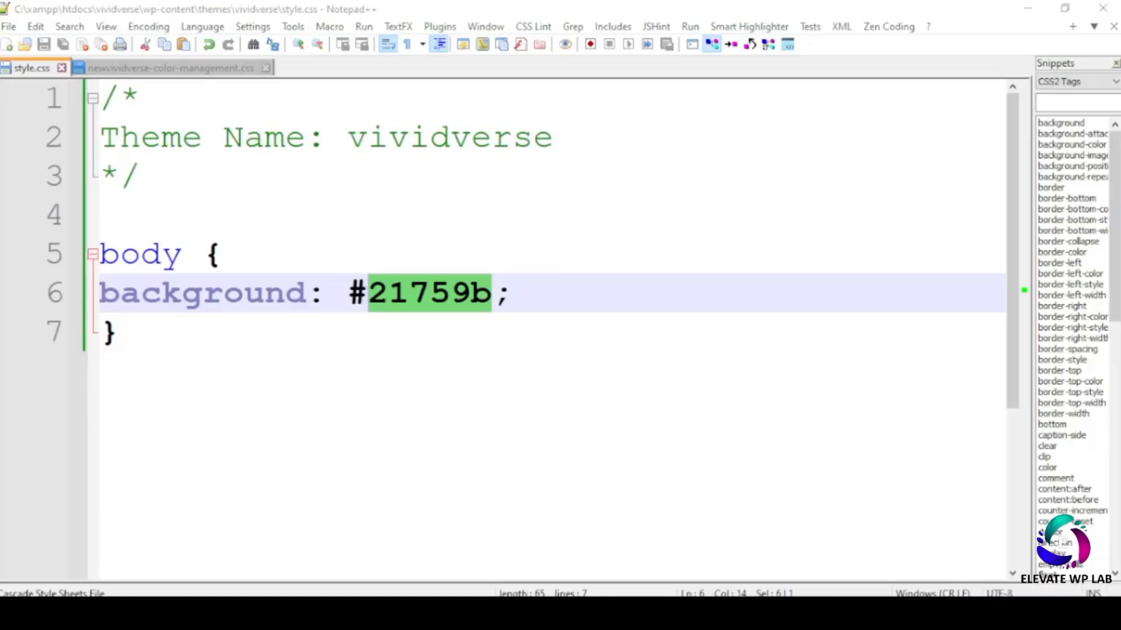
key(alt+Tab)
click(260, 17)
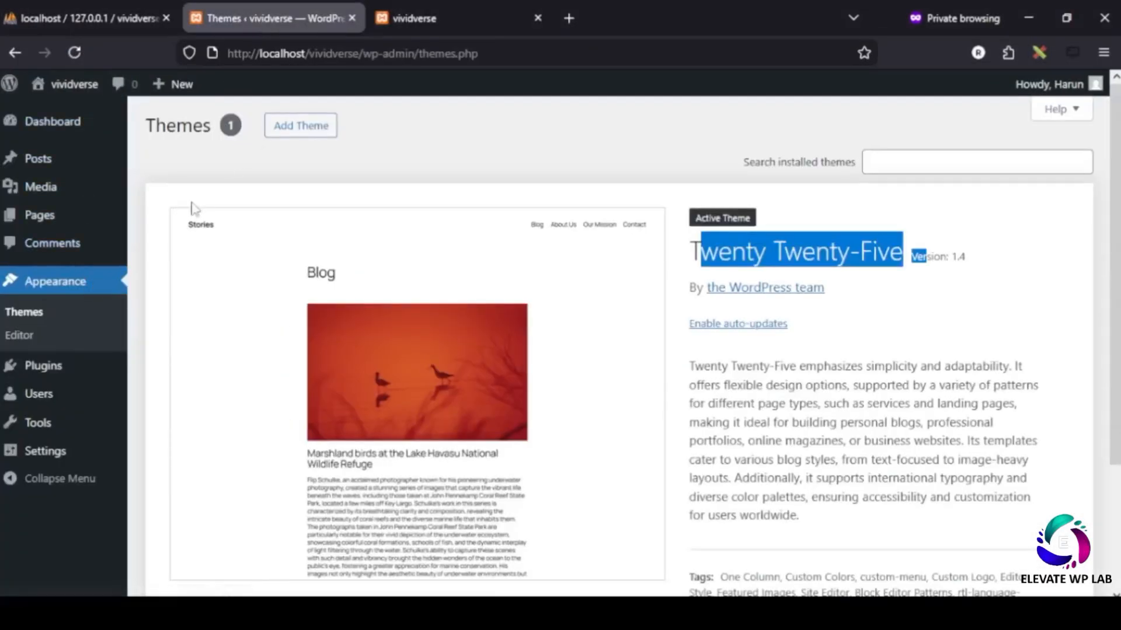
- Reload the Themes page and confirm vividverse appears under Broken Themes, missing index.php
click(32, 313)
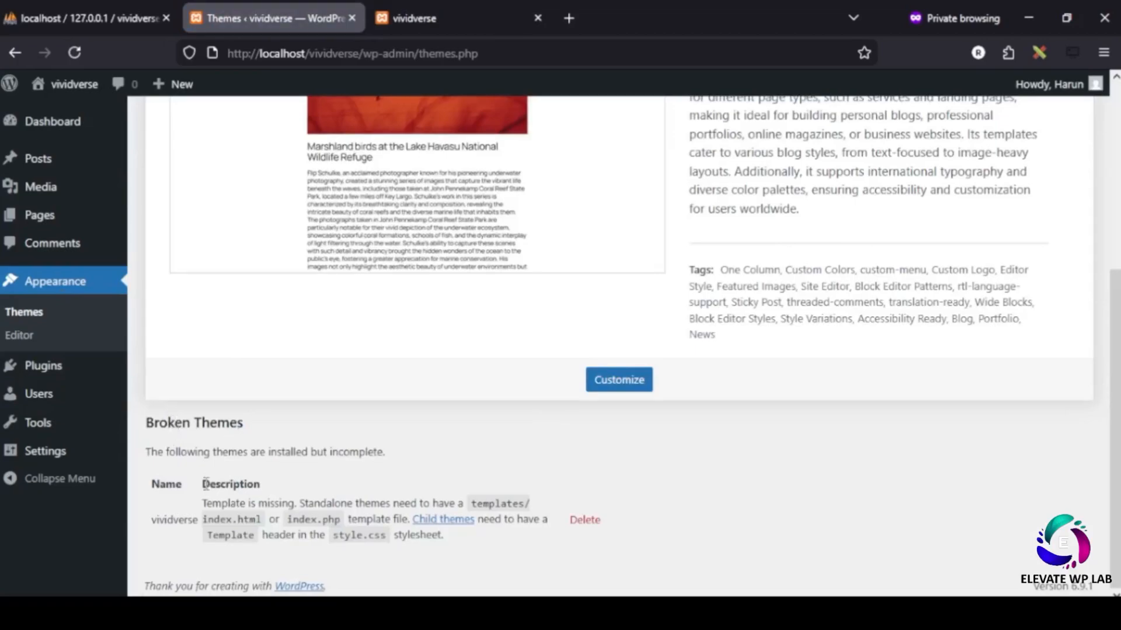
drag(151, 519, 199, 520)
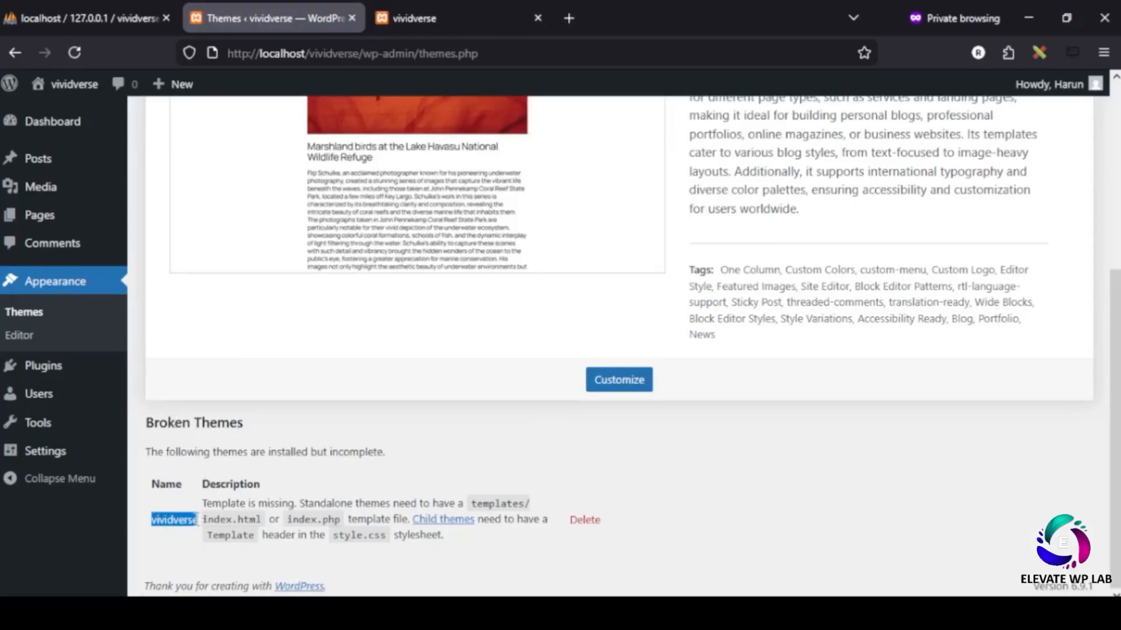
drag(262, 521, 208, 520)
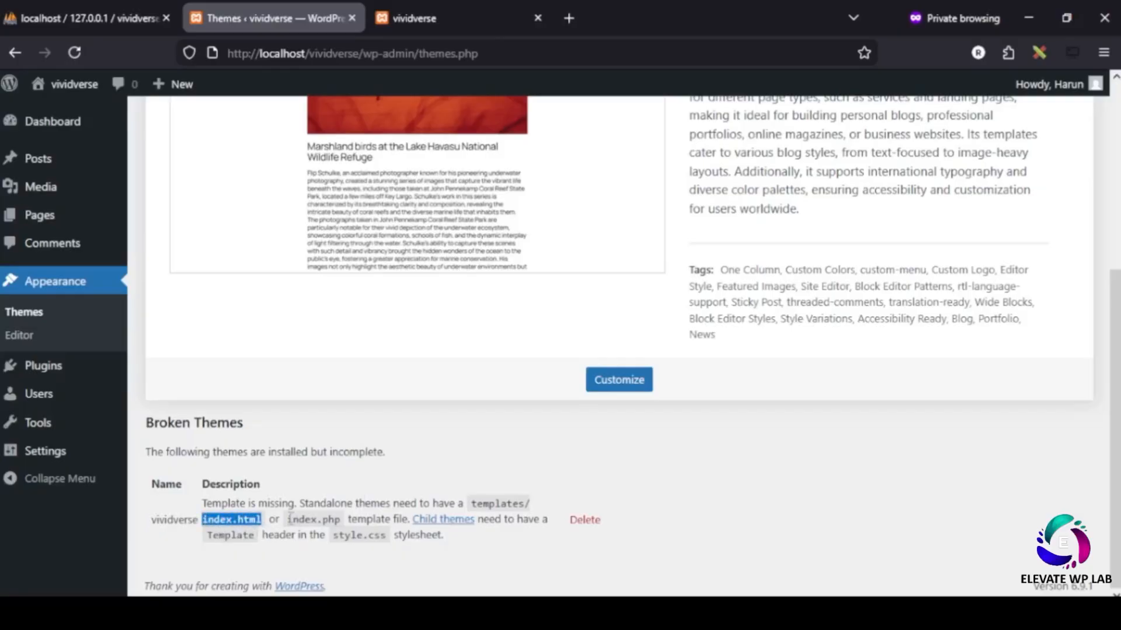
drag(288, 519, 334, 521)
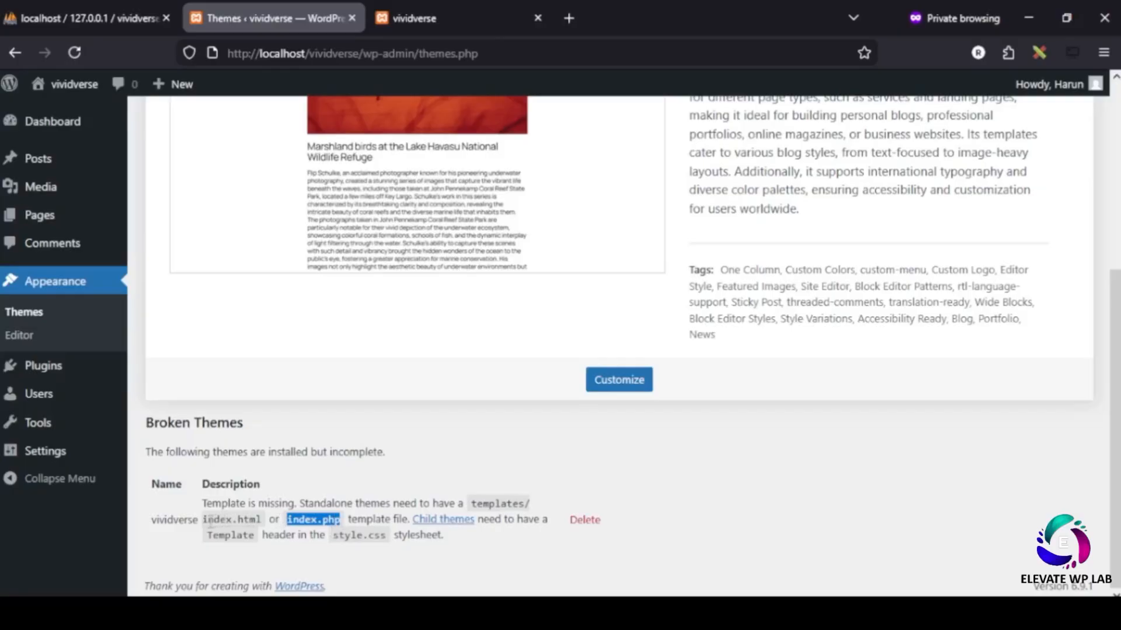
click(338, 523)
drag(340, 523, 287, 520)
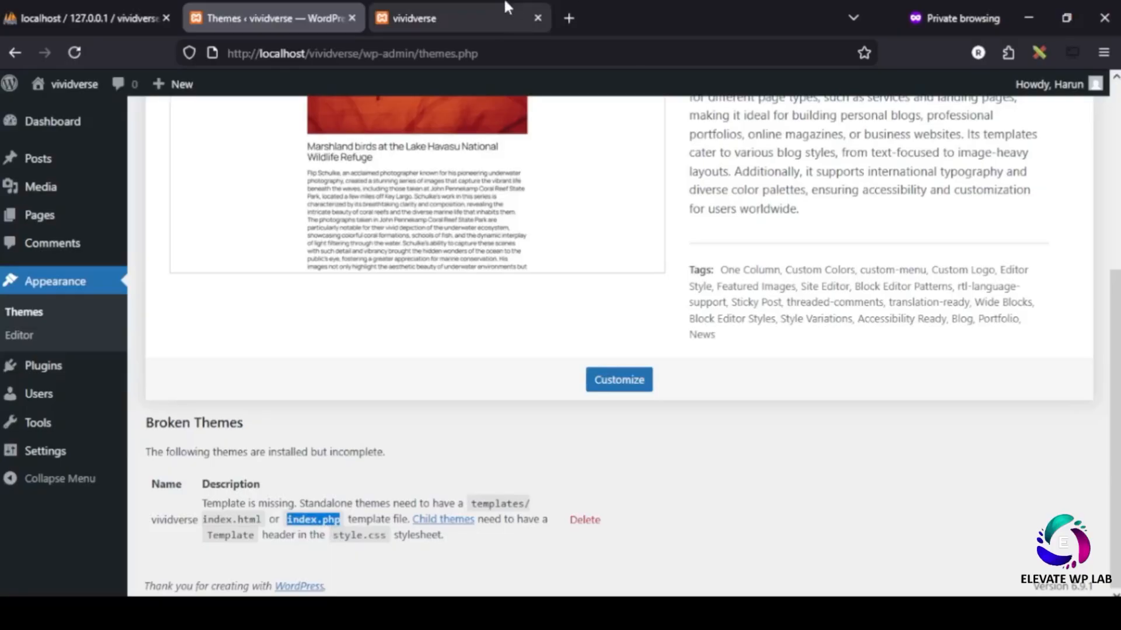
click(1028, 18)
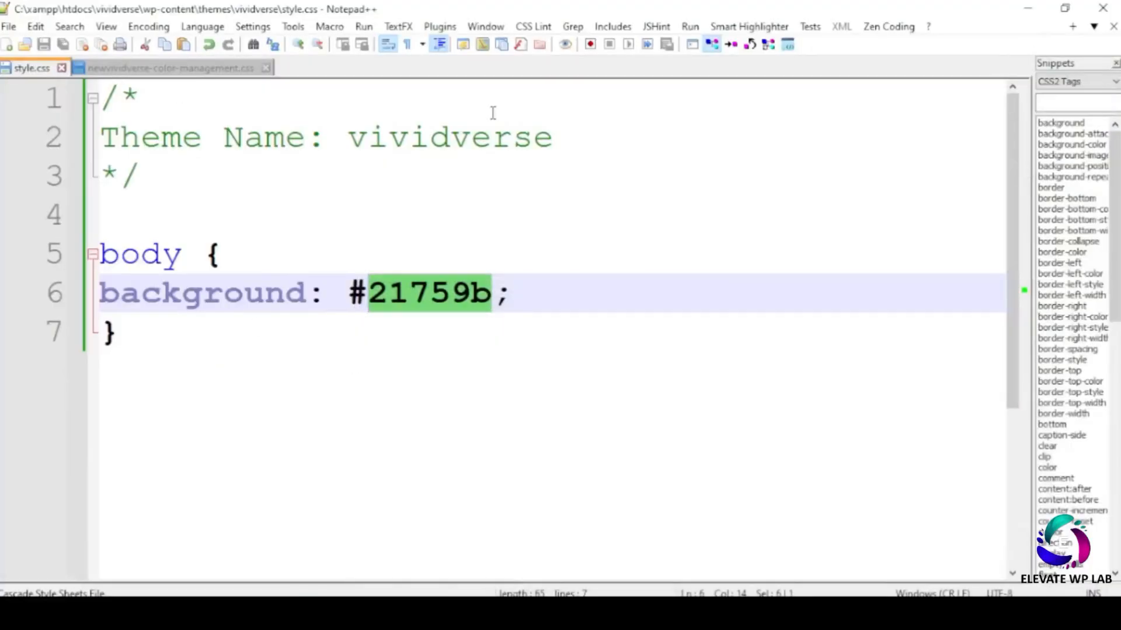
- Create an empty index.php in the vividverse folder and open it with Notepad++
click(1028, 8)
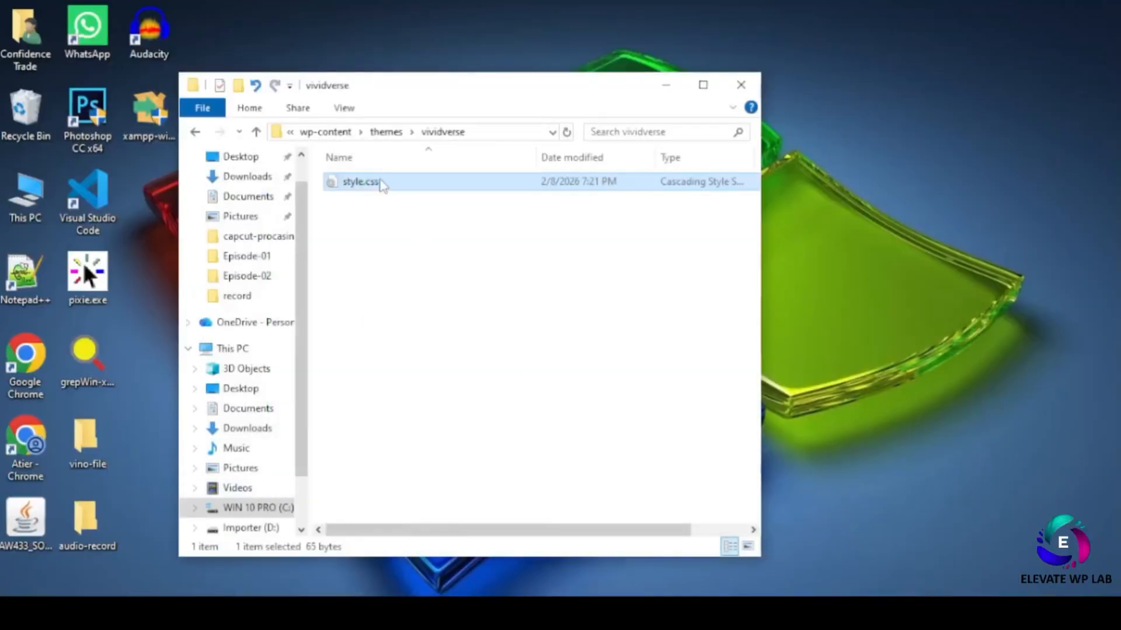
right_click(354, 262)
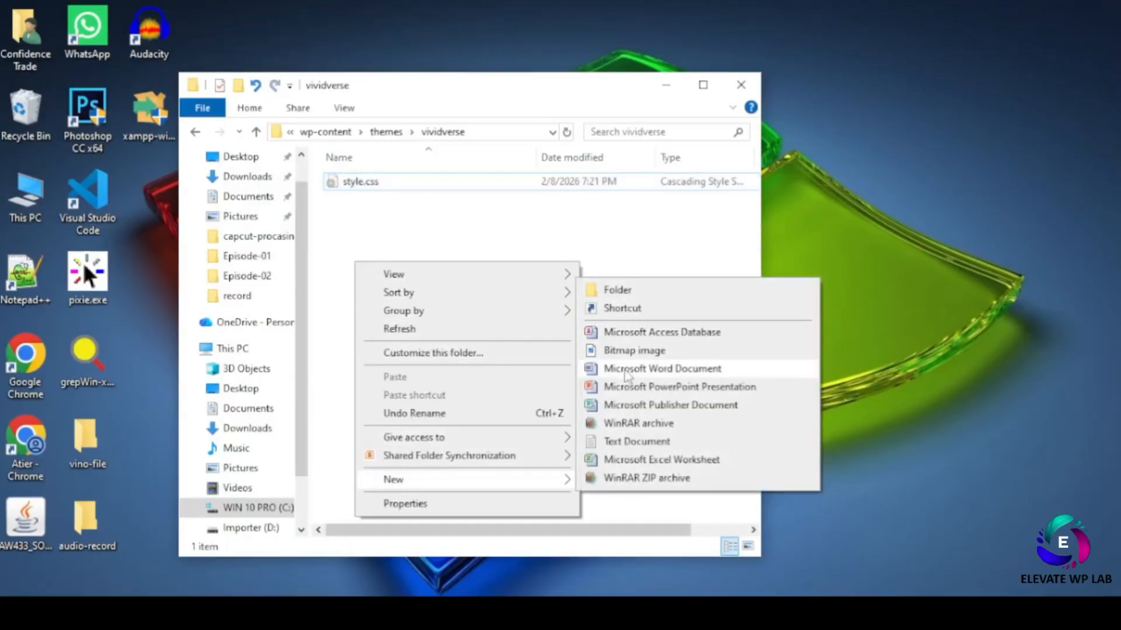
click(663, 368)
key(ctrl+a)
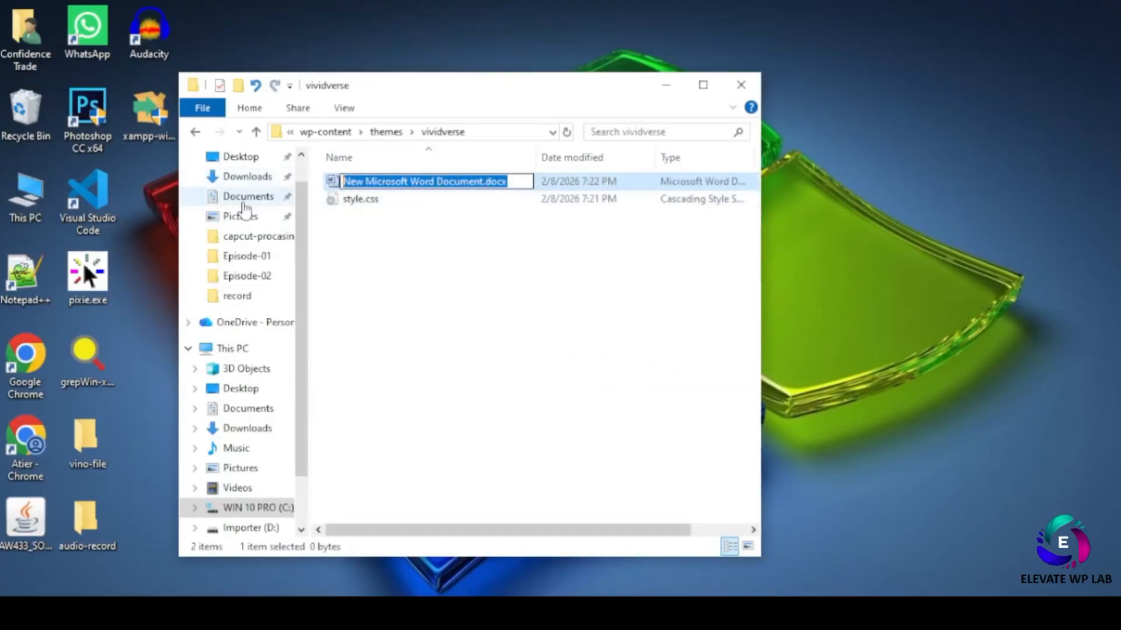
text(index.php)
click(405, 278)
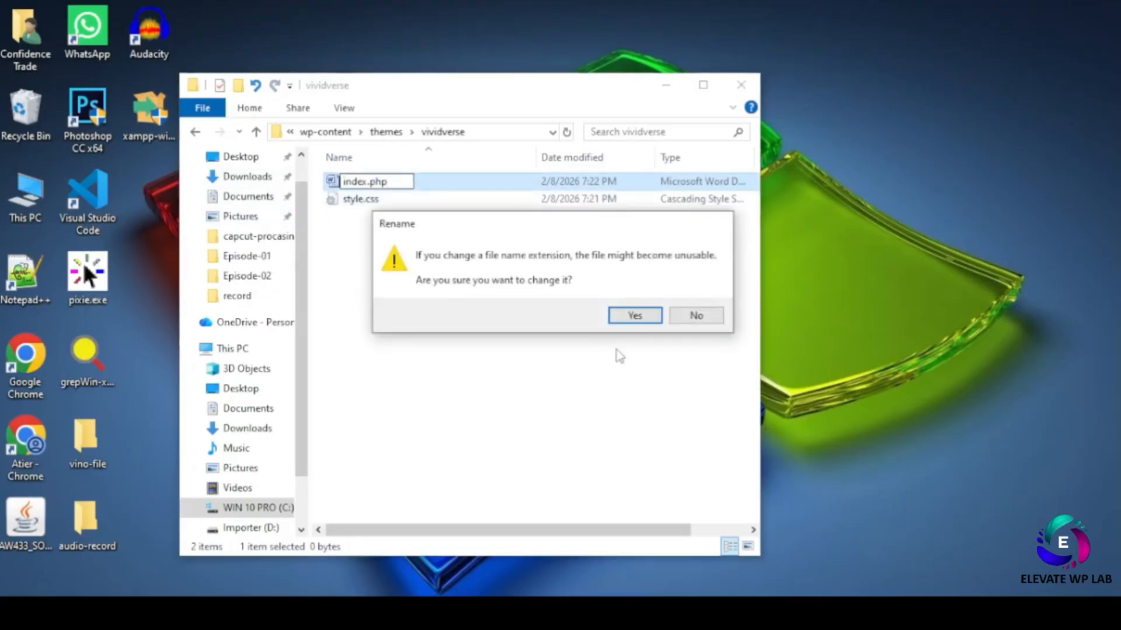
click(635, 315)
right_click(363, 183)
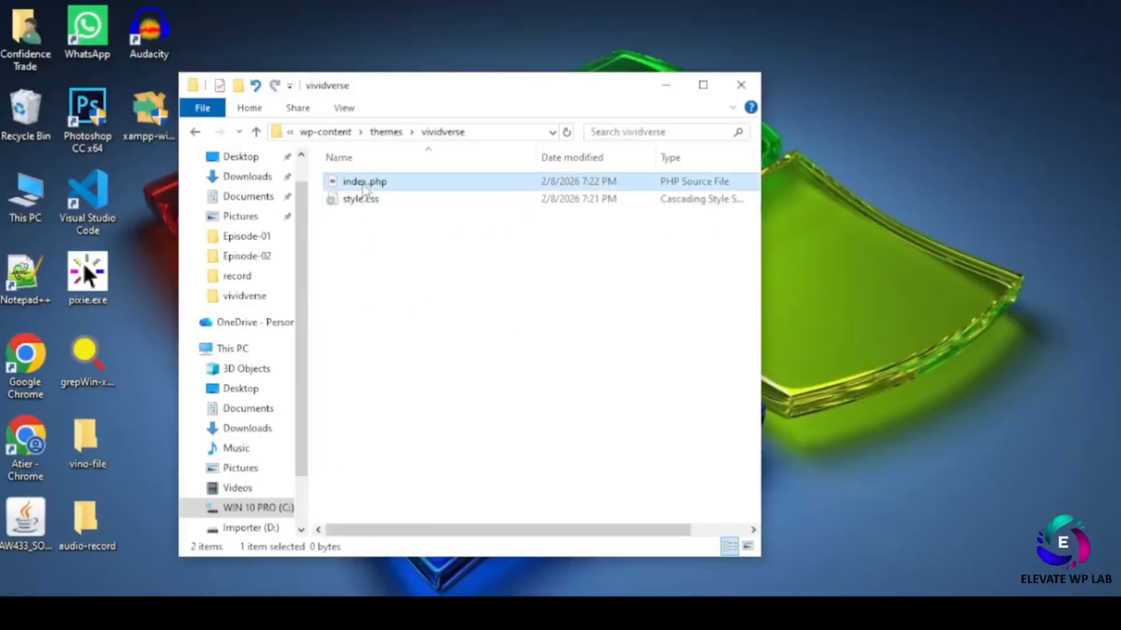
click(403, 217)
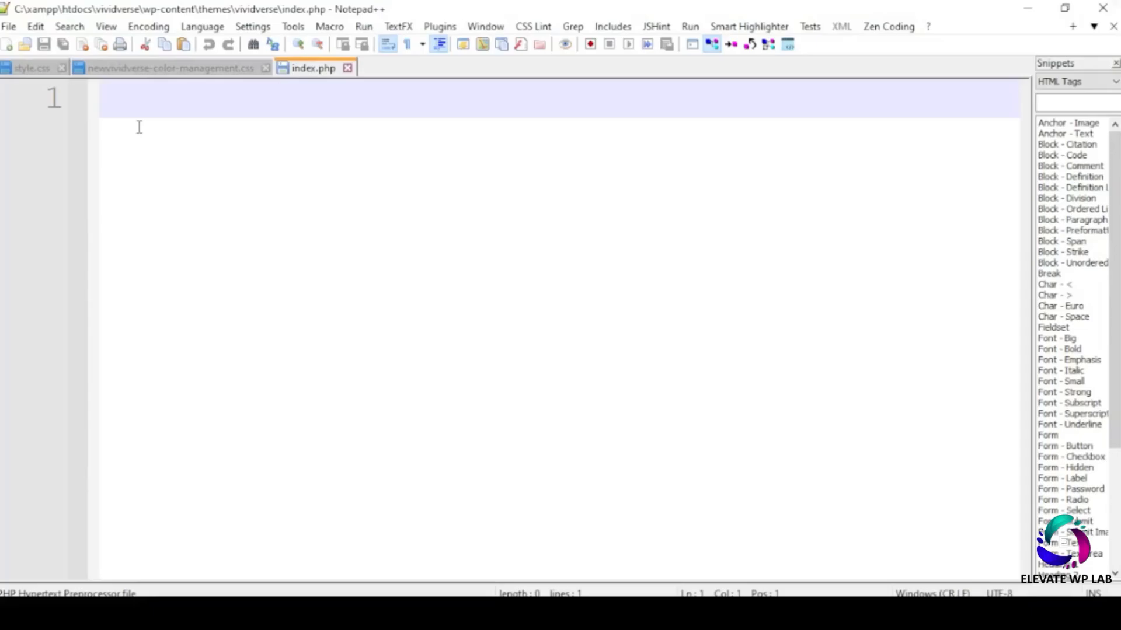
- Write a <?php block with echo "hello world"; in index.php and check the output on localhost
text(<)
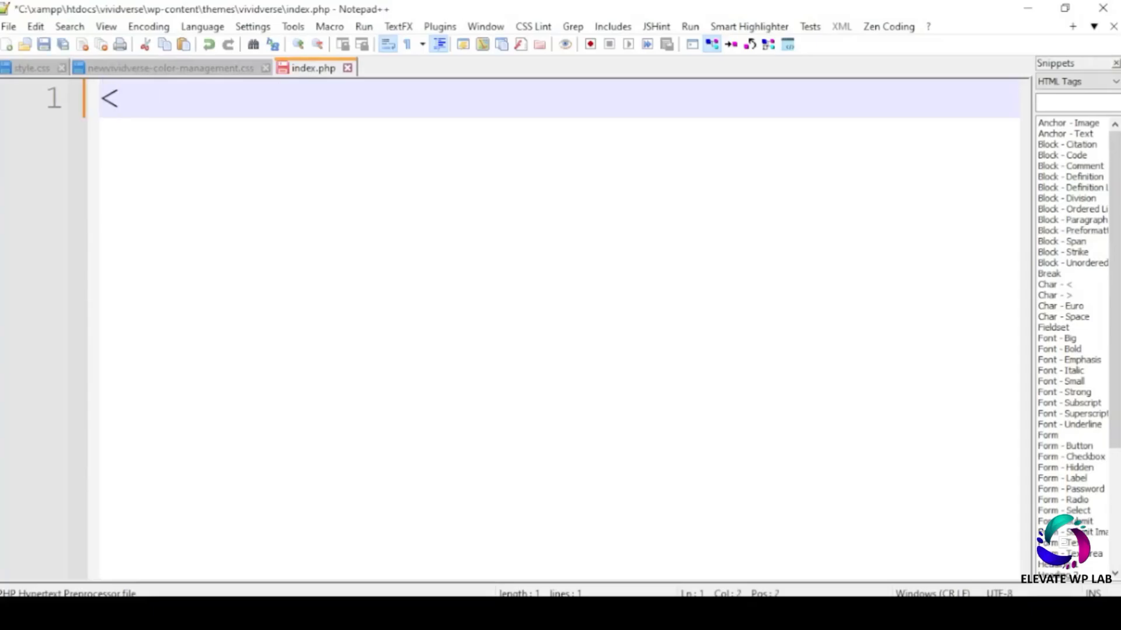
text(?php)
key(Return)
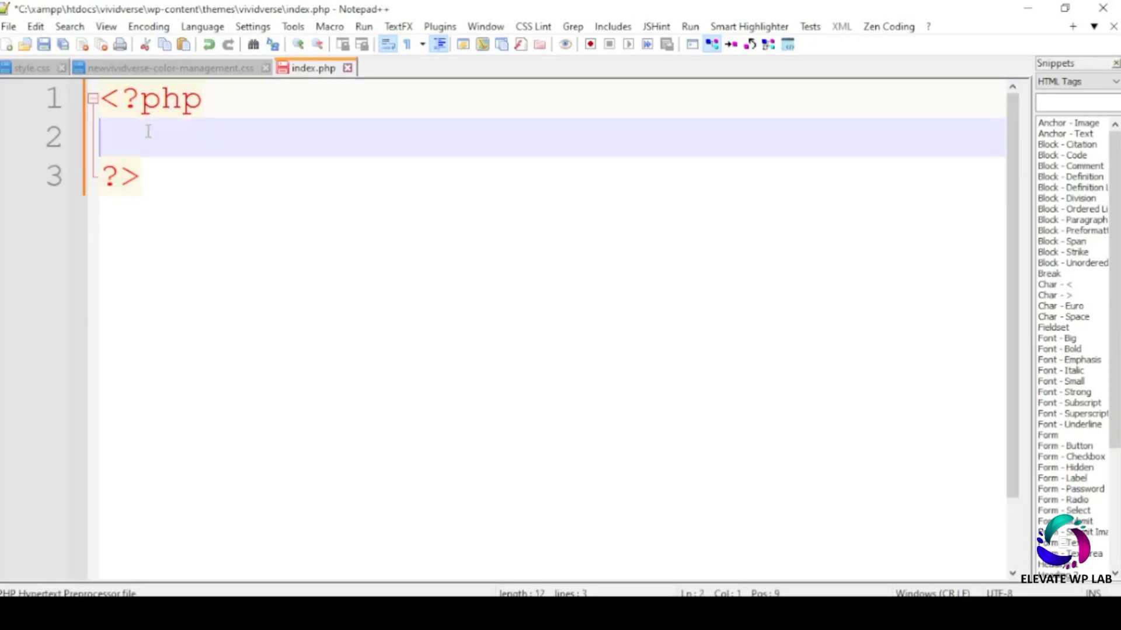
text(echo "")
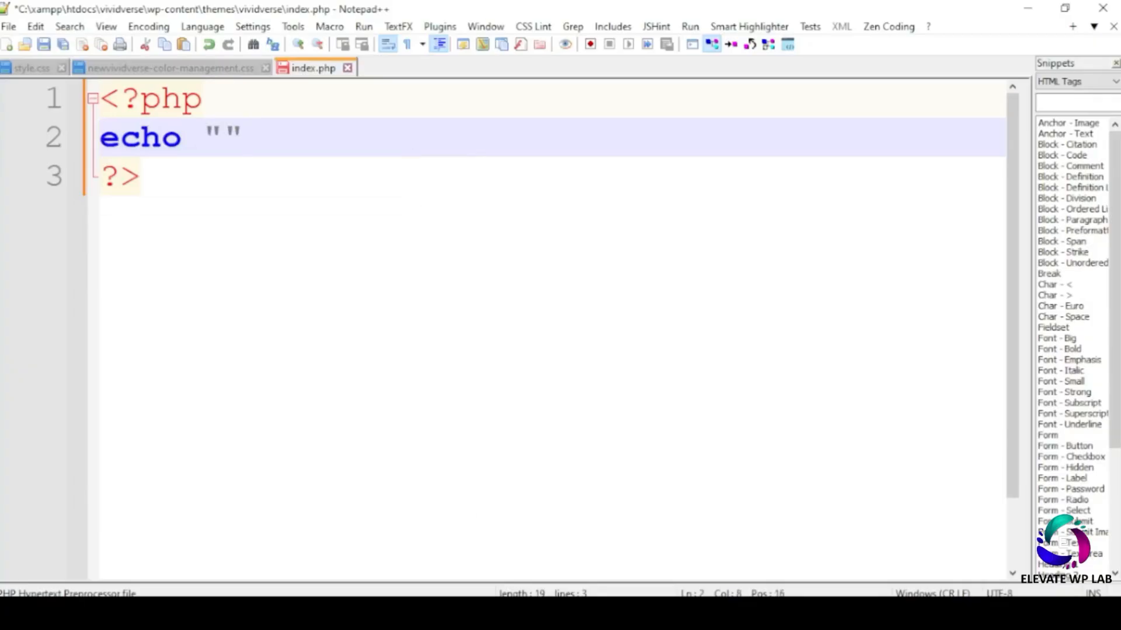
key(Left)
text(hello world)
key(End)
text(:)
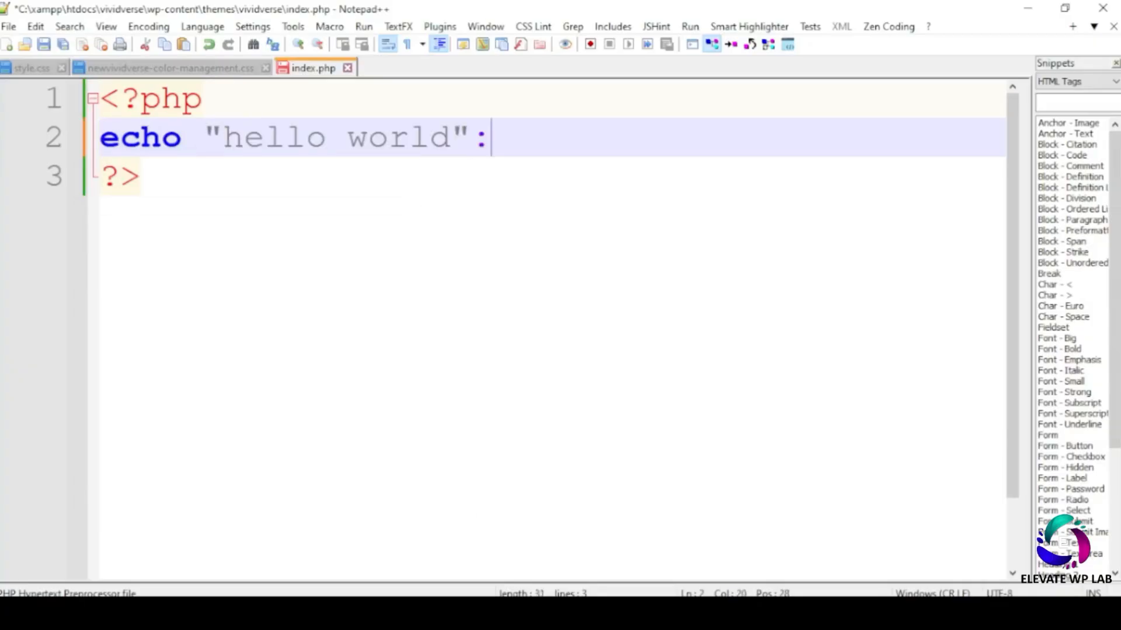
key(BackSpace)
text(;)
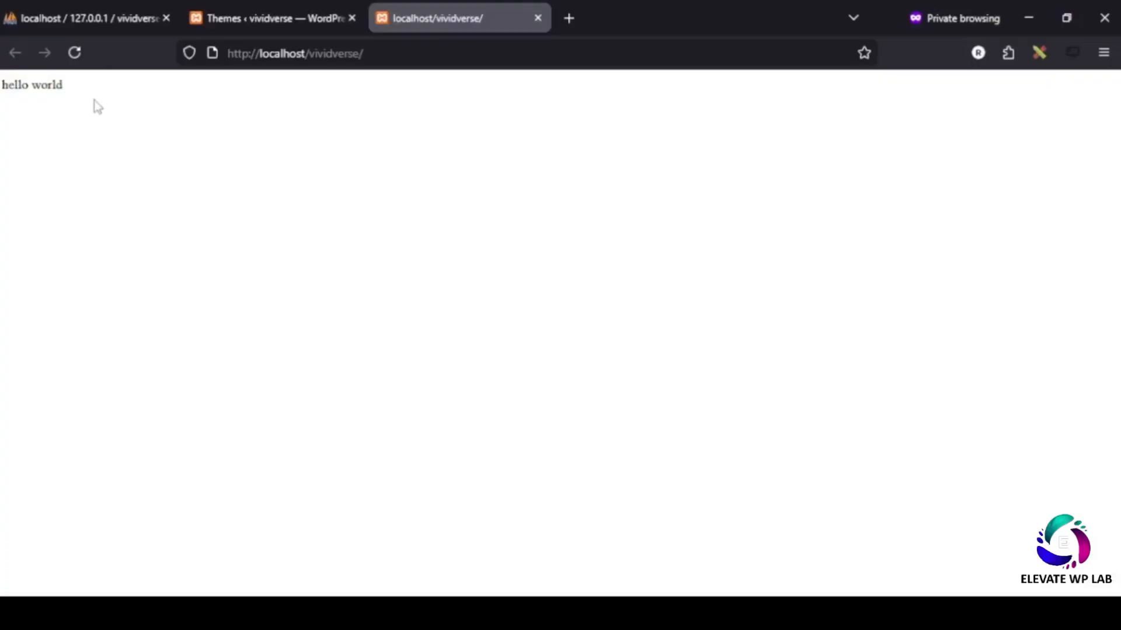
drag(96, 105, 5, 110)
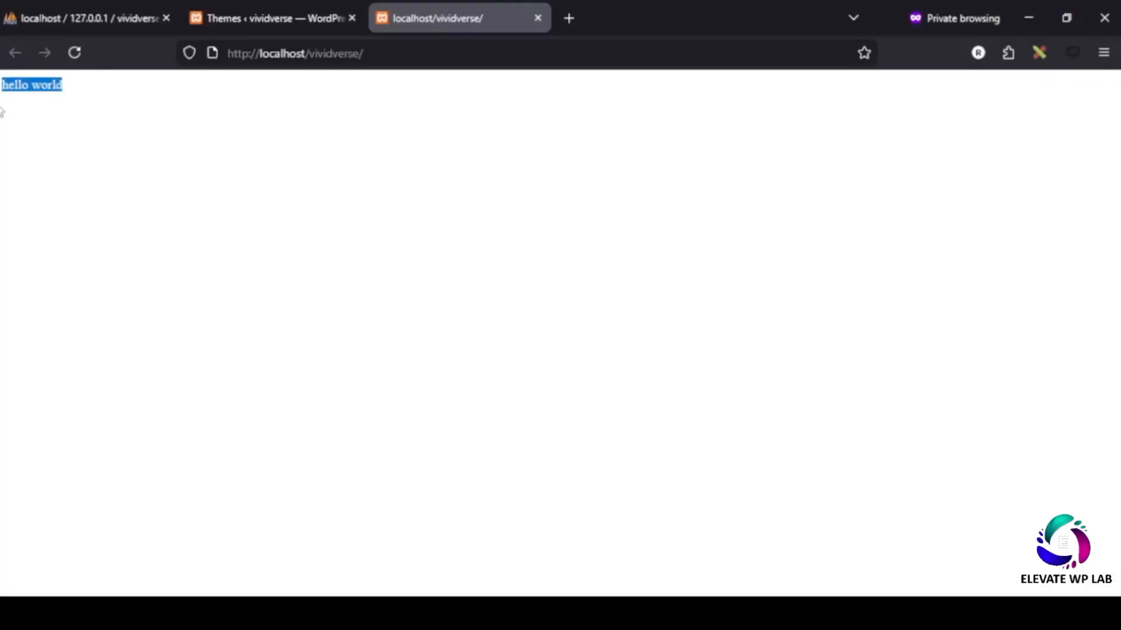